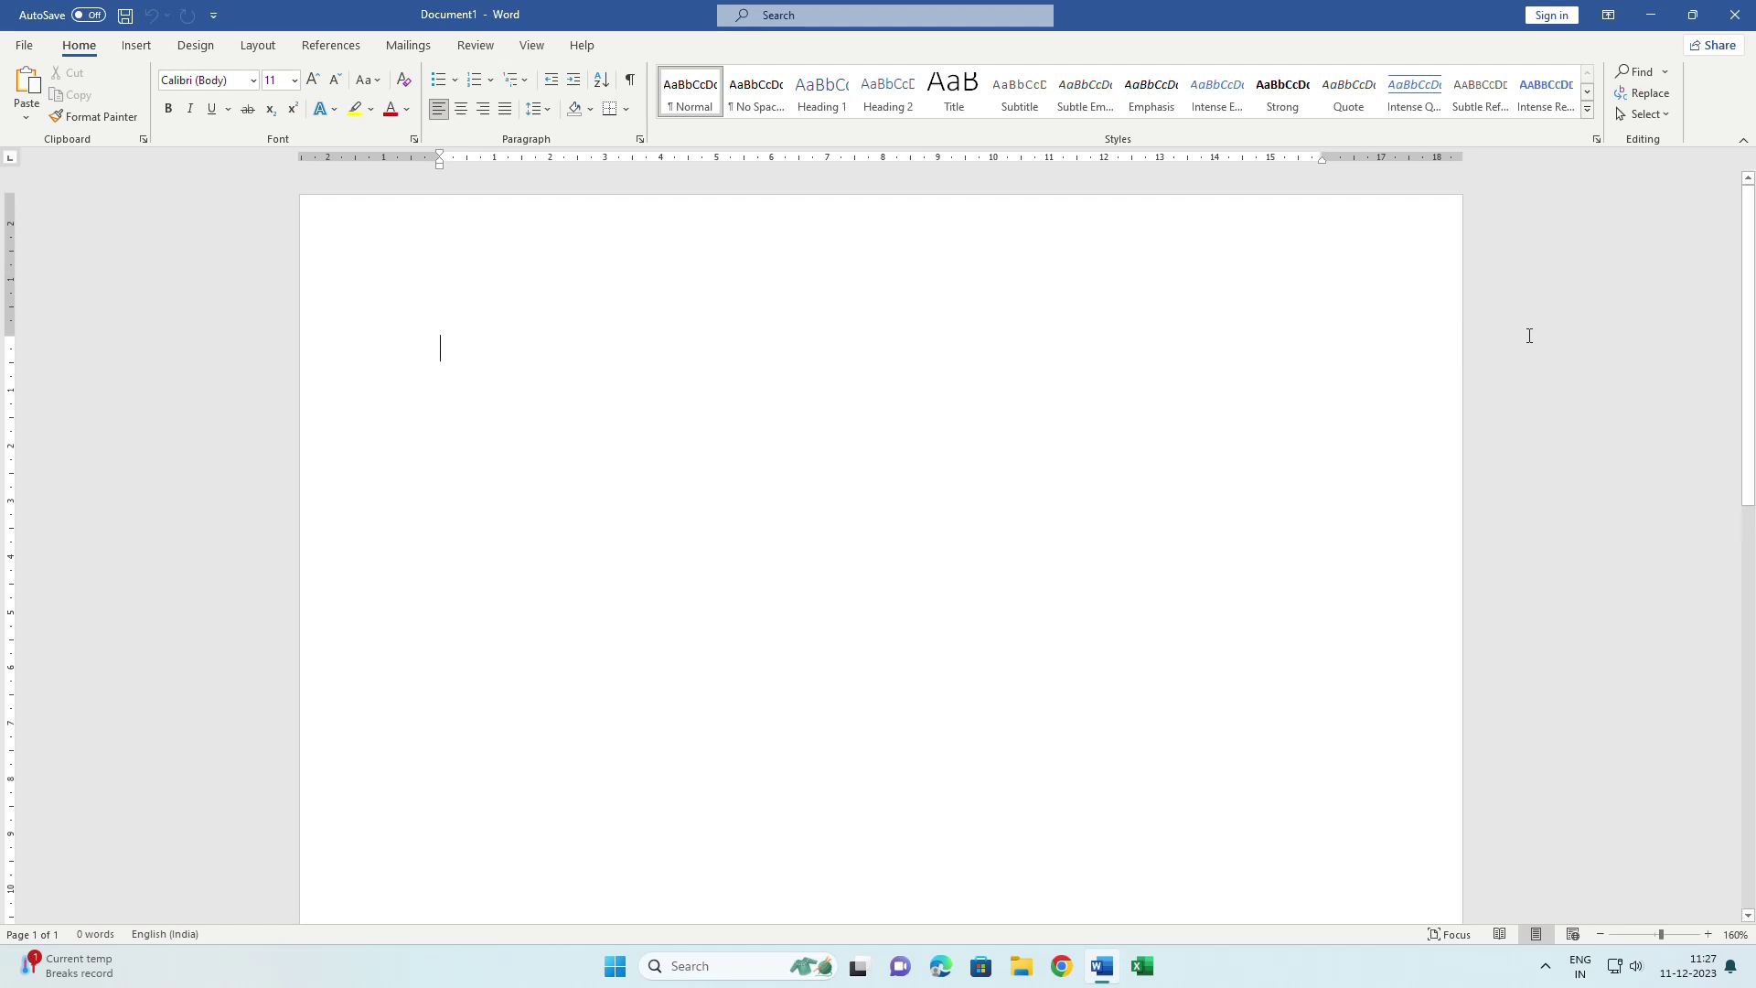
Set the blank document's paper size to A4 (21 cm x 29.7 cm) from Layout > Size
click(260, 48)
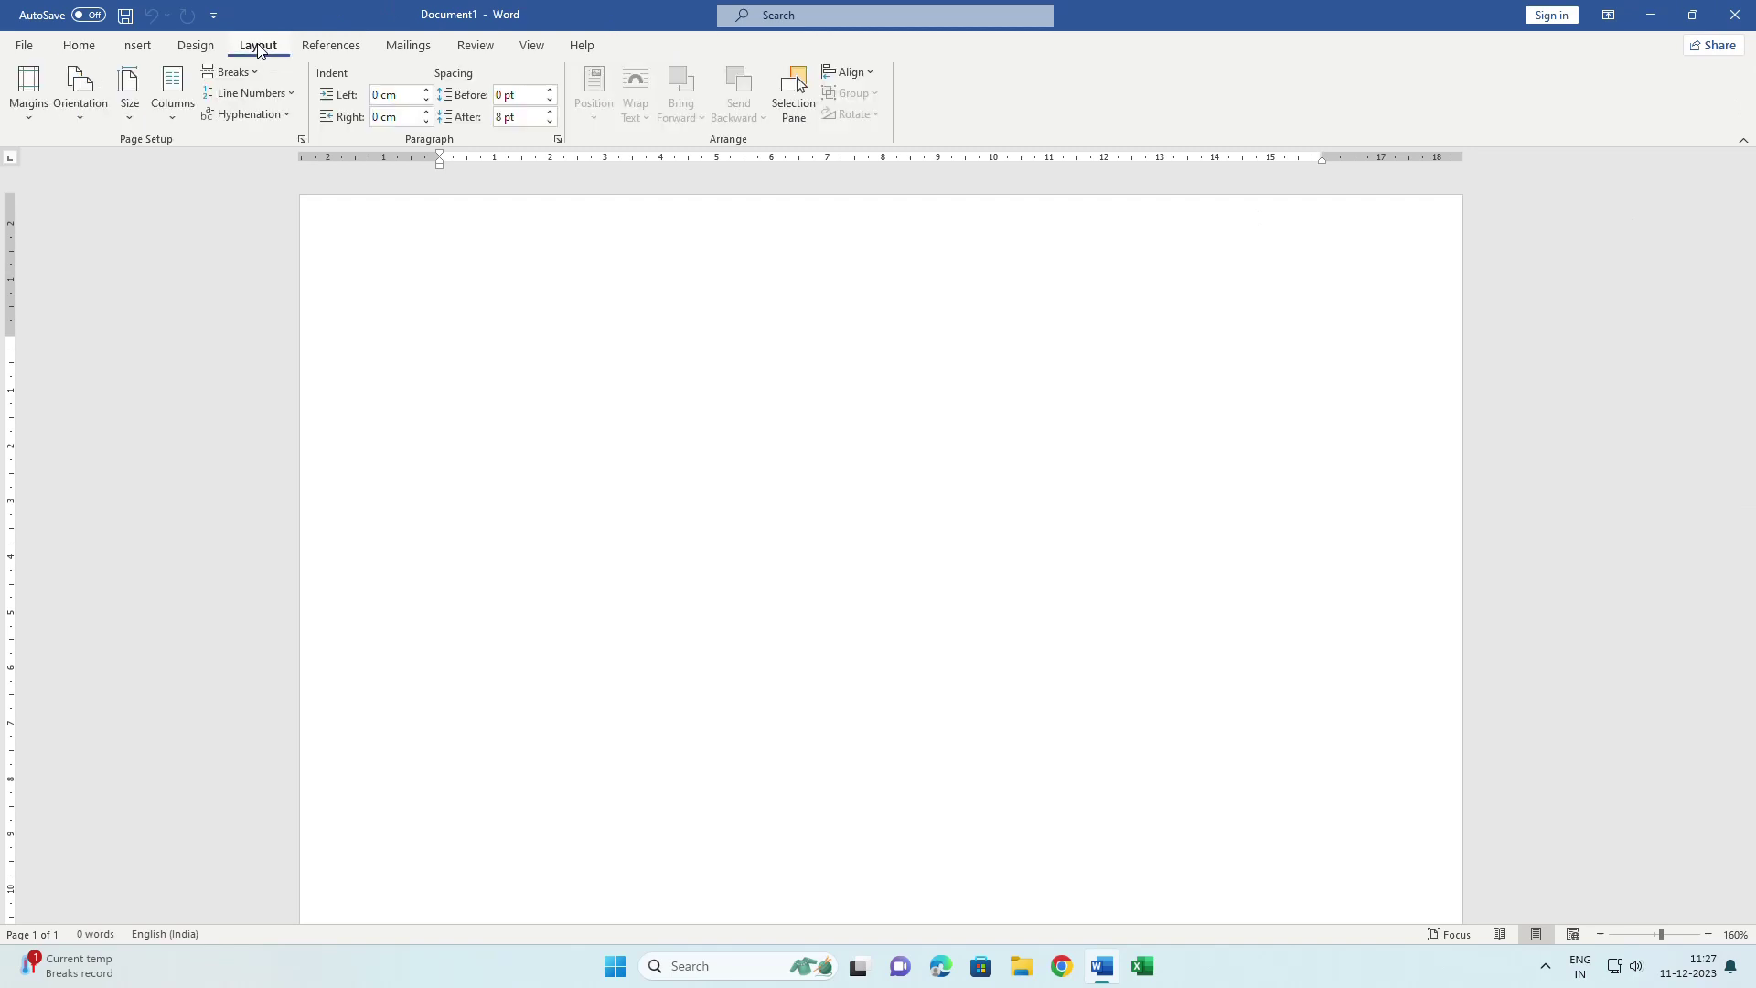
click(137, 113)
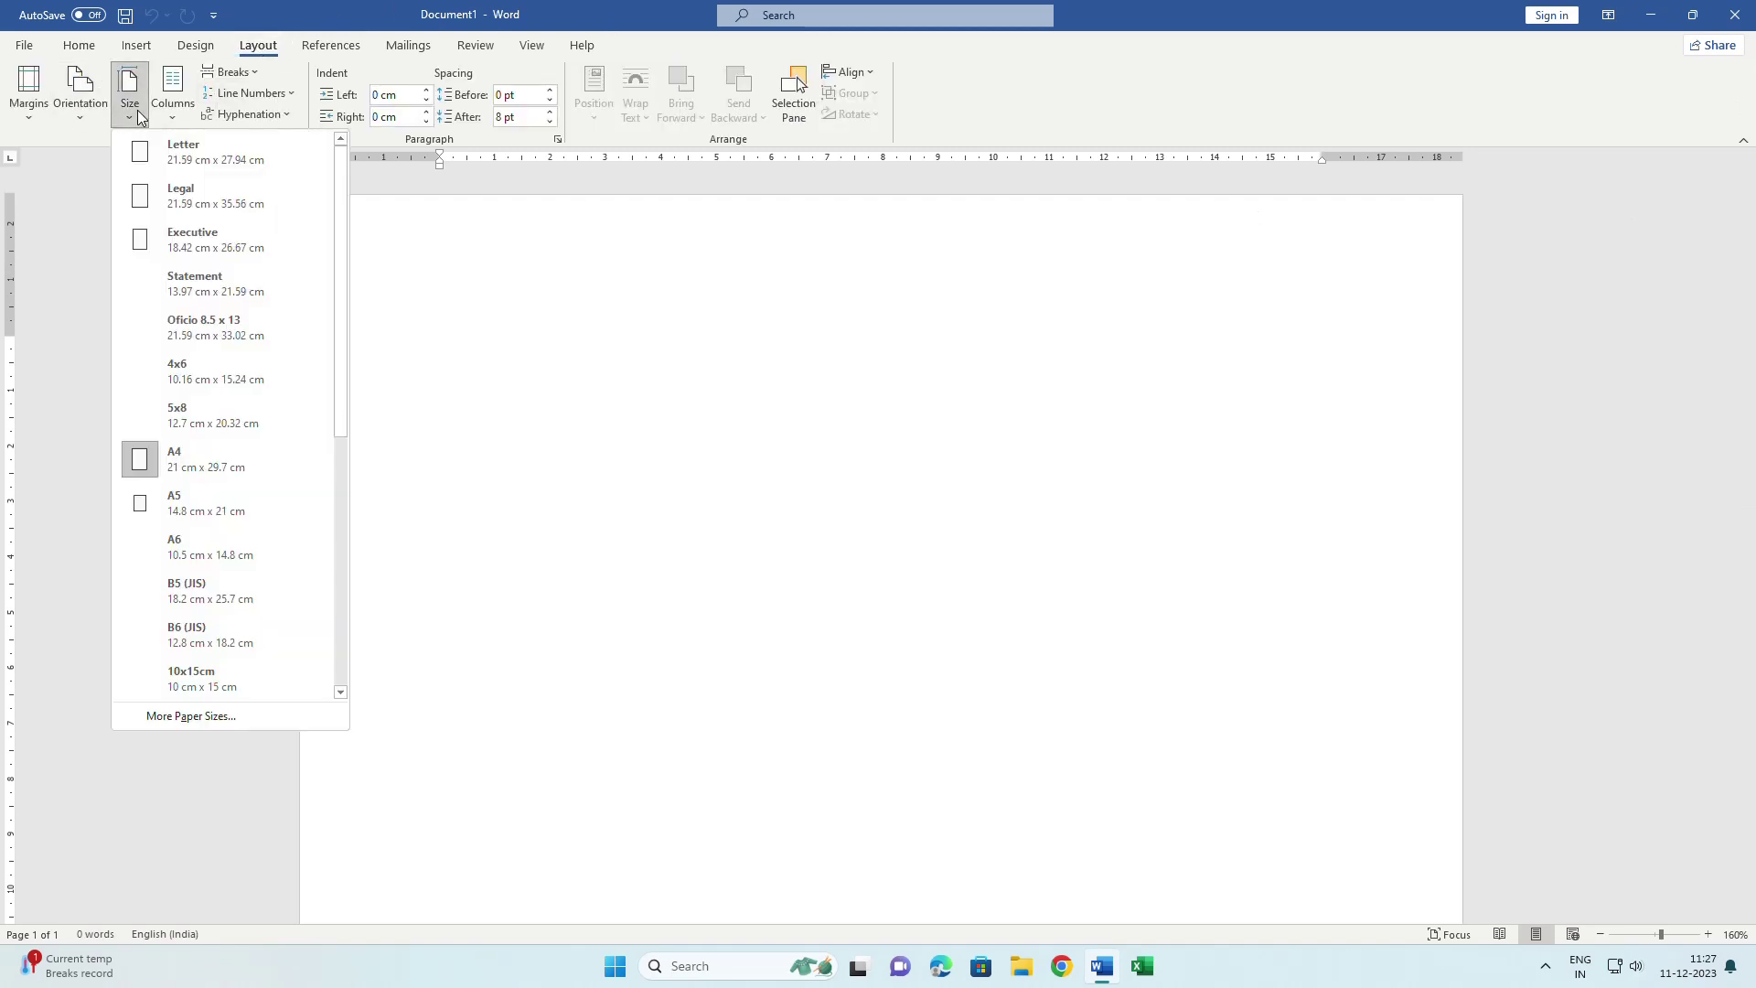
click(305, 466)
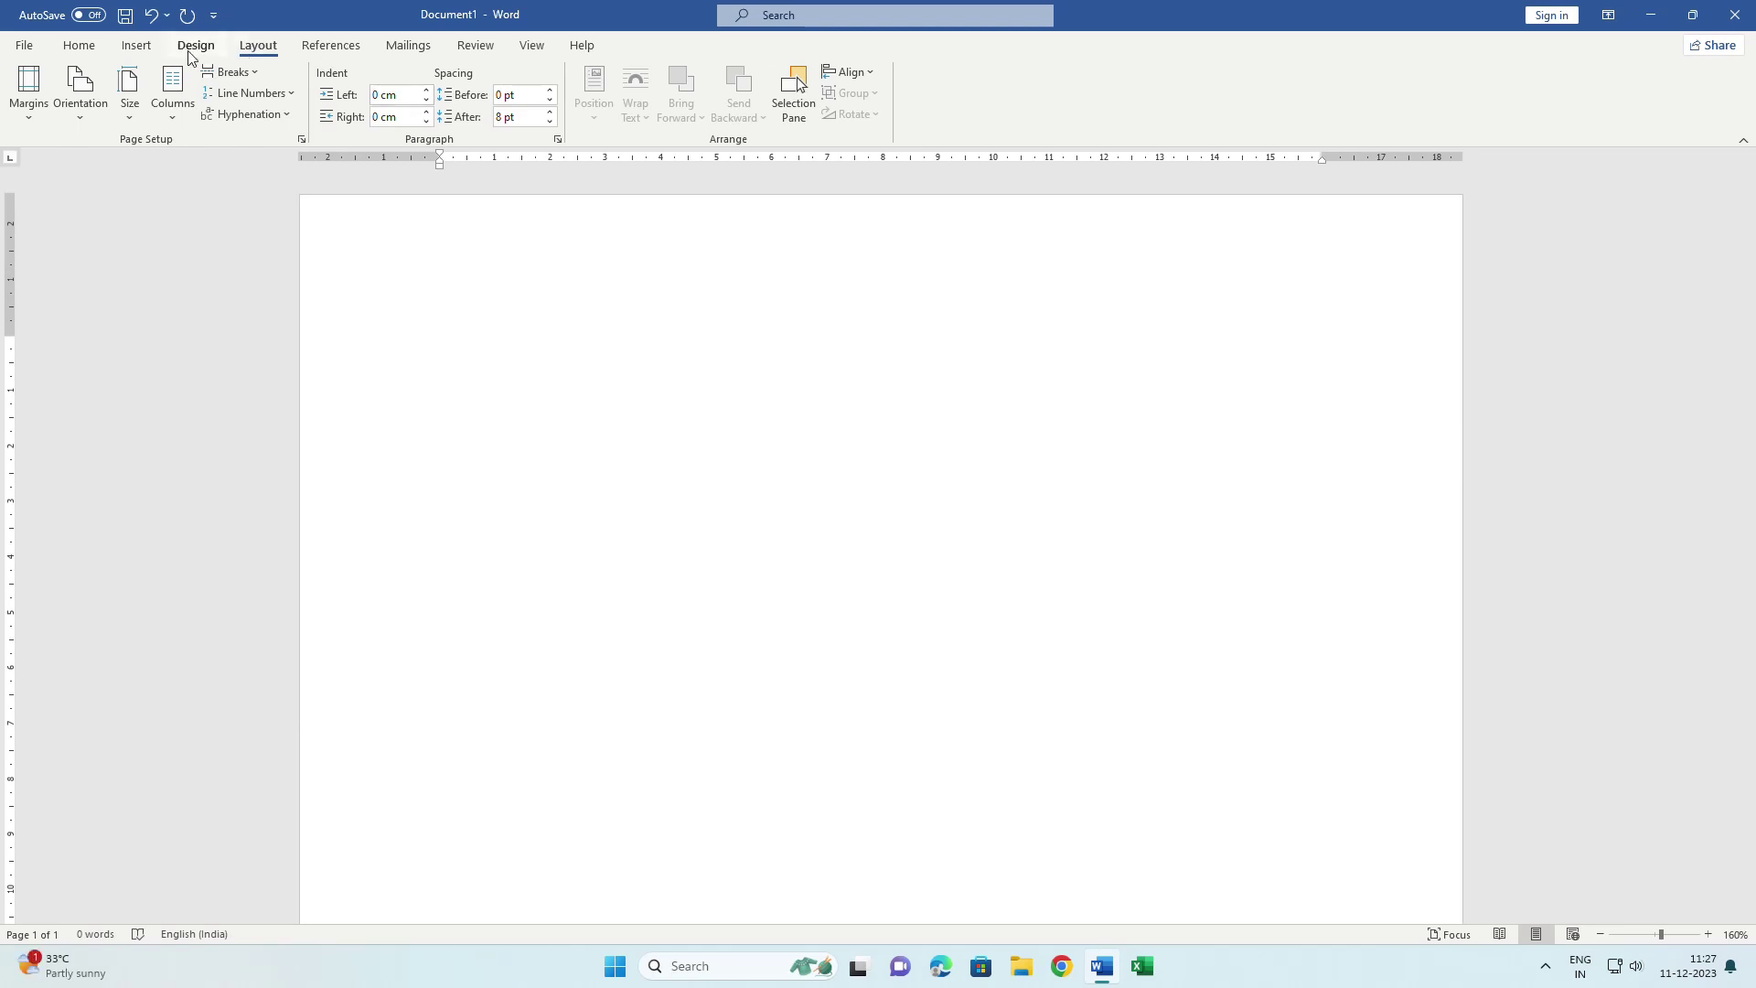
Draw a straight horizontal line across the full page width near the top
click(137, 46)
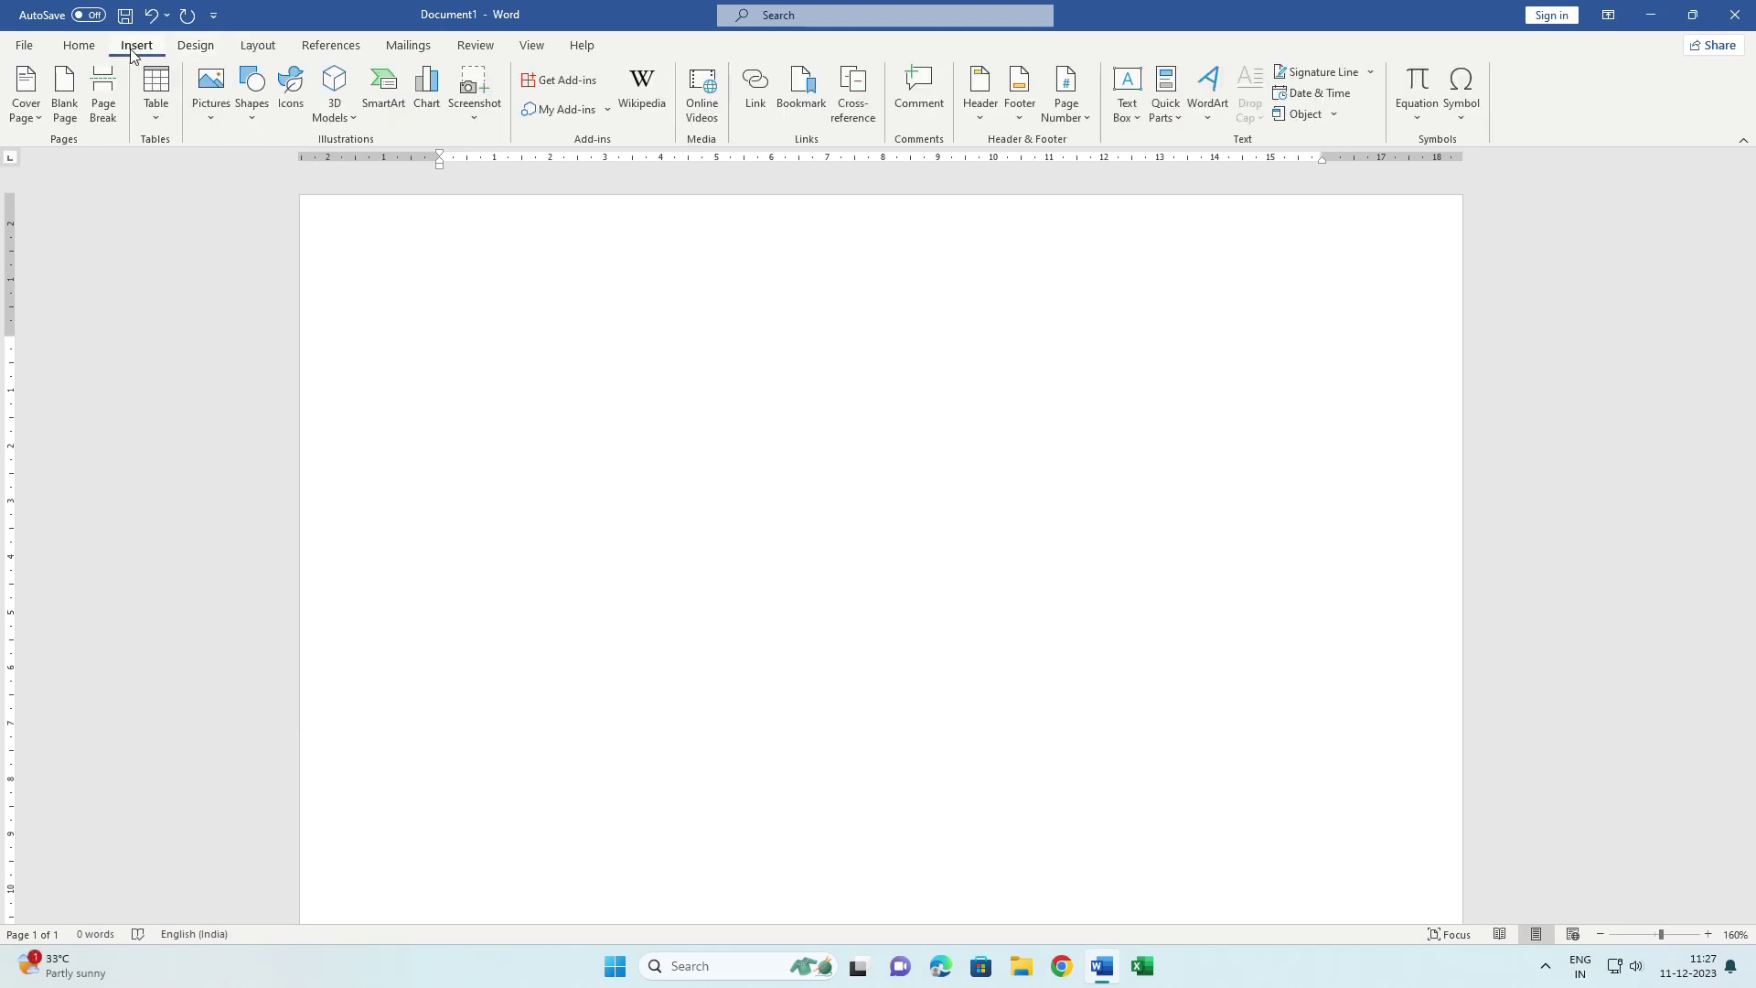
click(254, 117)
click(265, 169)
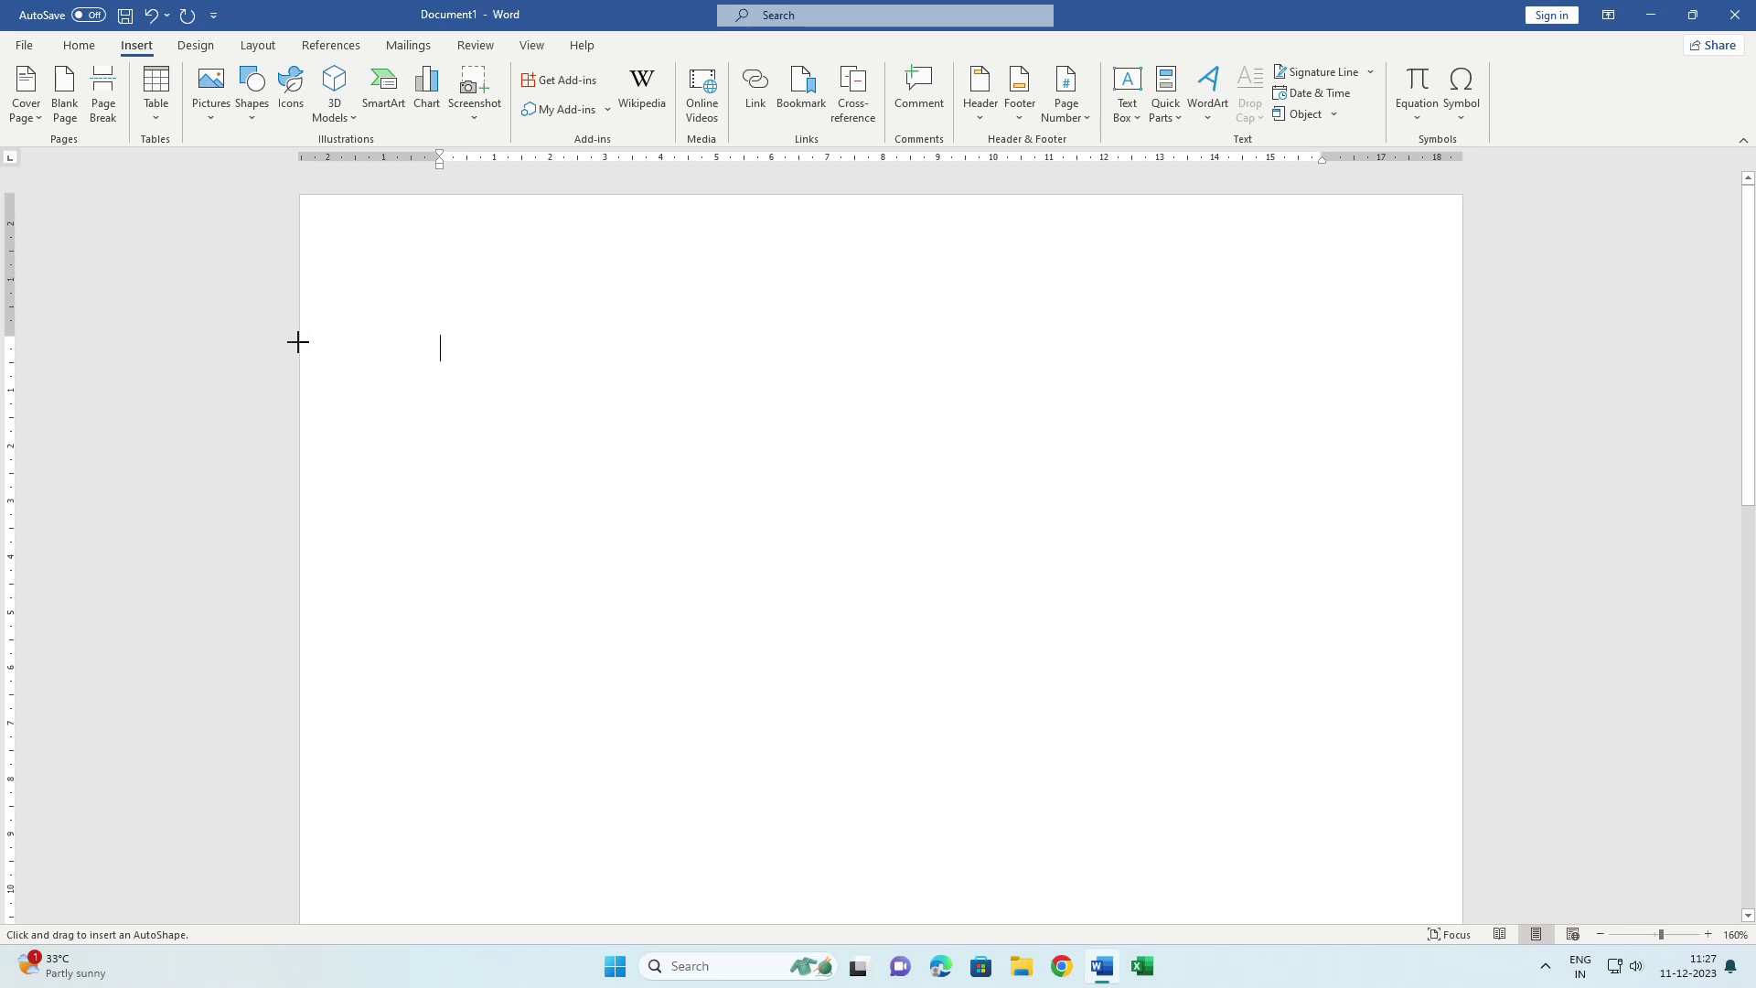
drag(298, 337, 1463, 379)
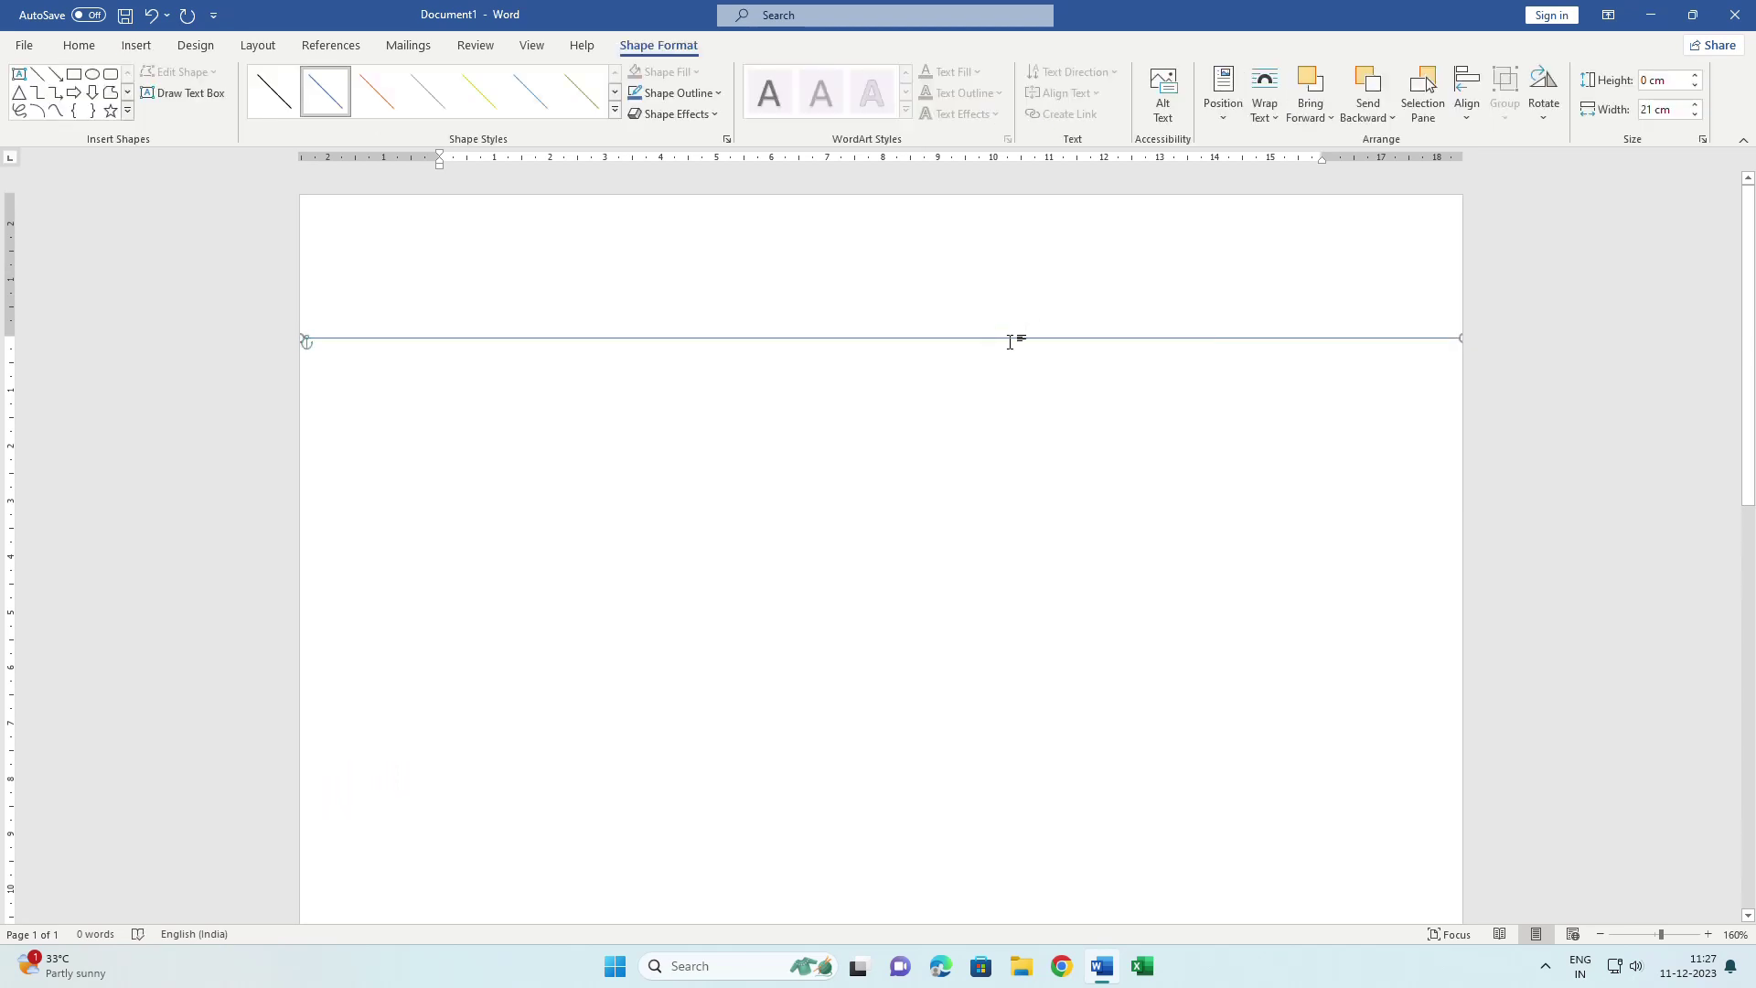
Copy the line three times beneath it to make four evenly spaced ruled lines
click(975, 343)
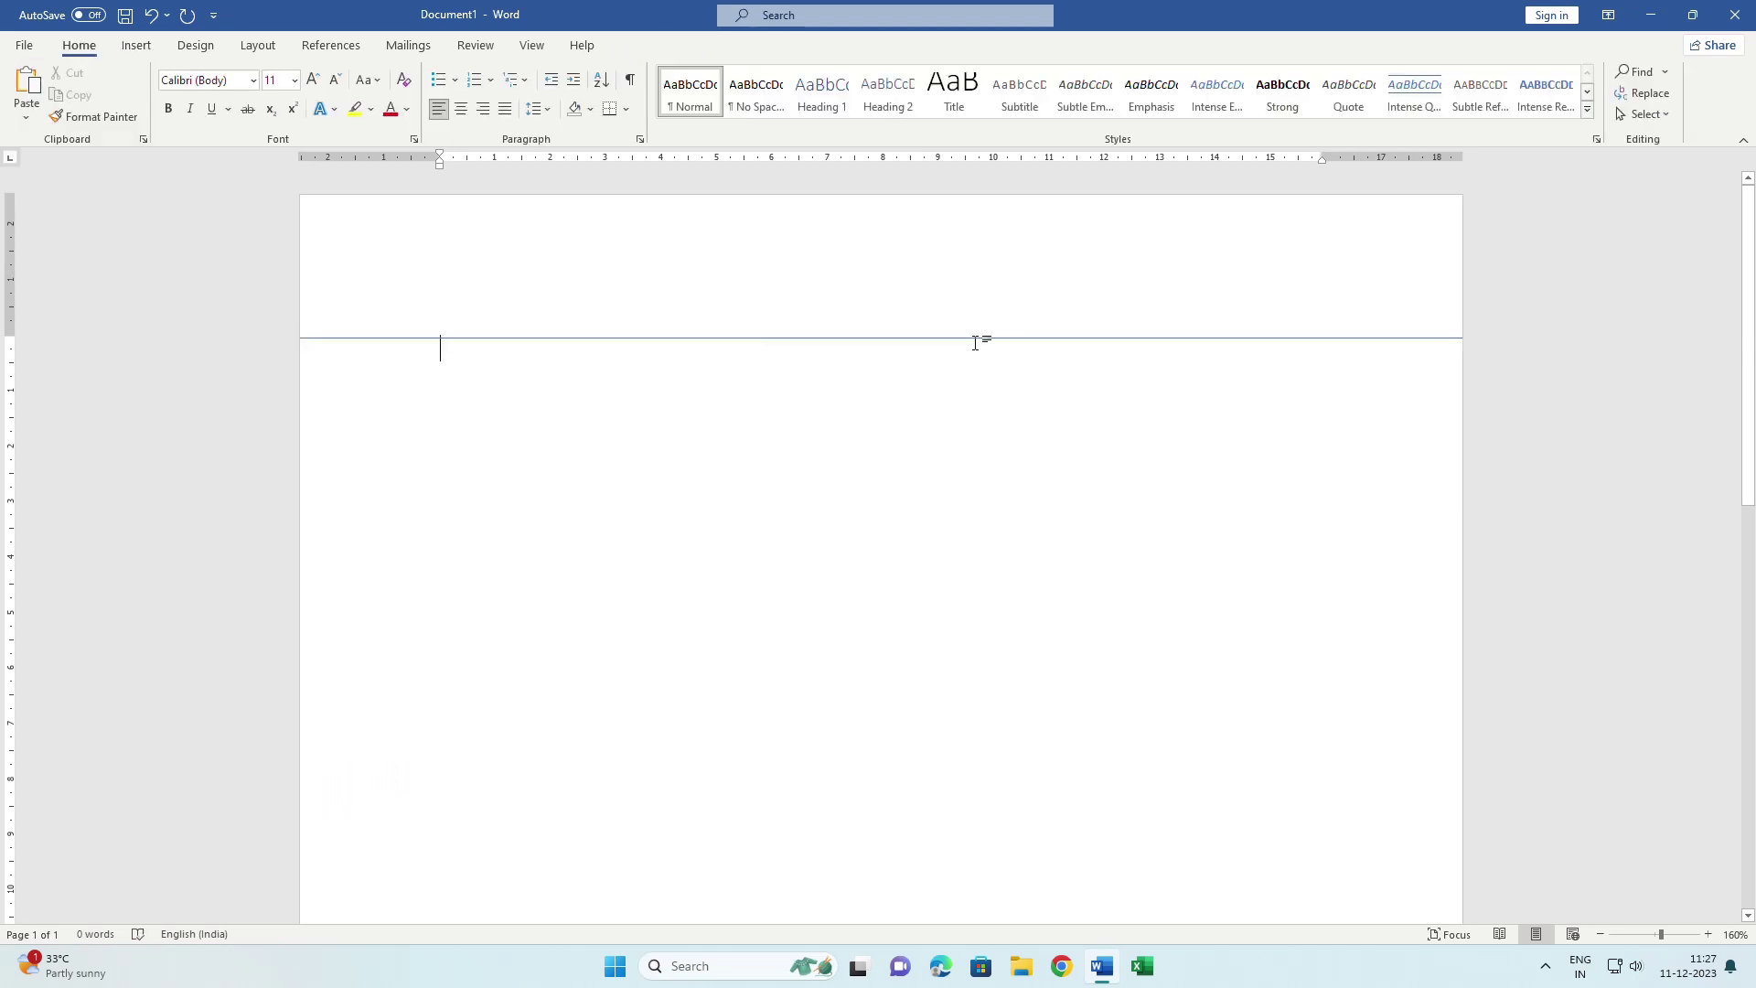
click(627, 339)
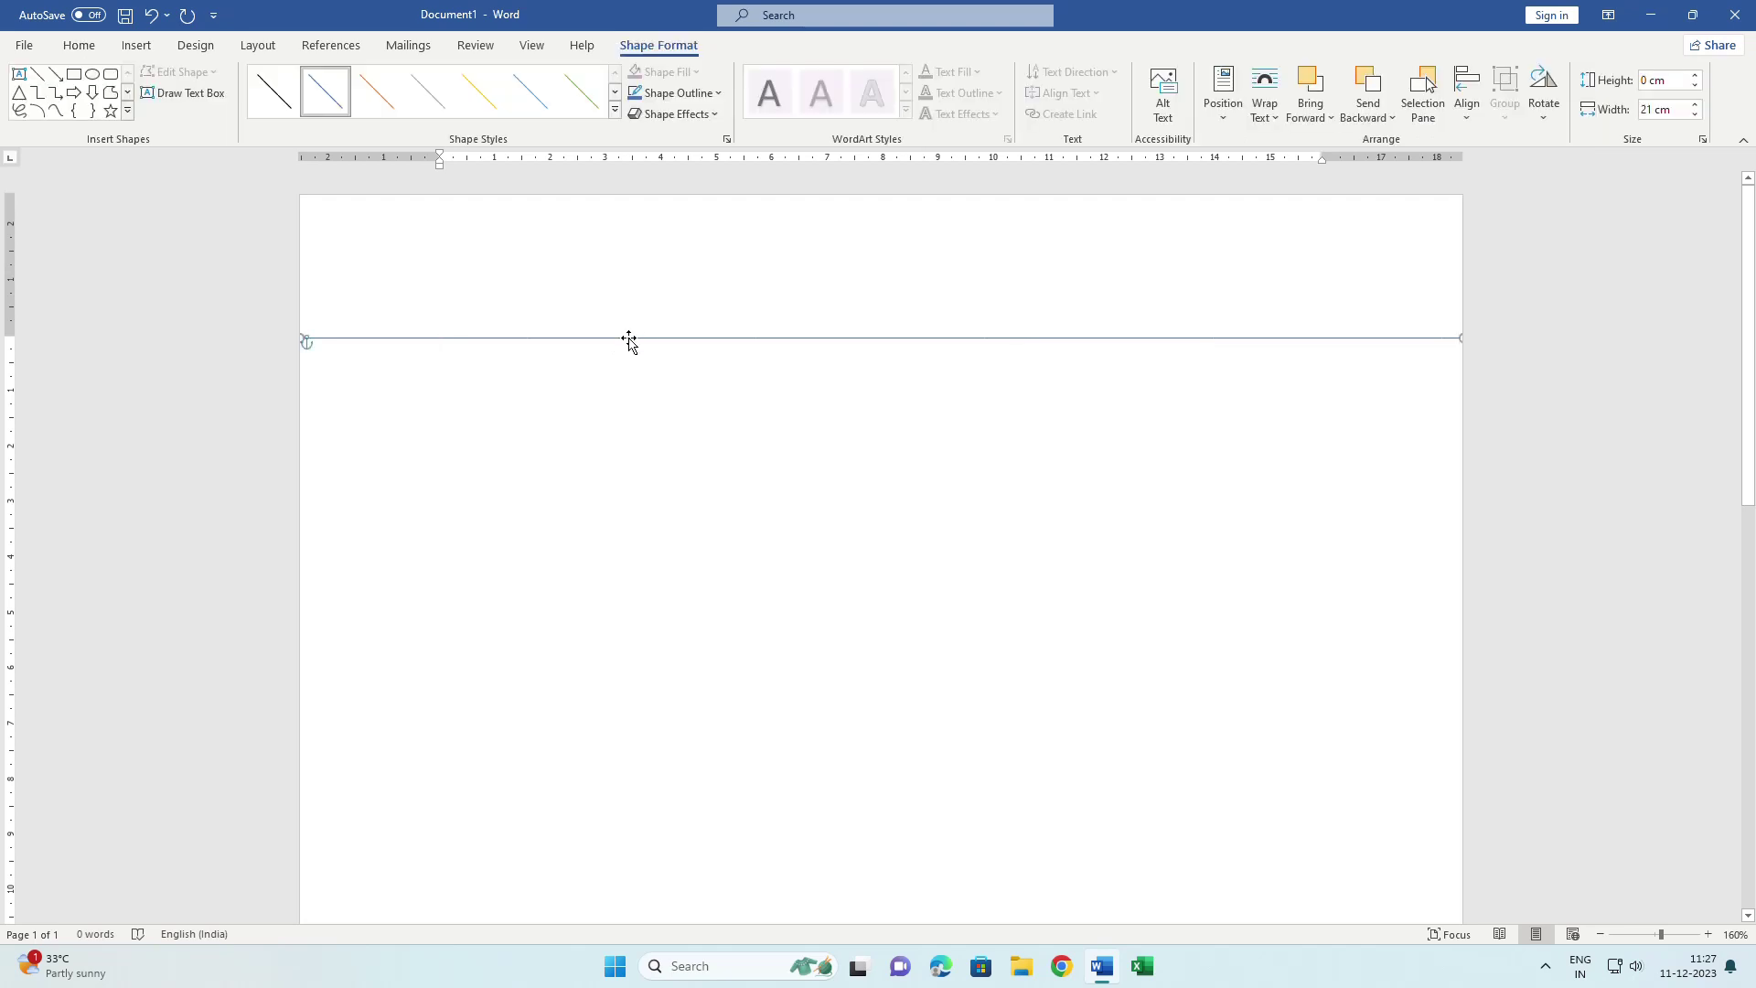
drag(628, 341, 628, 352)
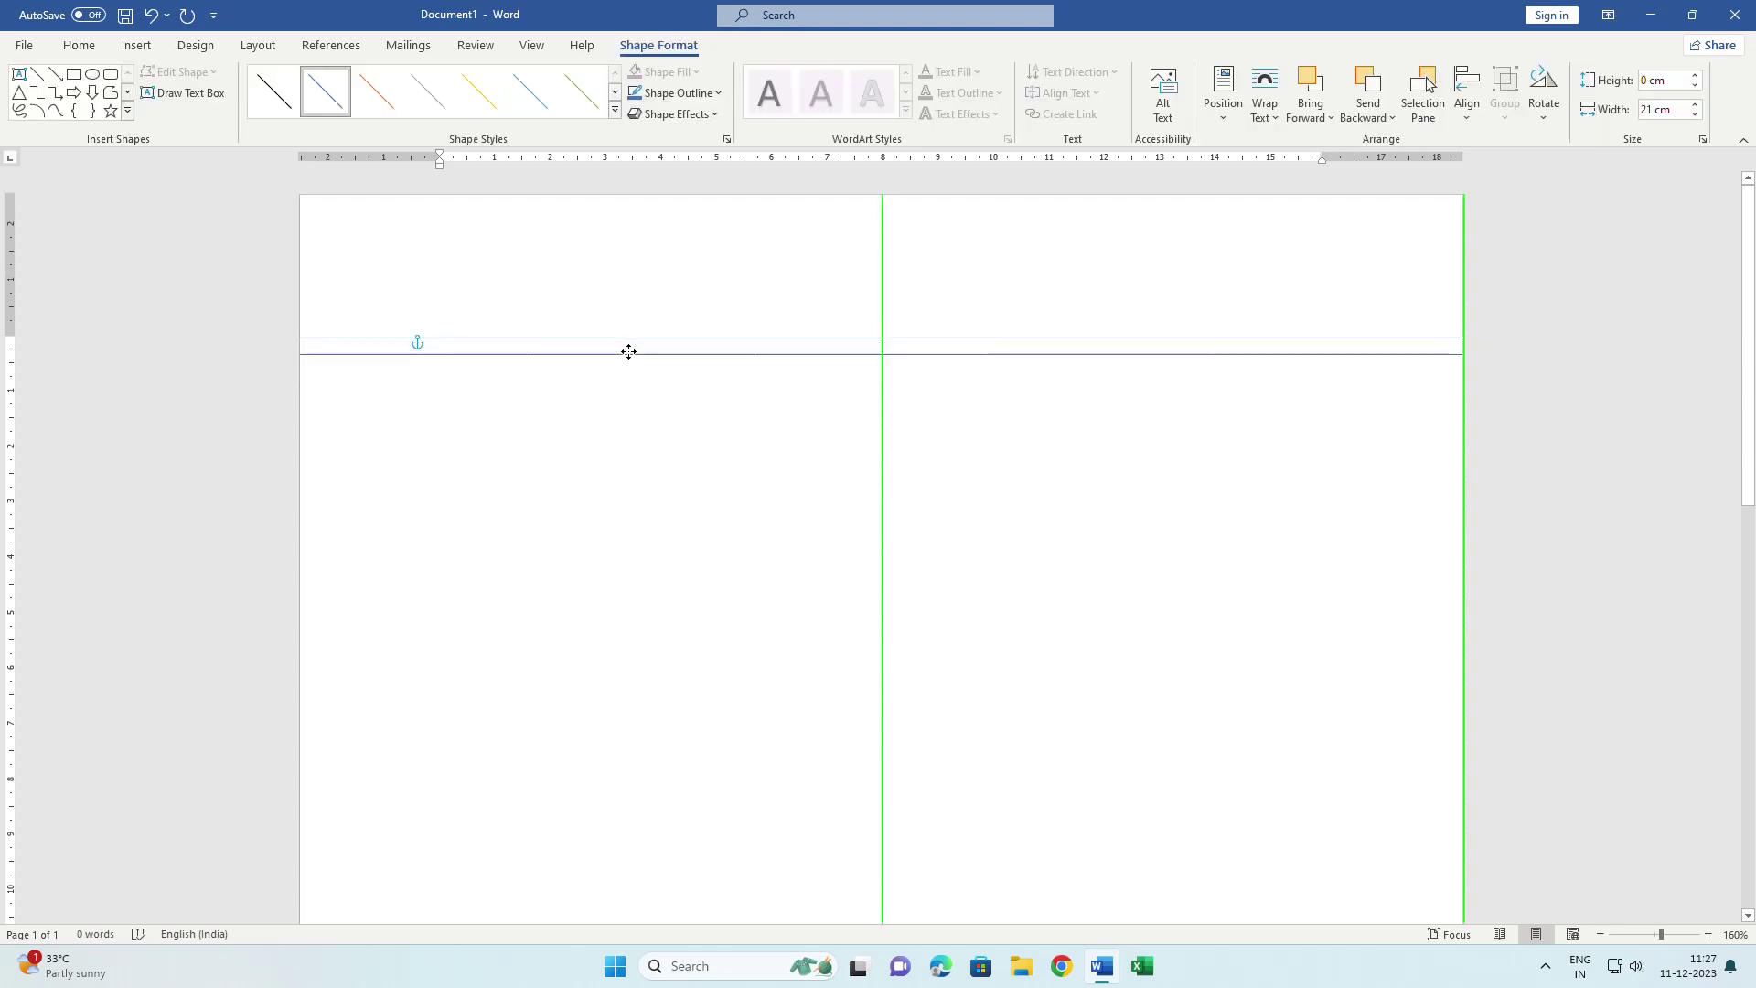
drag(628, 352, 628, 353)
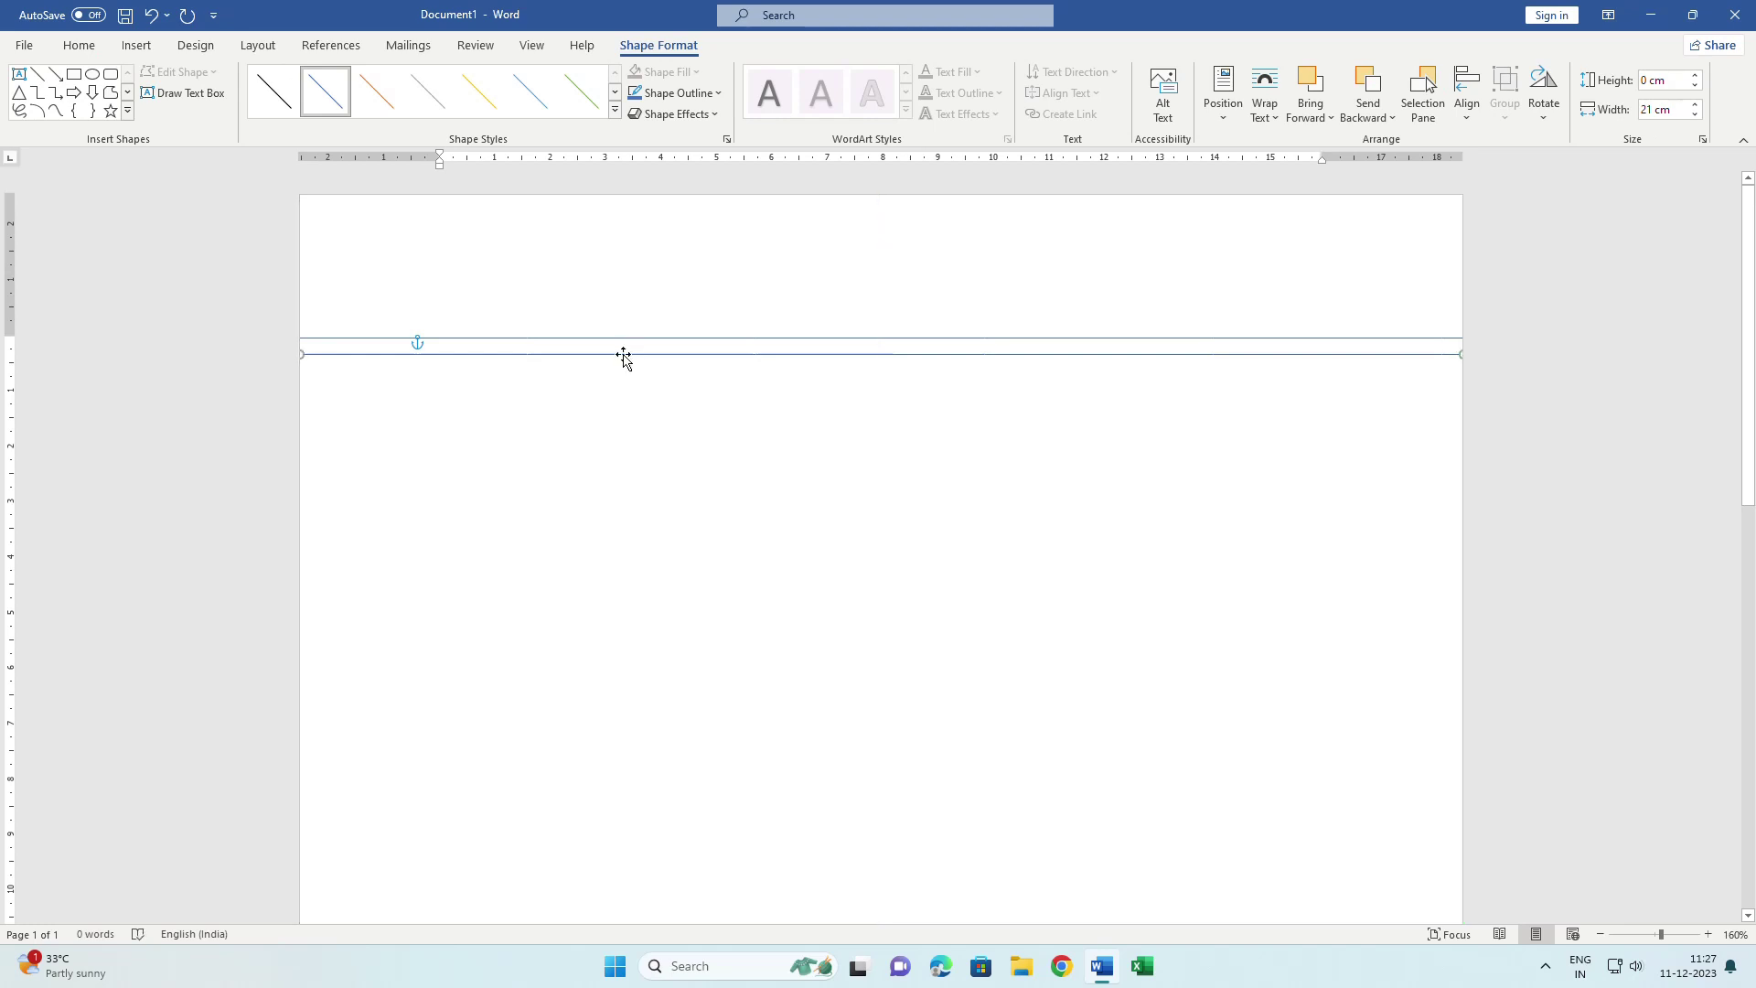
drag(623, 359, 623, 369)
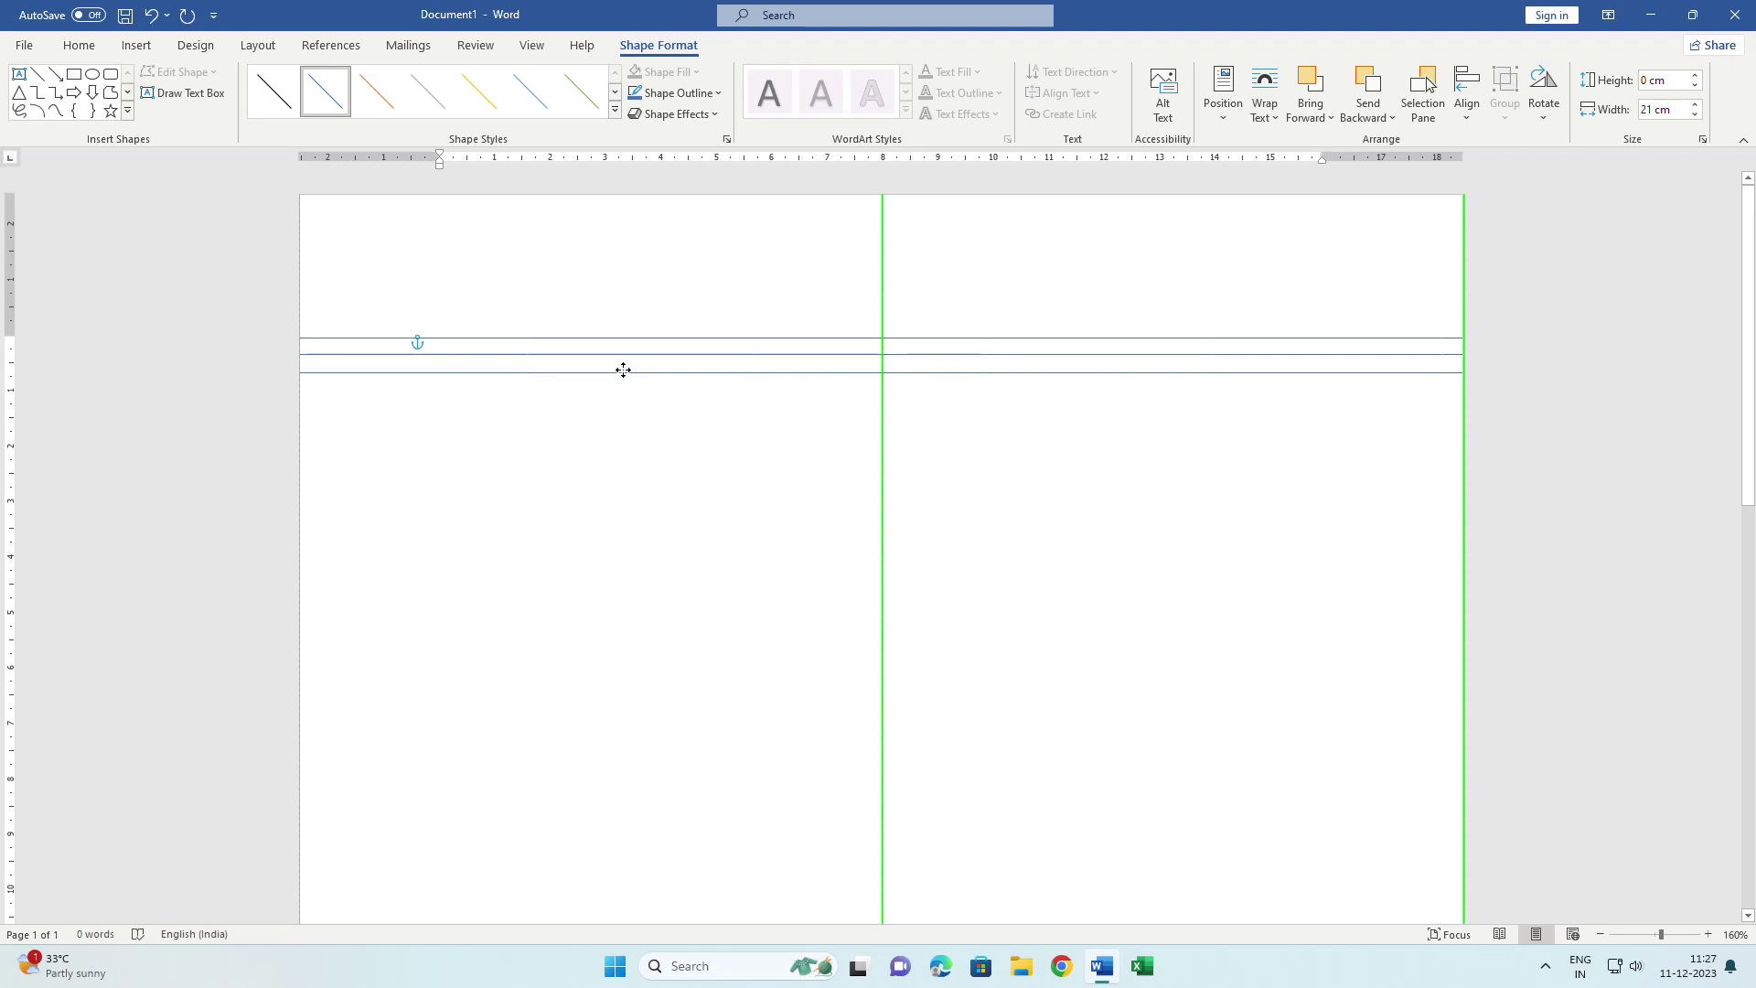
drag(623, 369, 623, 370)
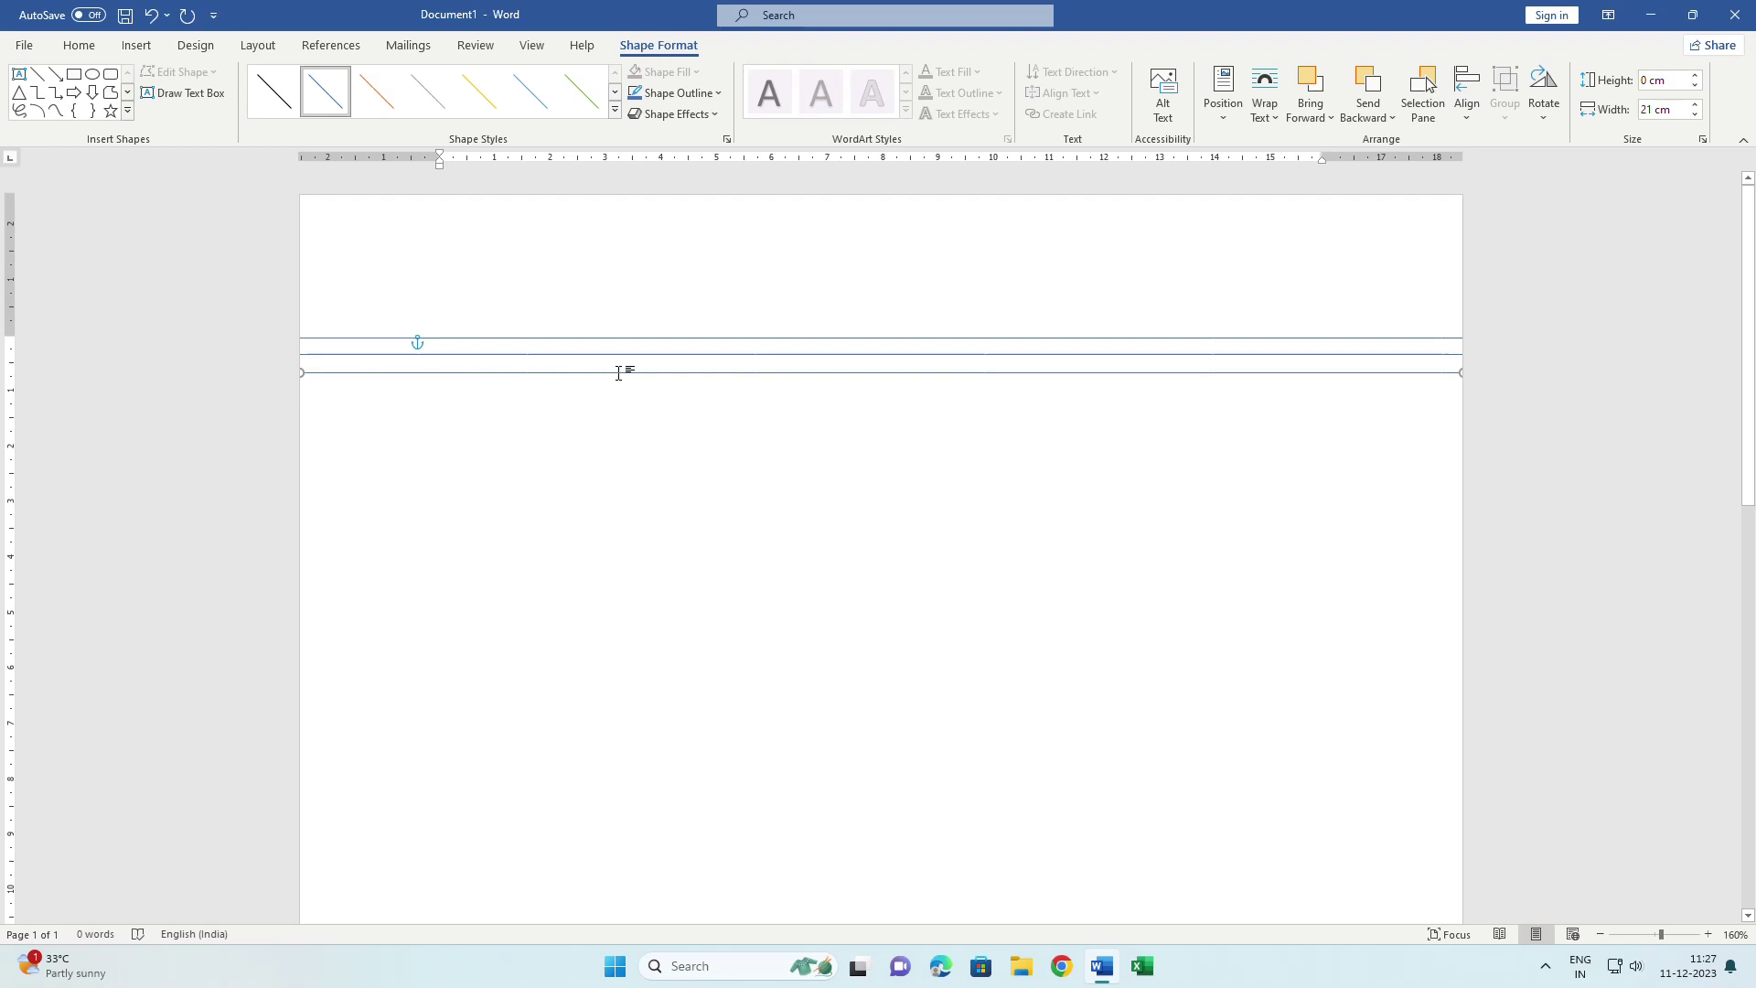
drag(618, 374, 619, 387)
Give the top and bottom lines a red outline
click(885, 439)
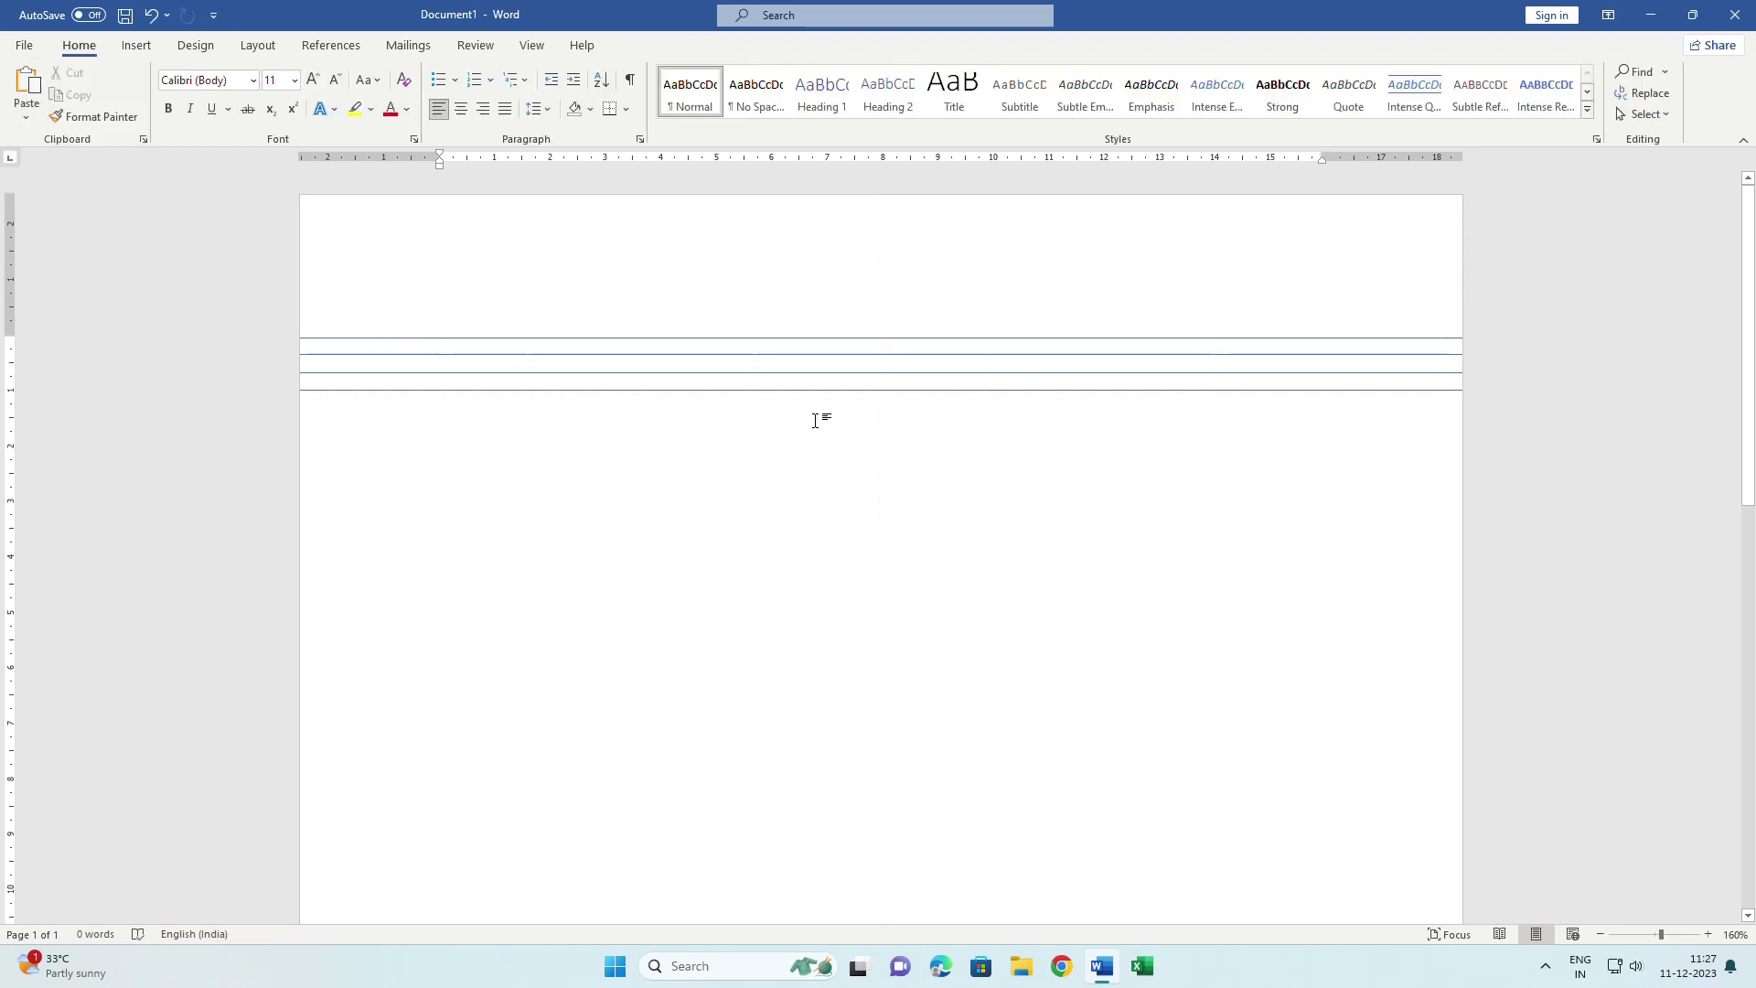
ctrl+scroll(815, 420, up, 2)
ctrl+scroll(815, 420, up, 1)
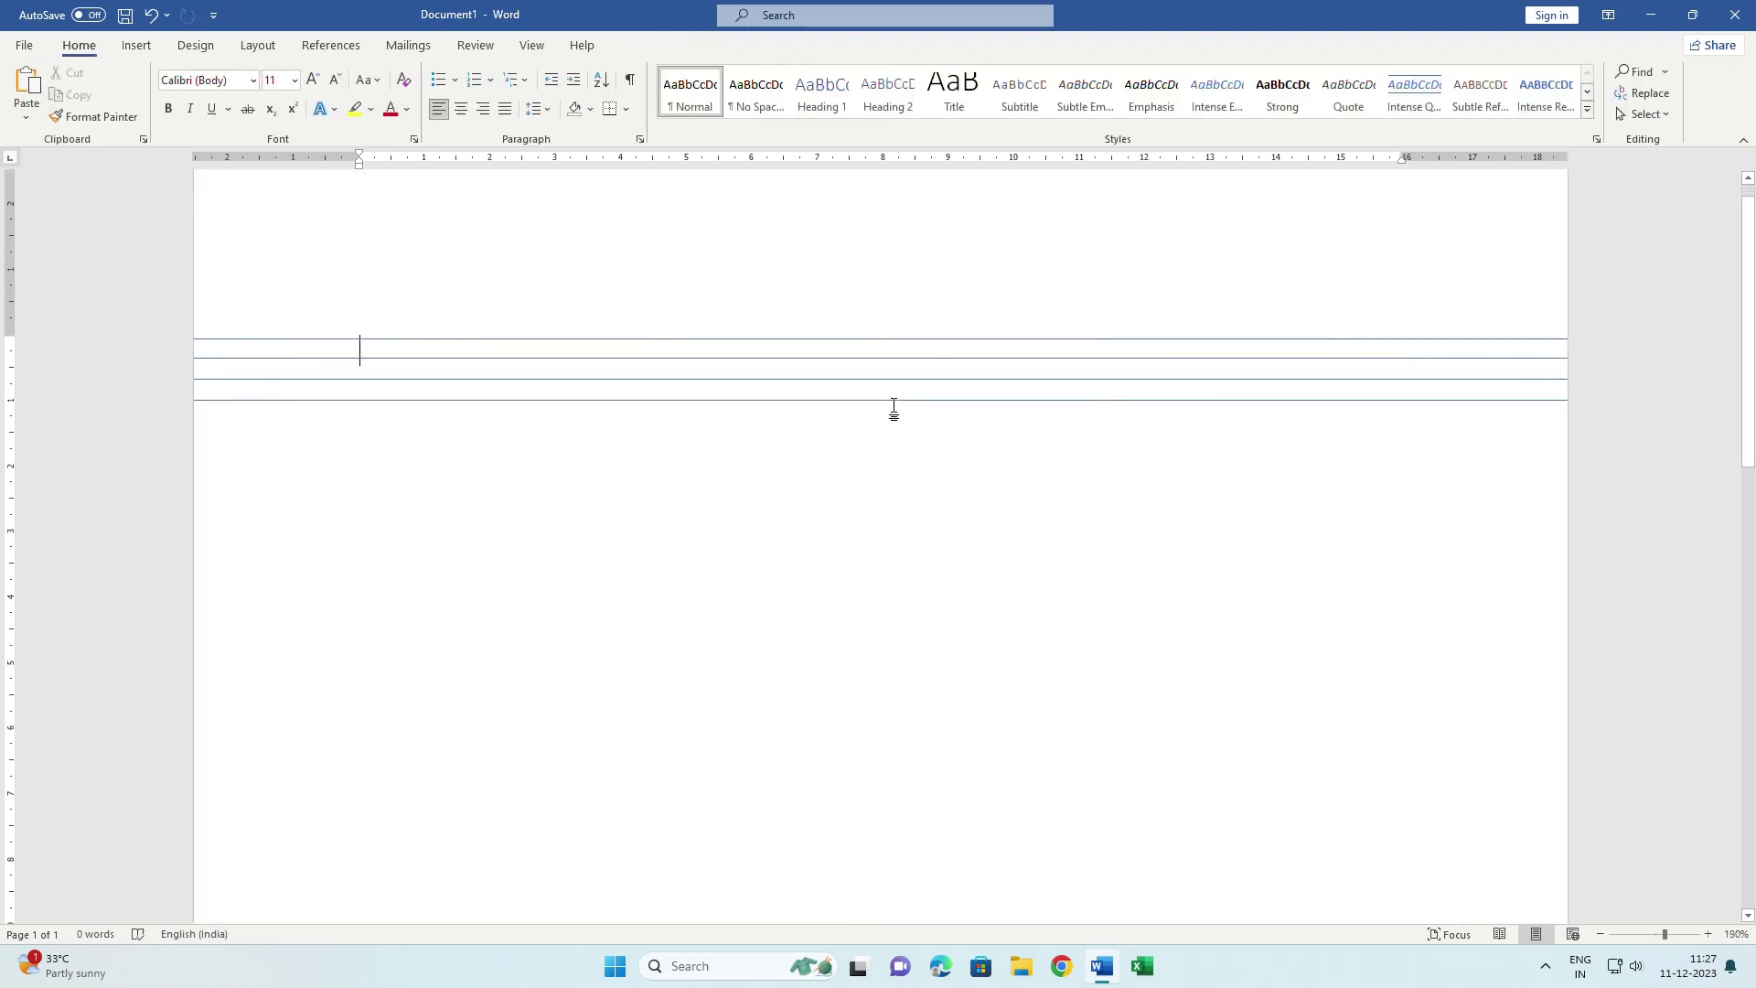
click(797, 339)
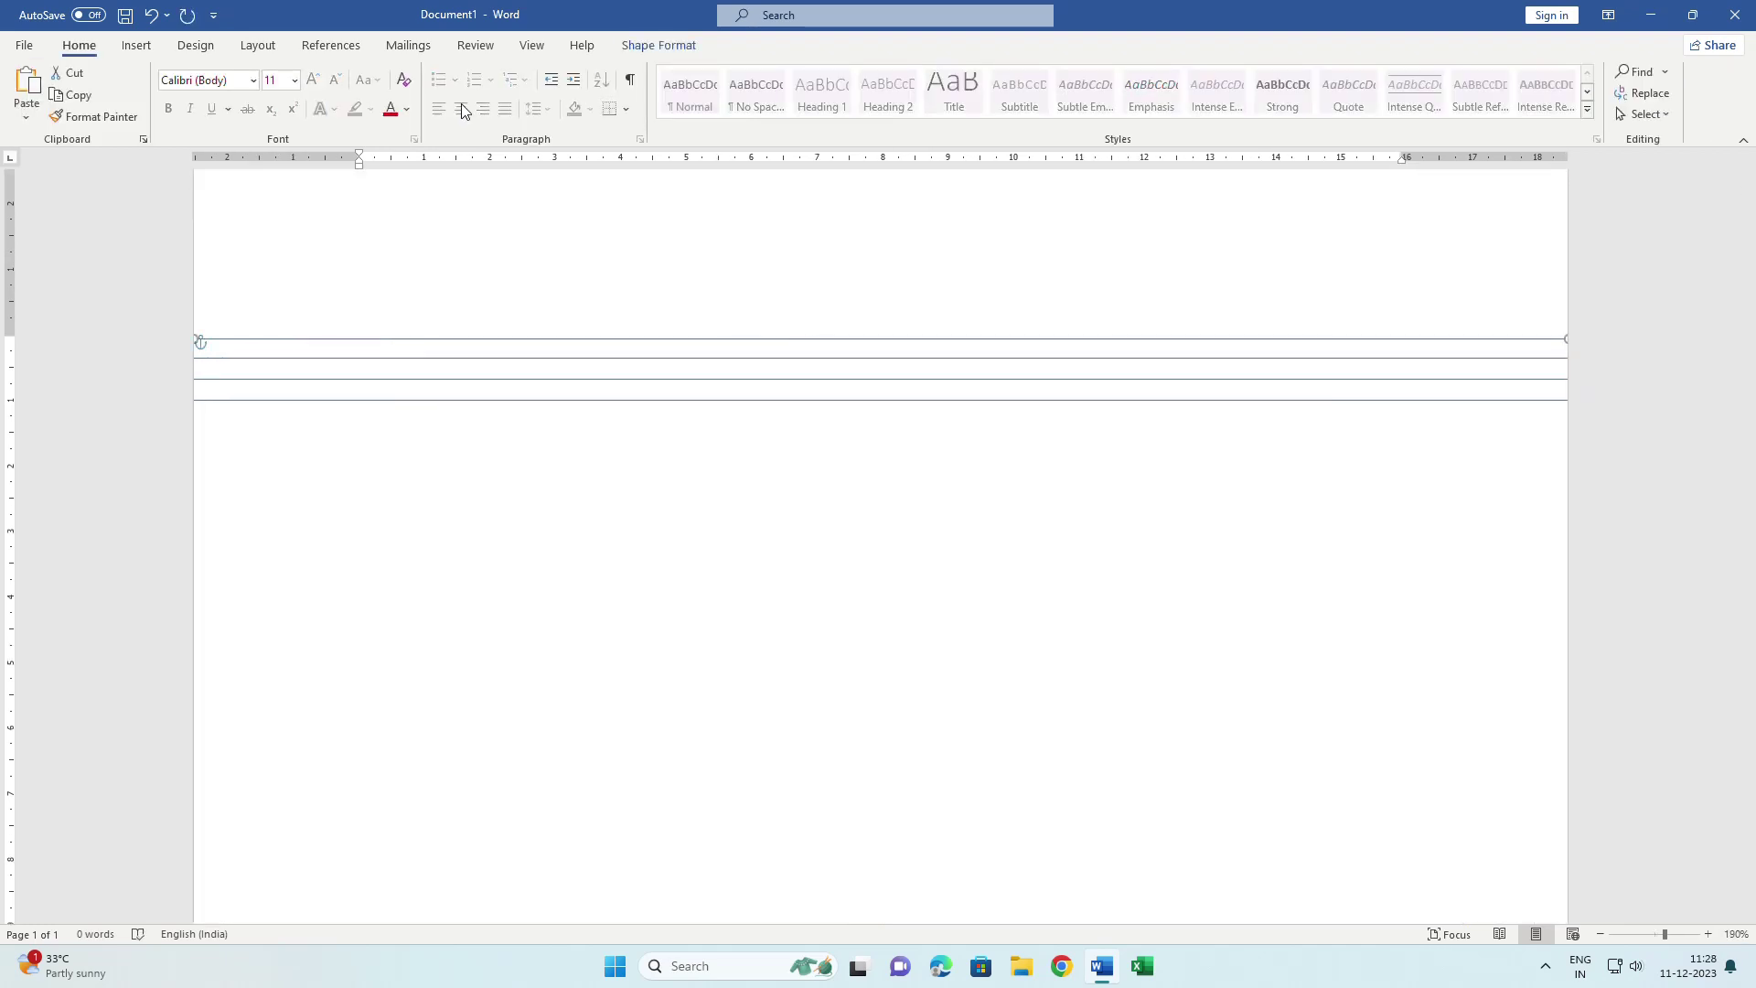
click(650, 50)
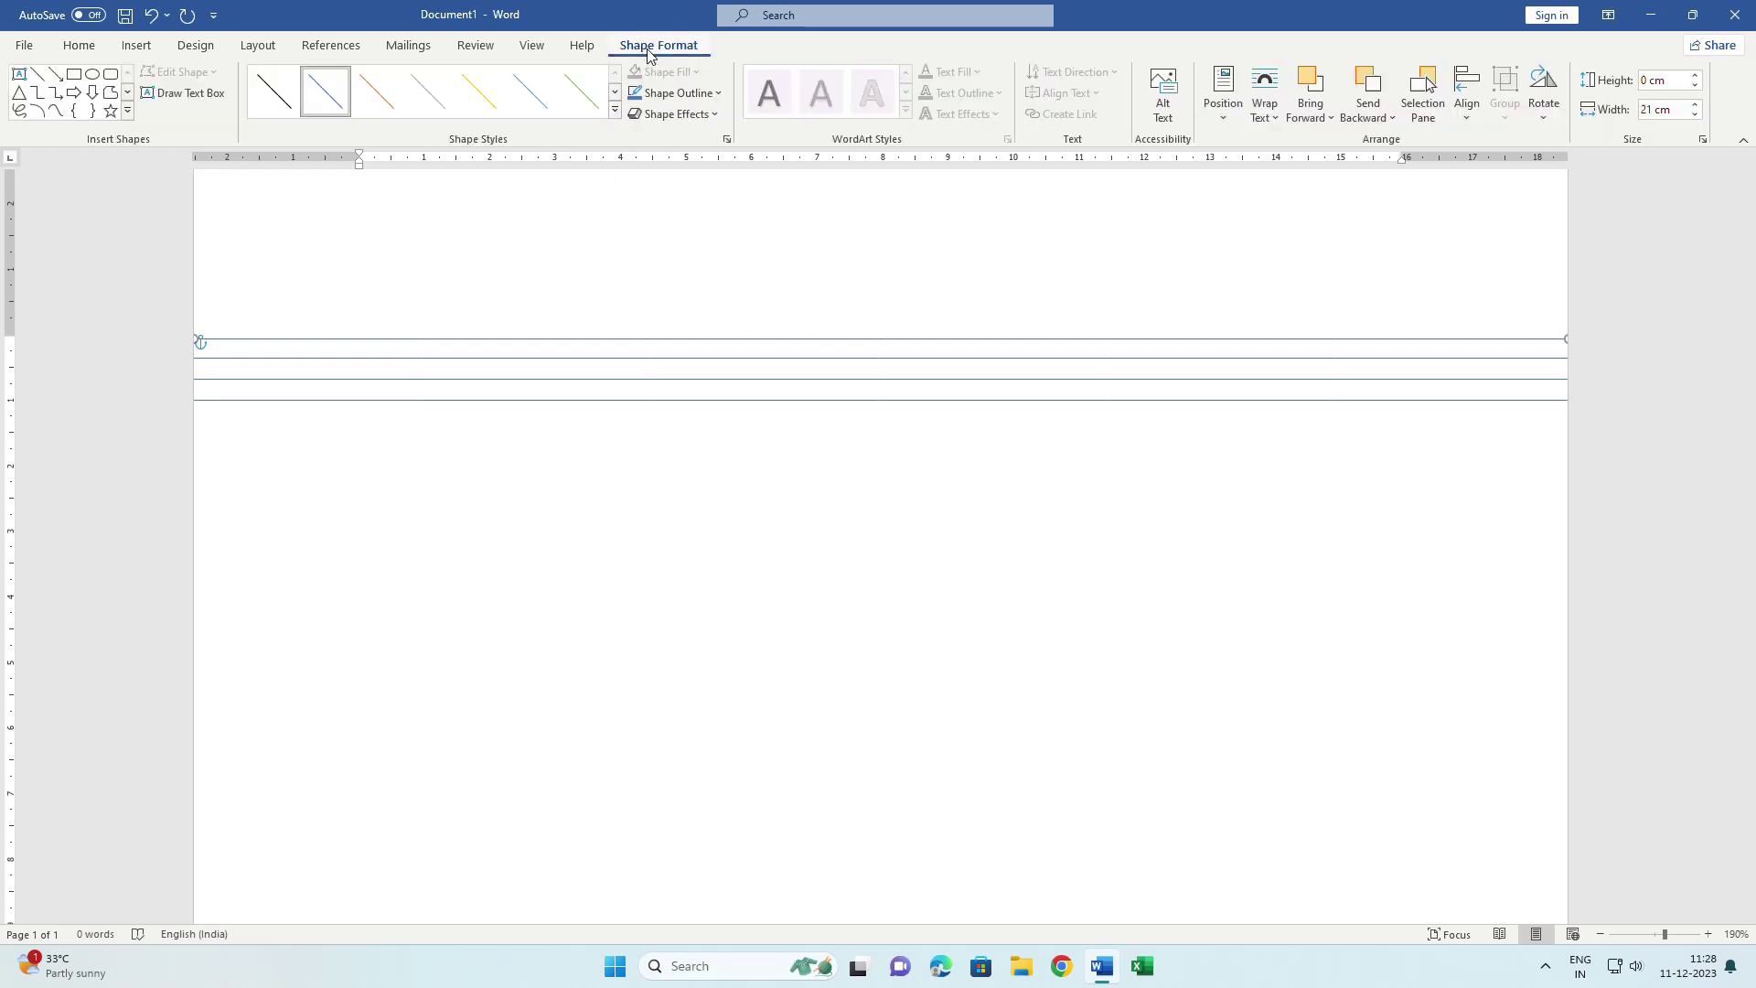
click(681, 93)
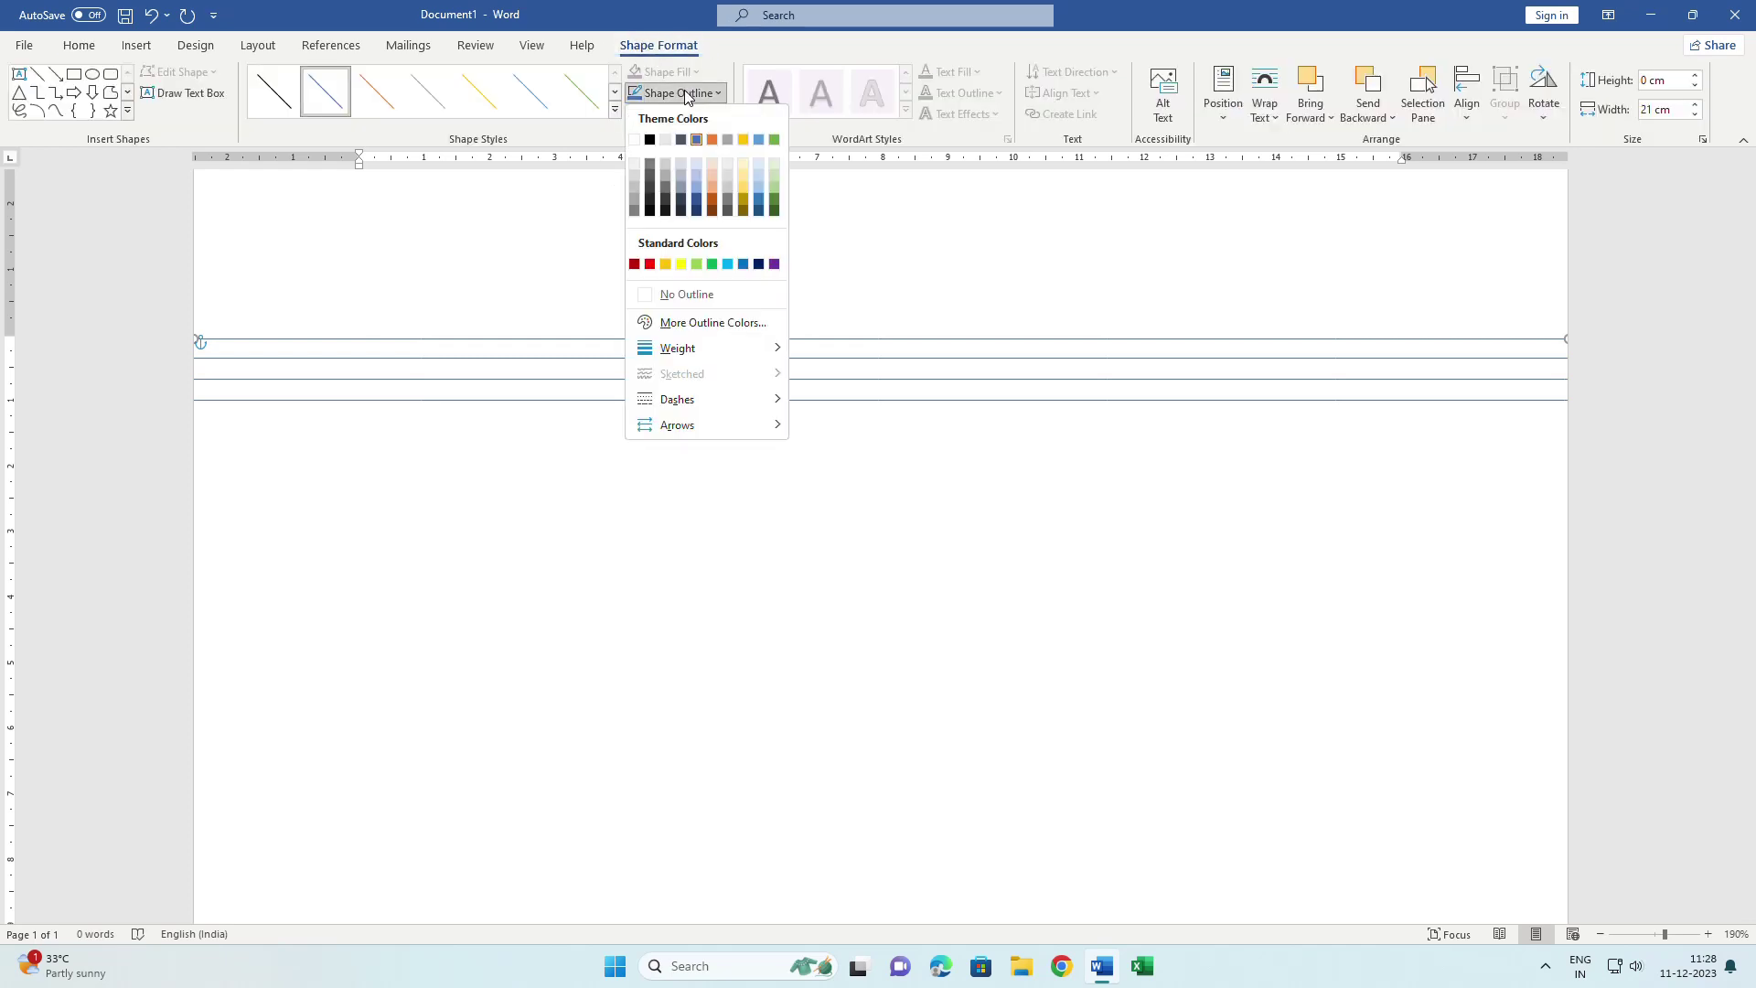
click(649, 264)
click(674, 421)
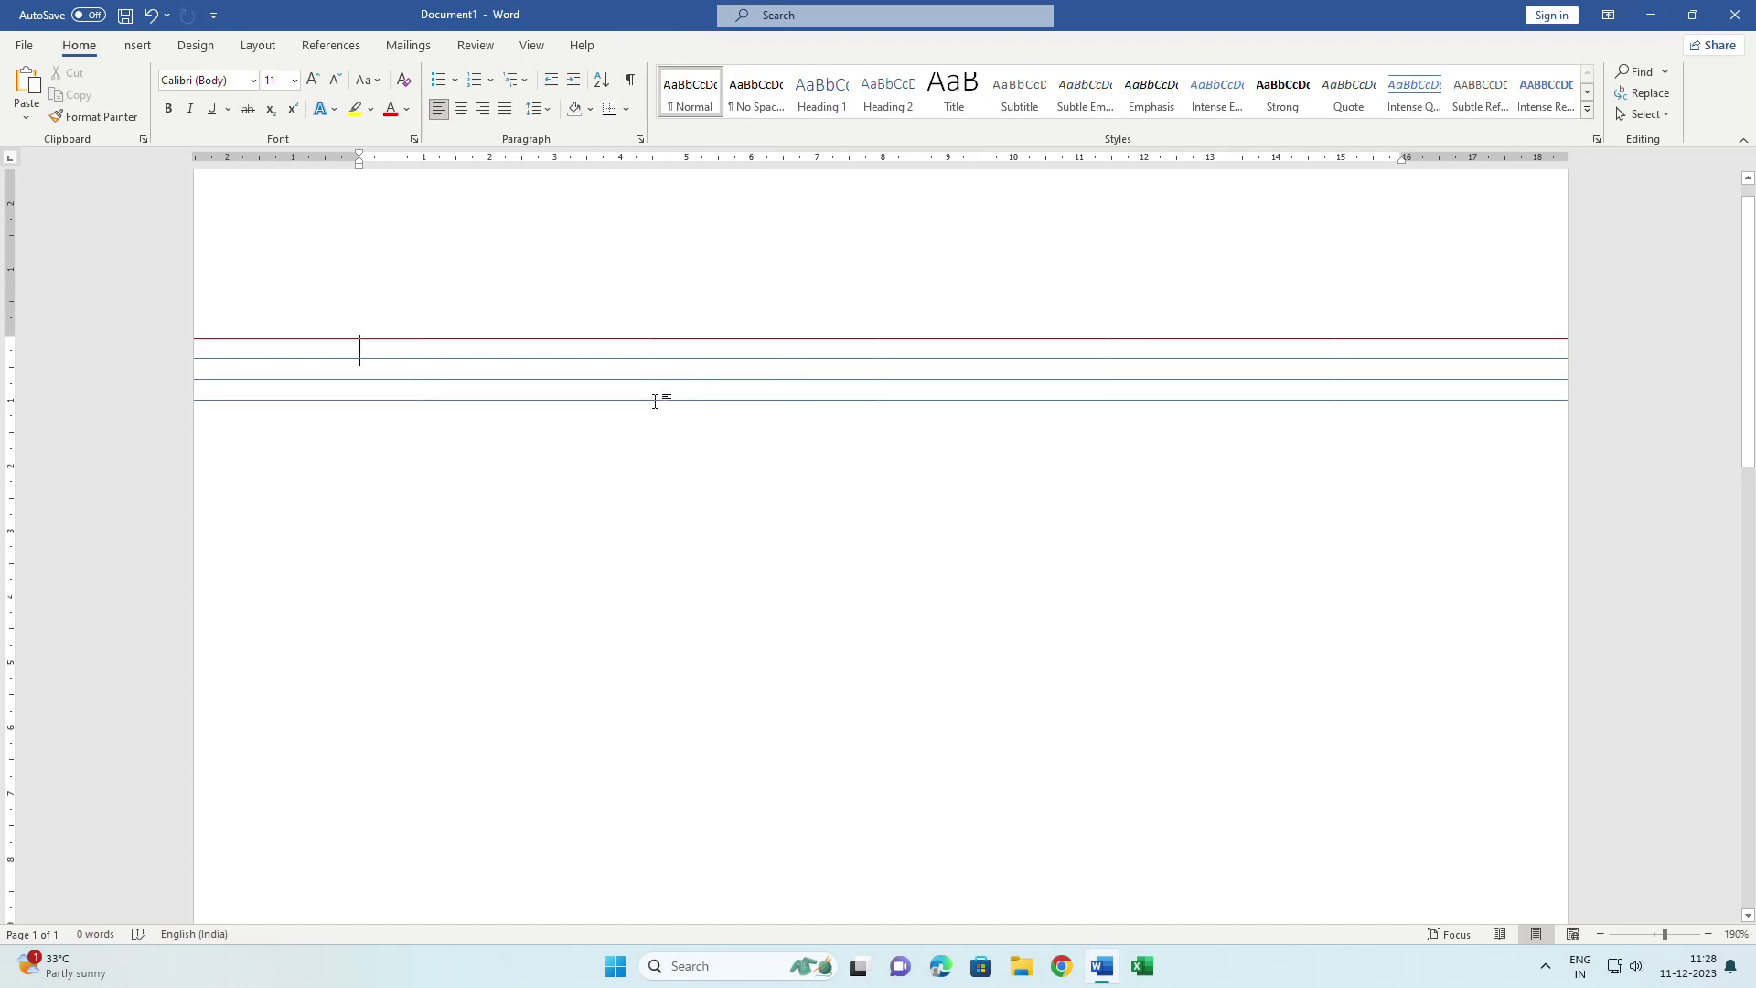
click(656, 400)
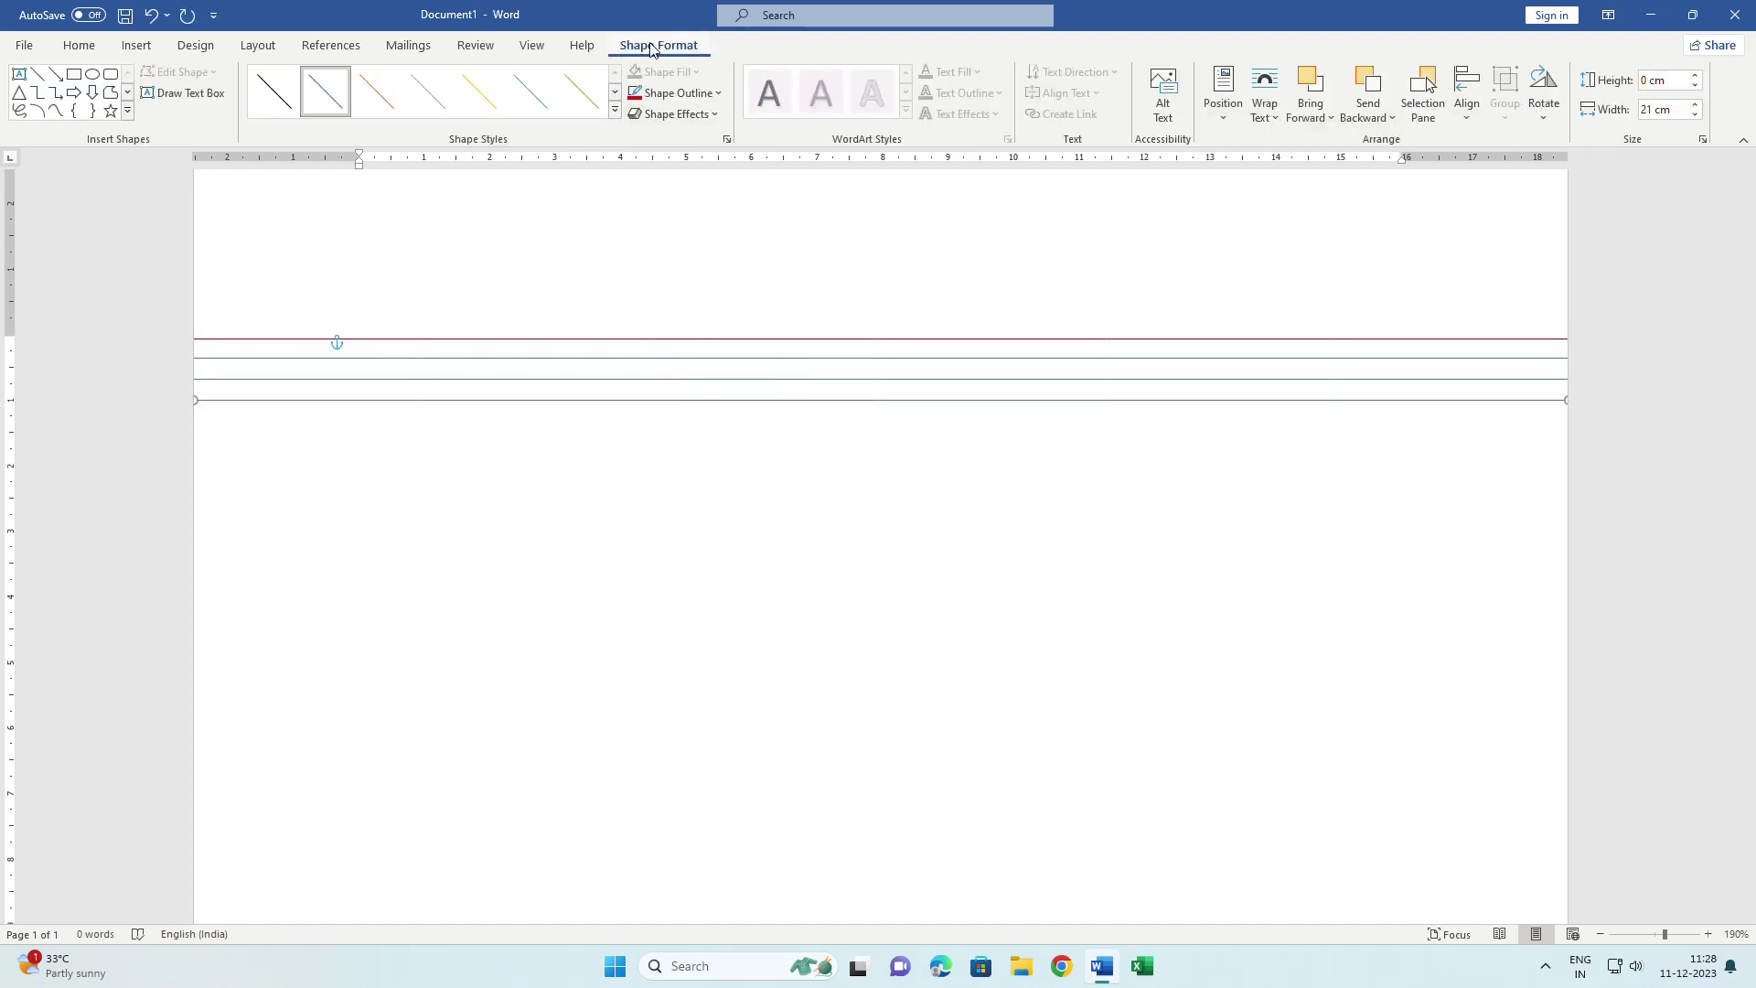
click(677, 92)
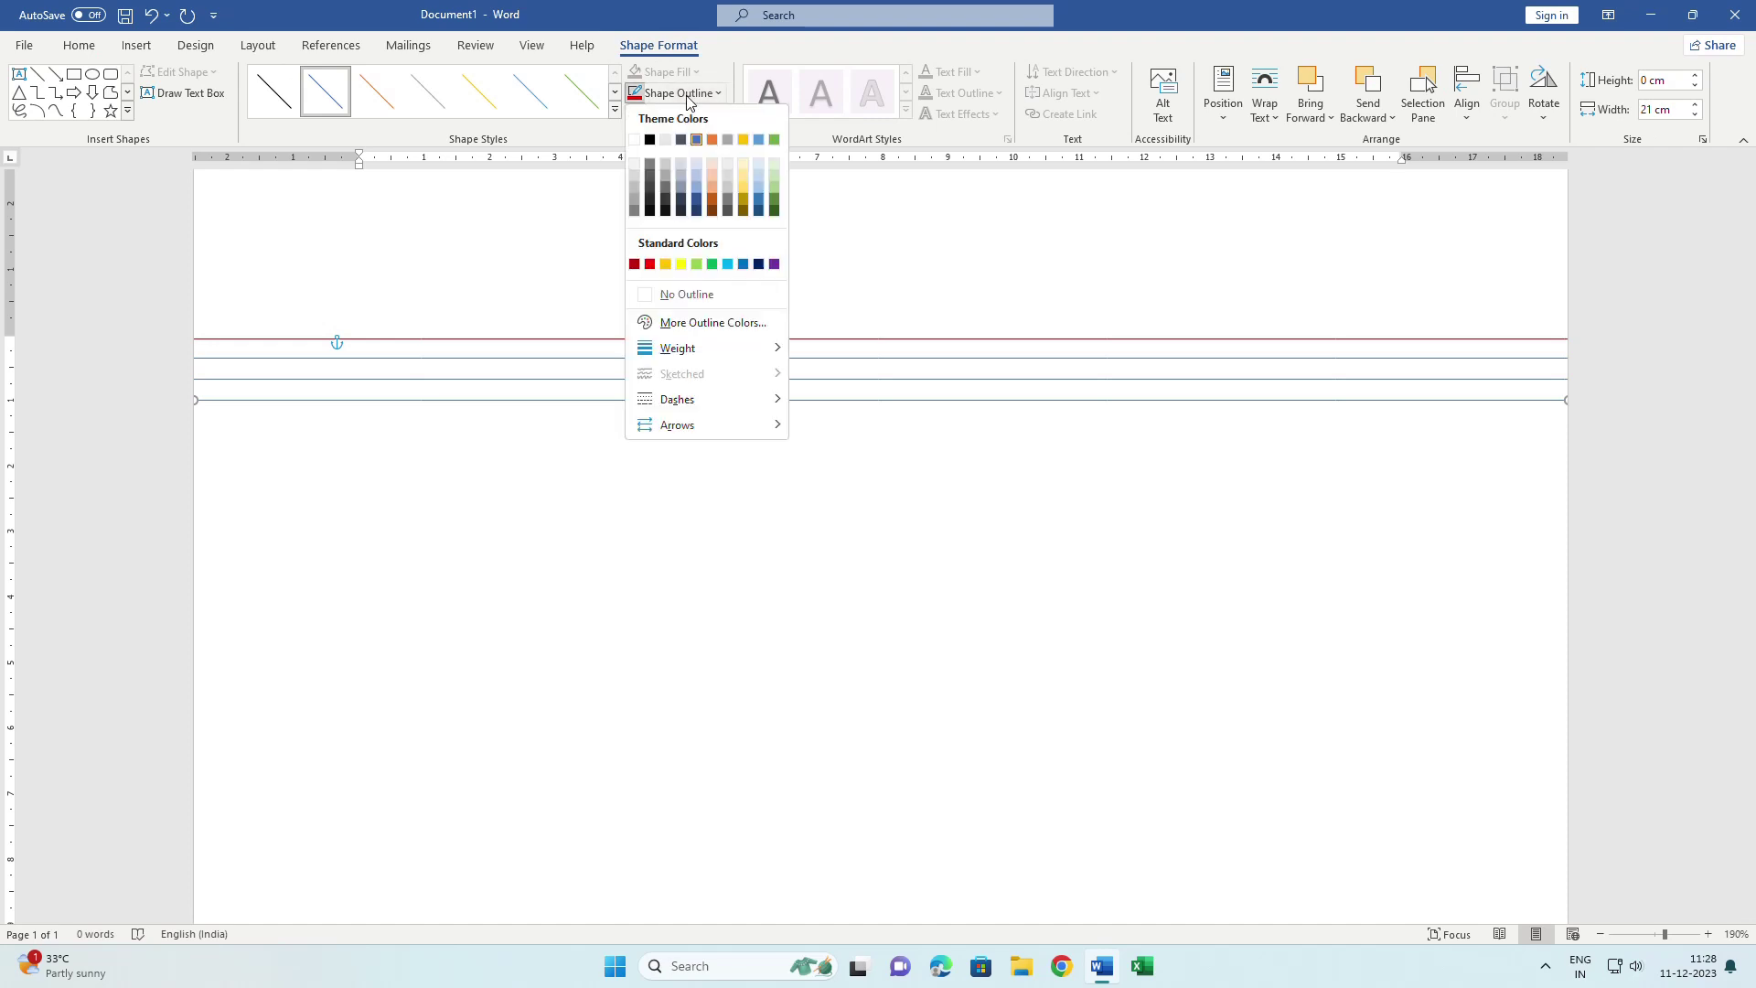
click(655, 271)
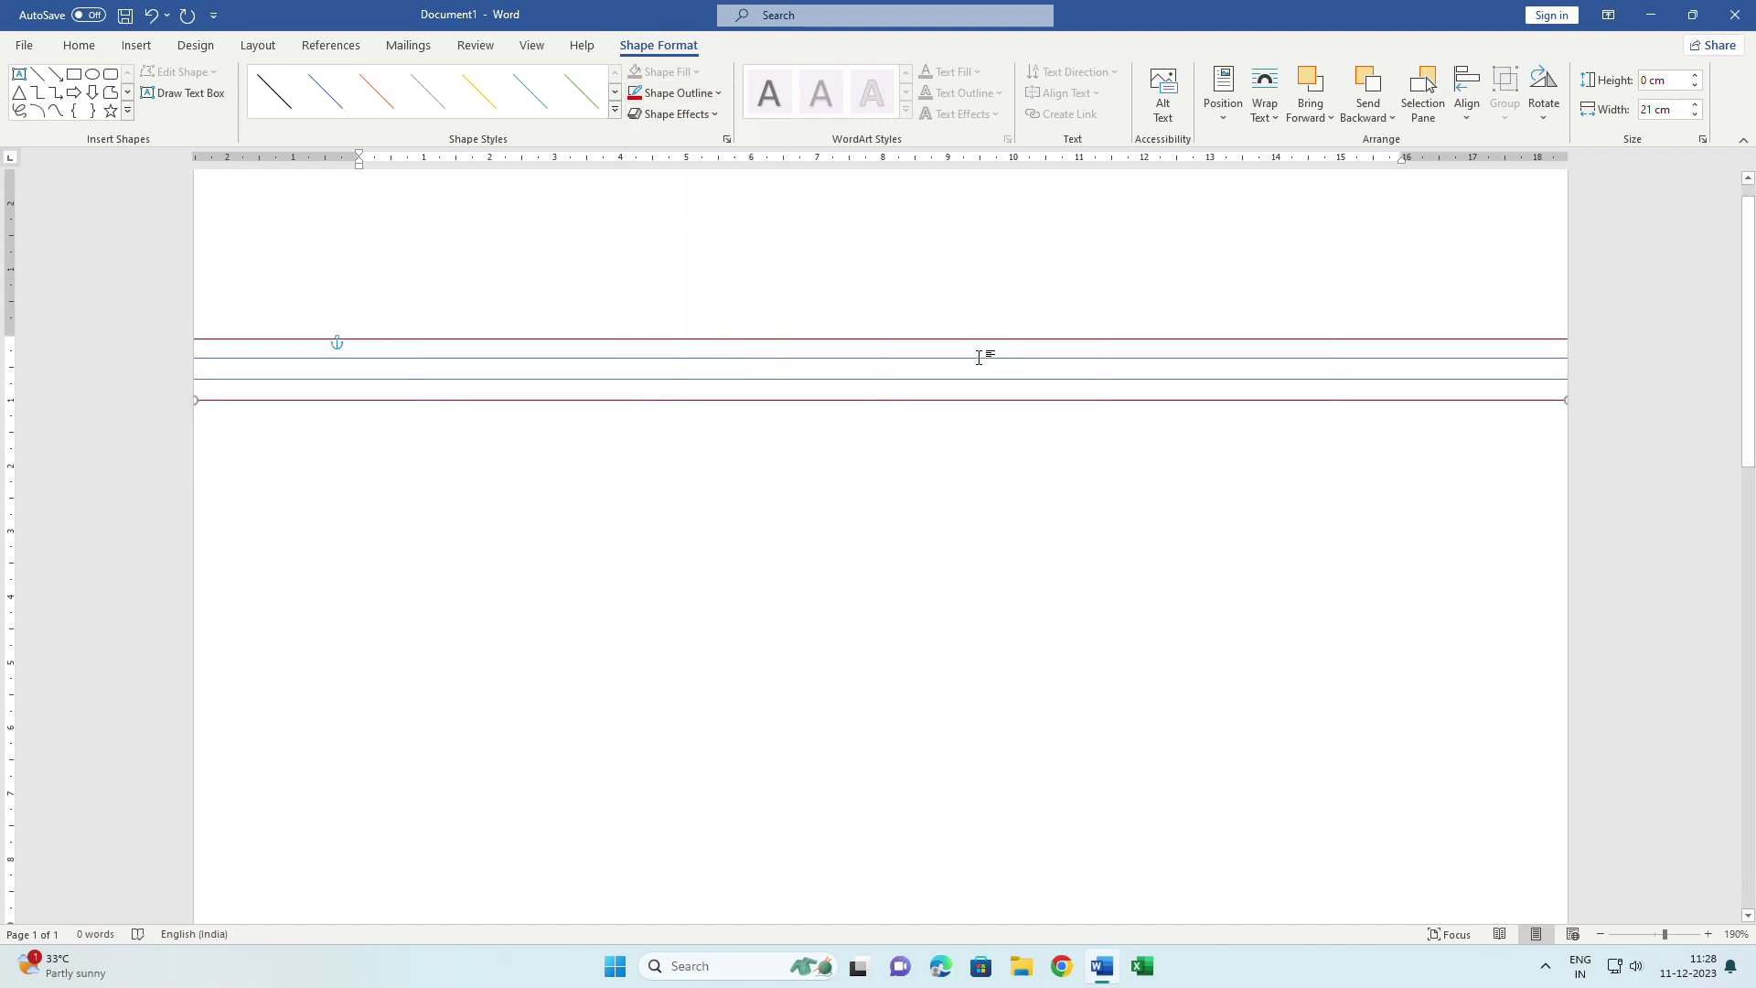
Give the two middle lines a black outline
click(978, 358)
click(677, 93)
click(653, 142)
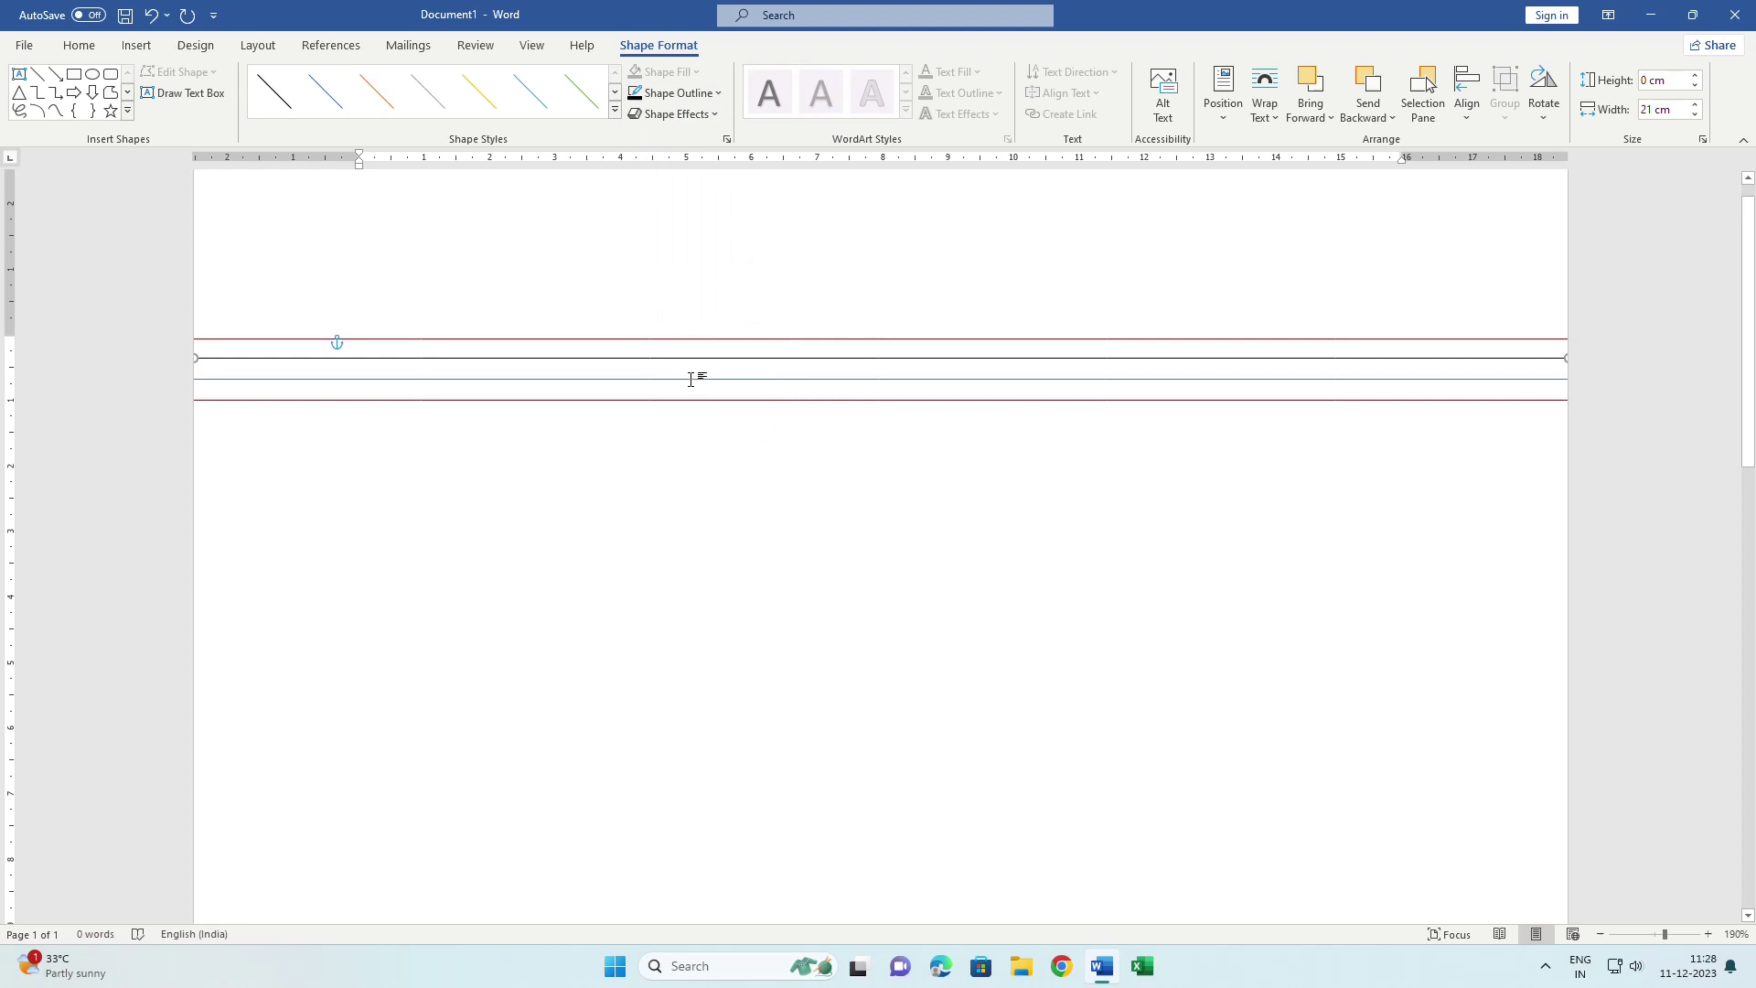
click(690, 378)
click(681, 94)
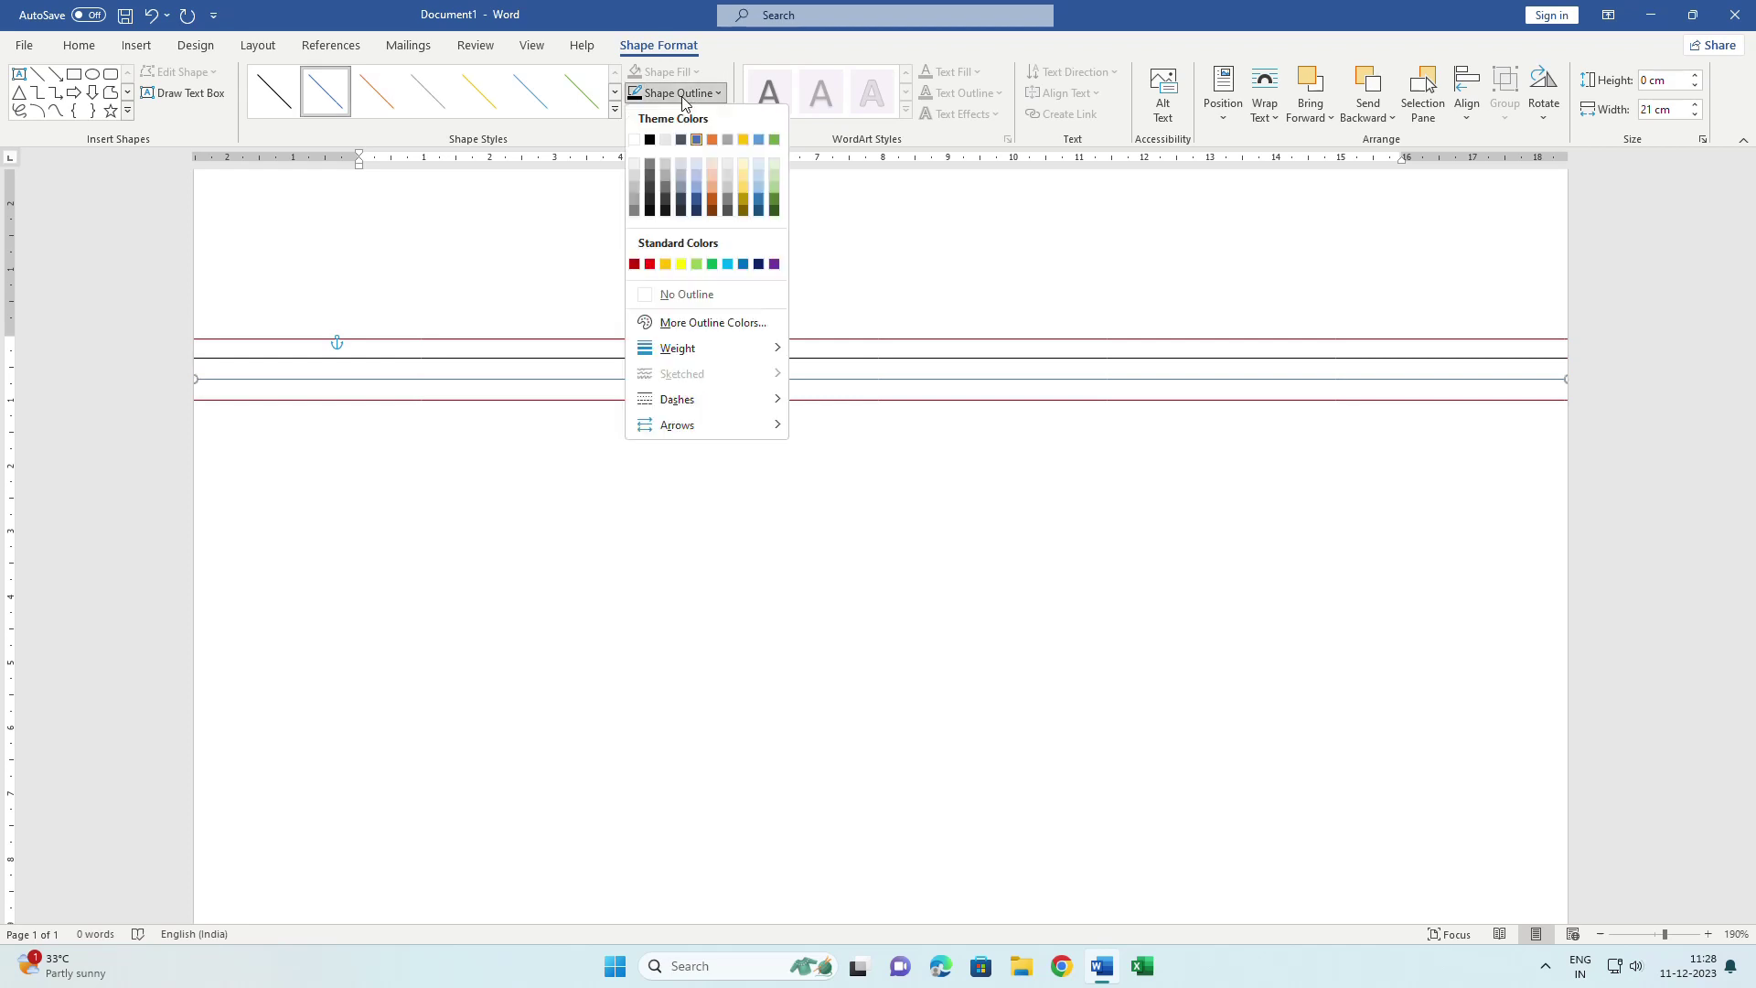
click(653, 141)
click(788, 644)
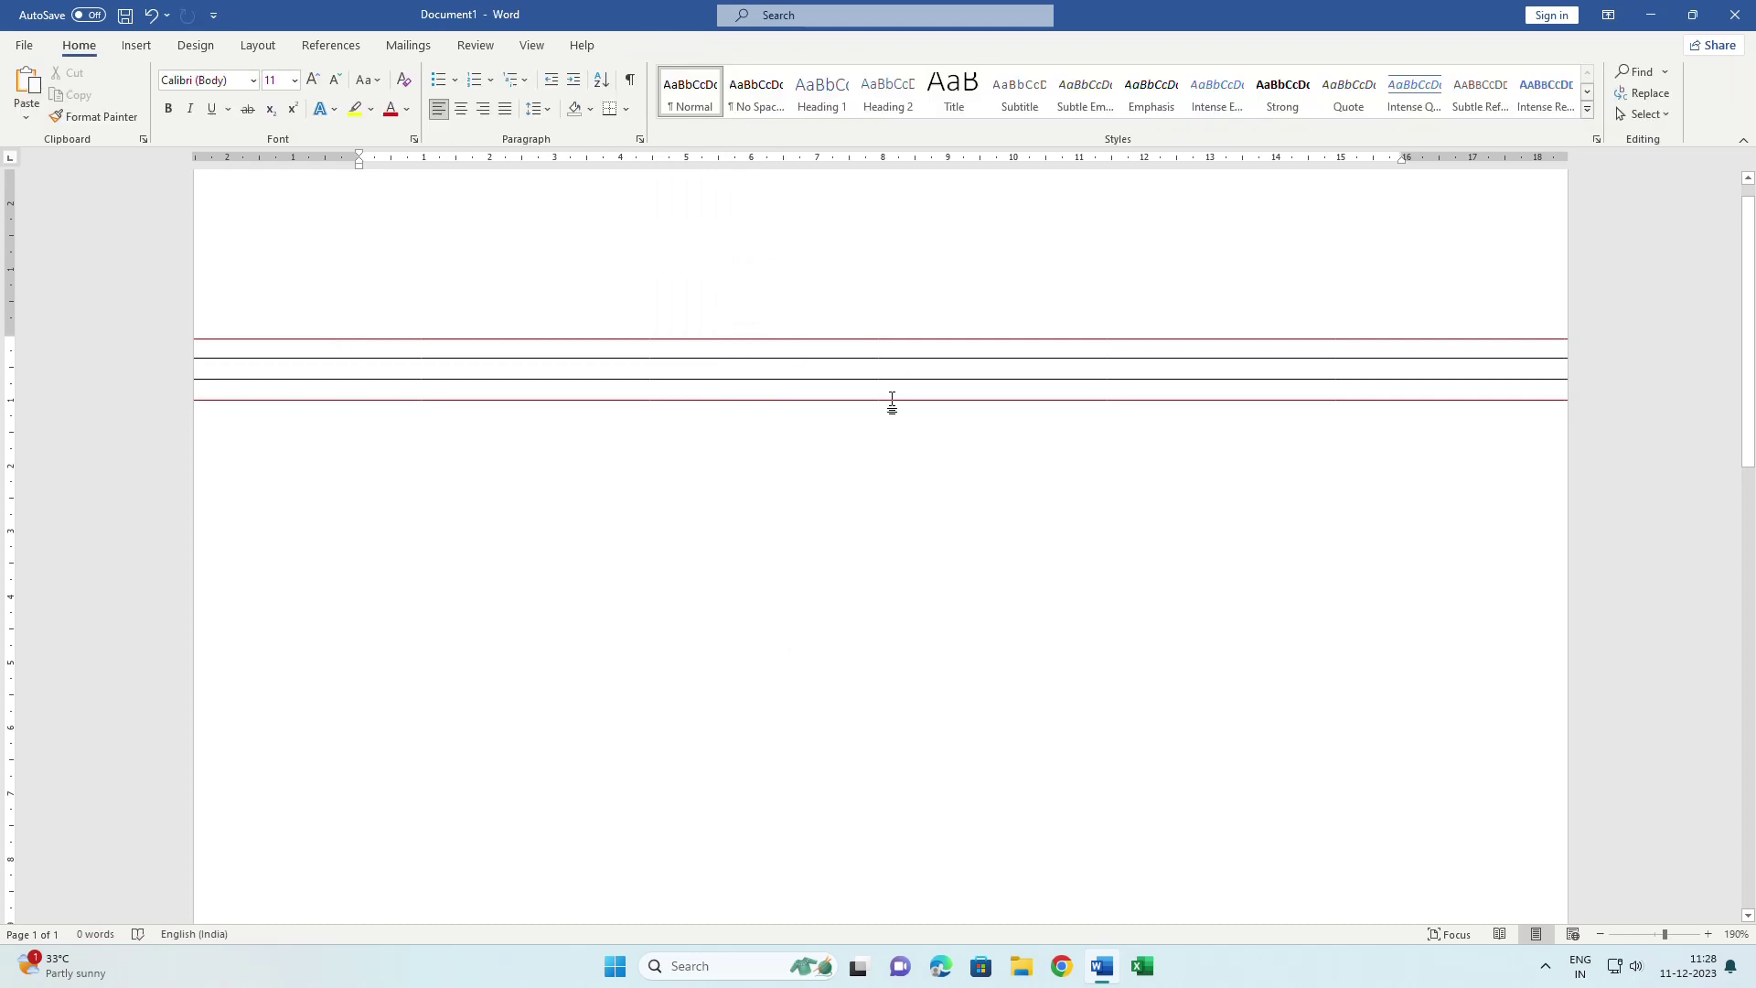
Select all four ruled lines together
scroll(891, 403, up, 1)
scroll(892, 402, up, 1)
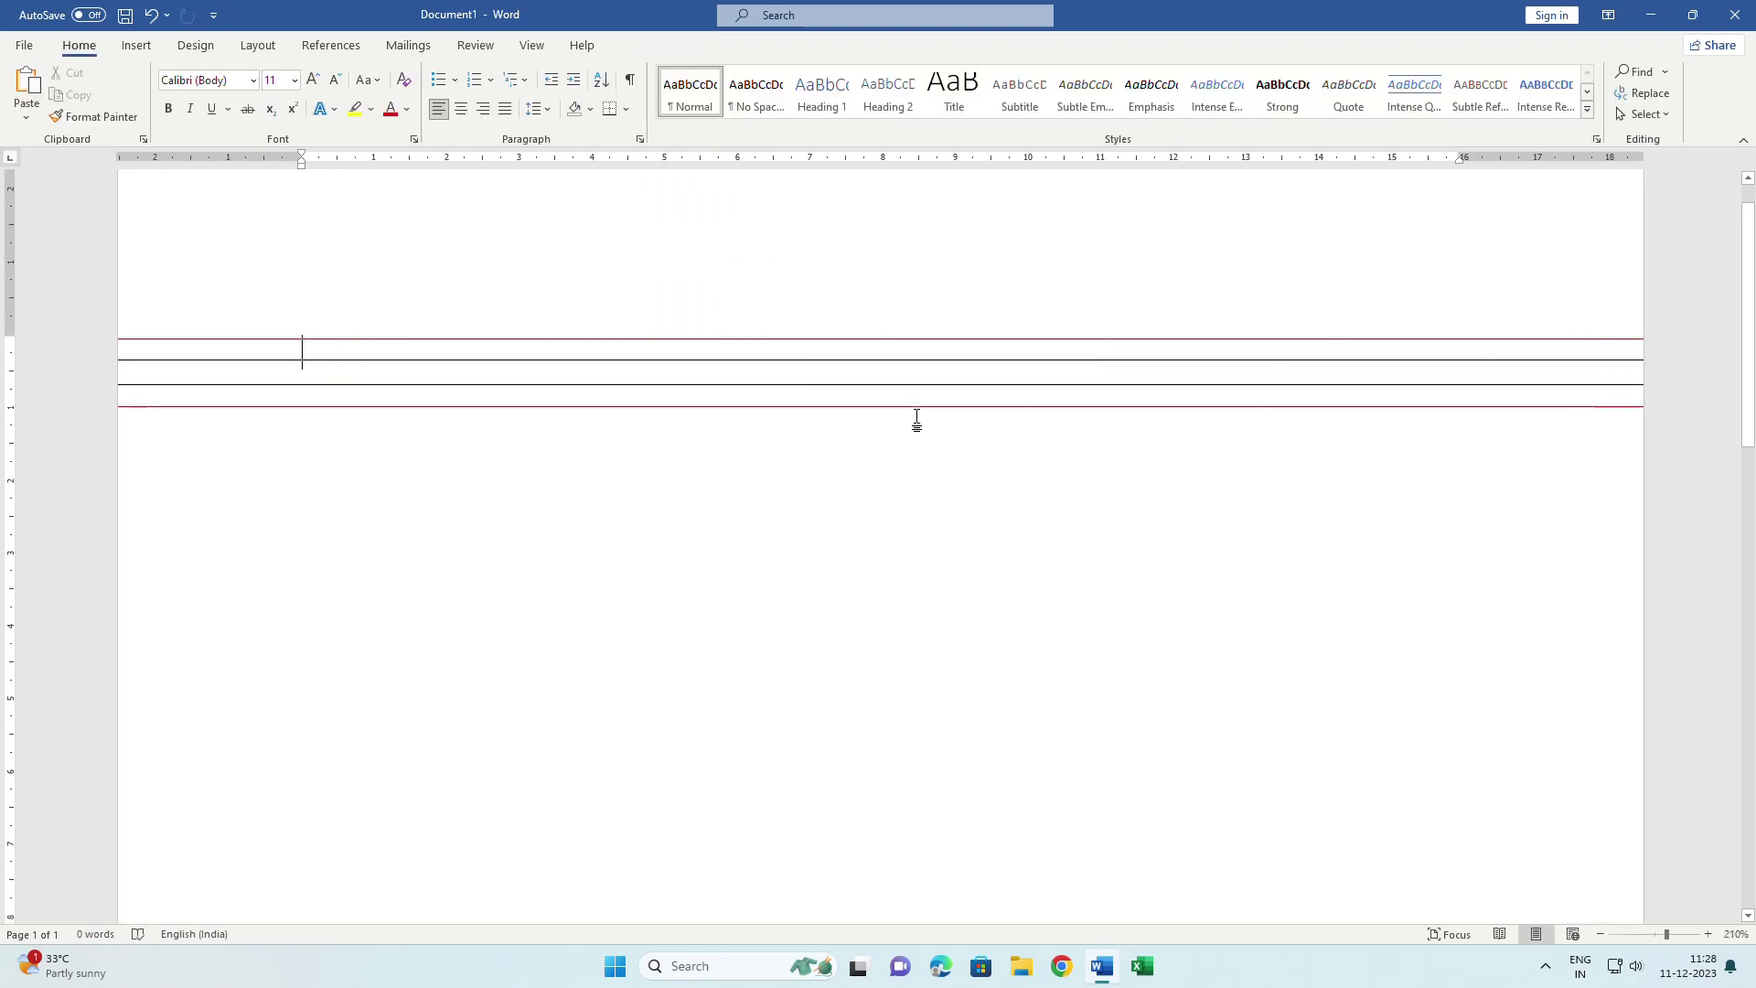
click(877, 340)
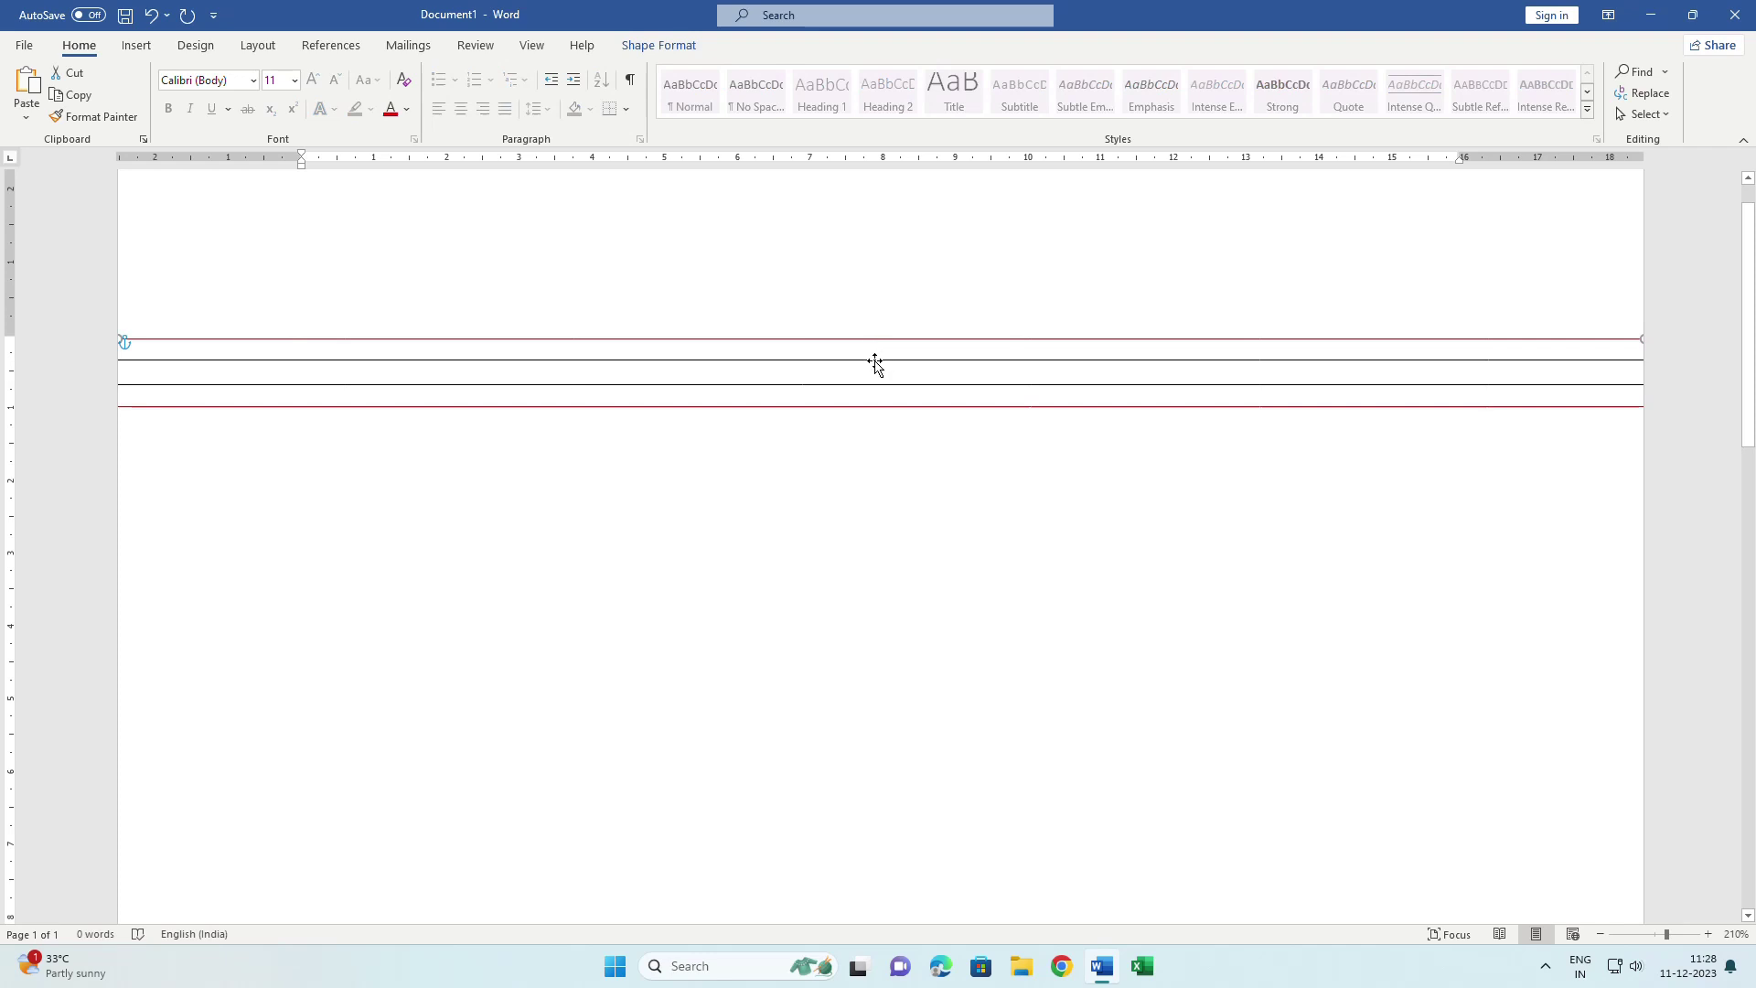
shift+click(875, 361)
shift+click(871, 385)
shift+click(870, 407)
Group the four lines, copy the set below, and group both sets together
right_click(870, 362)
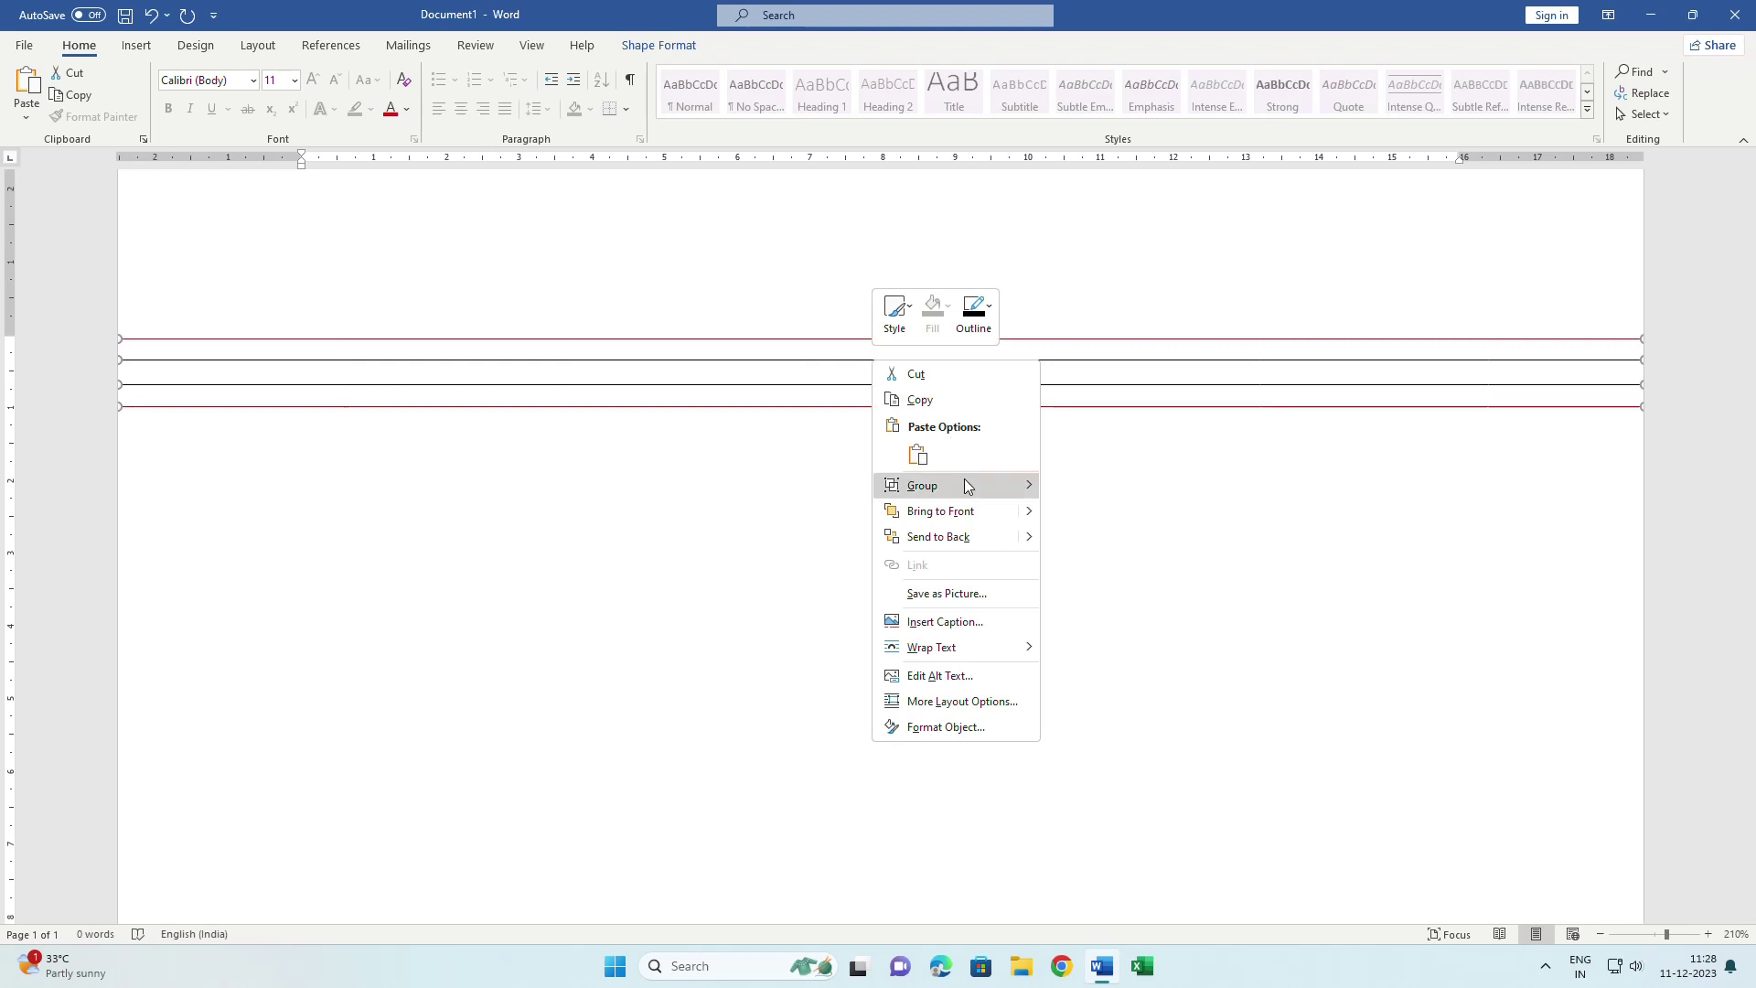
mouse_move(922, 484)
click(1114, 494)
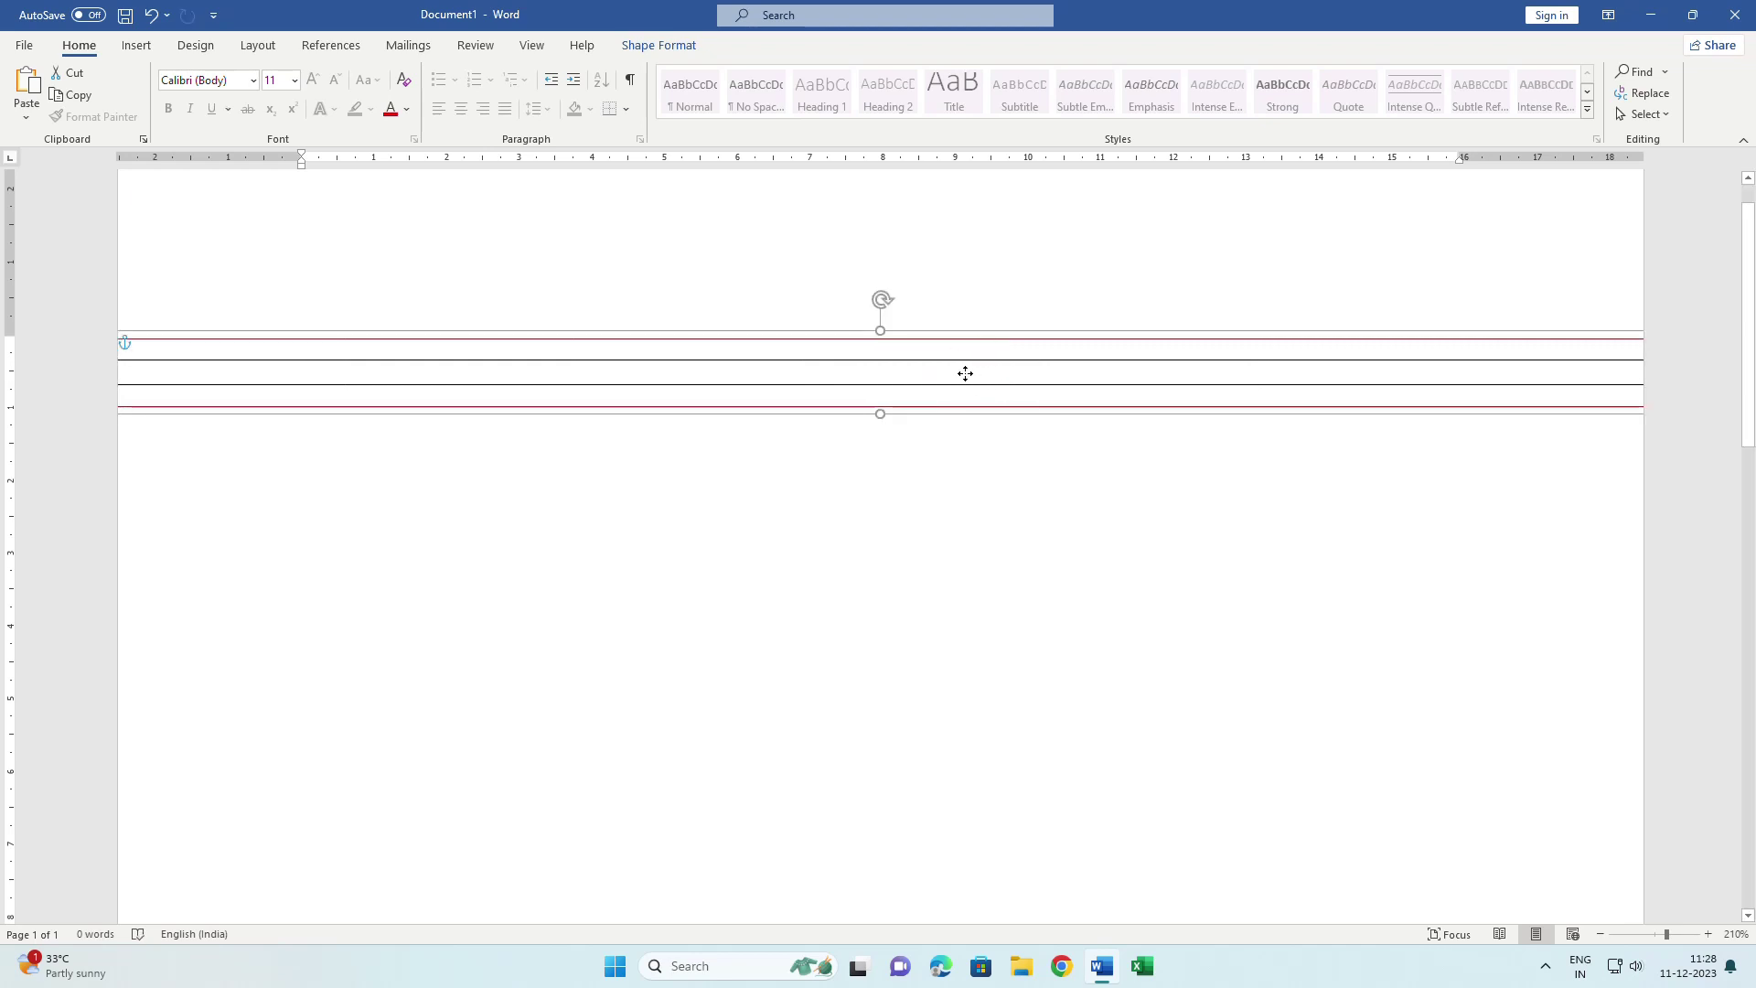
drag(965, 367, 965, 341)
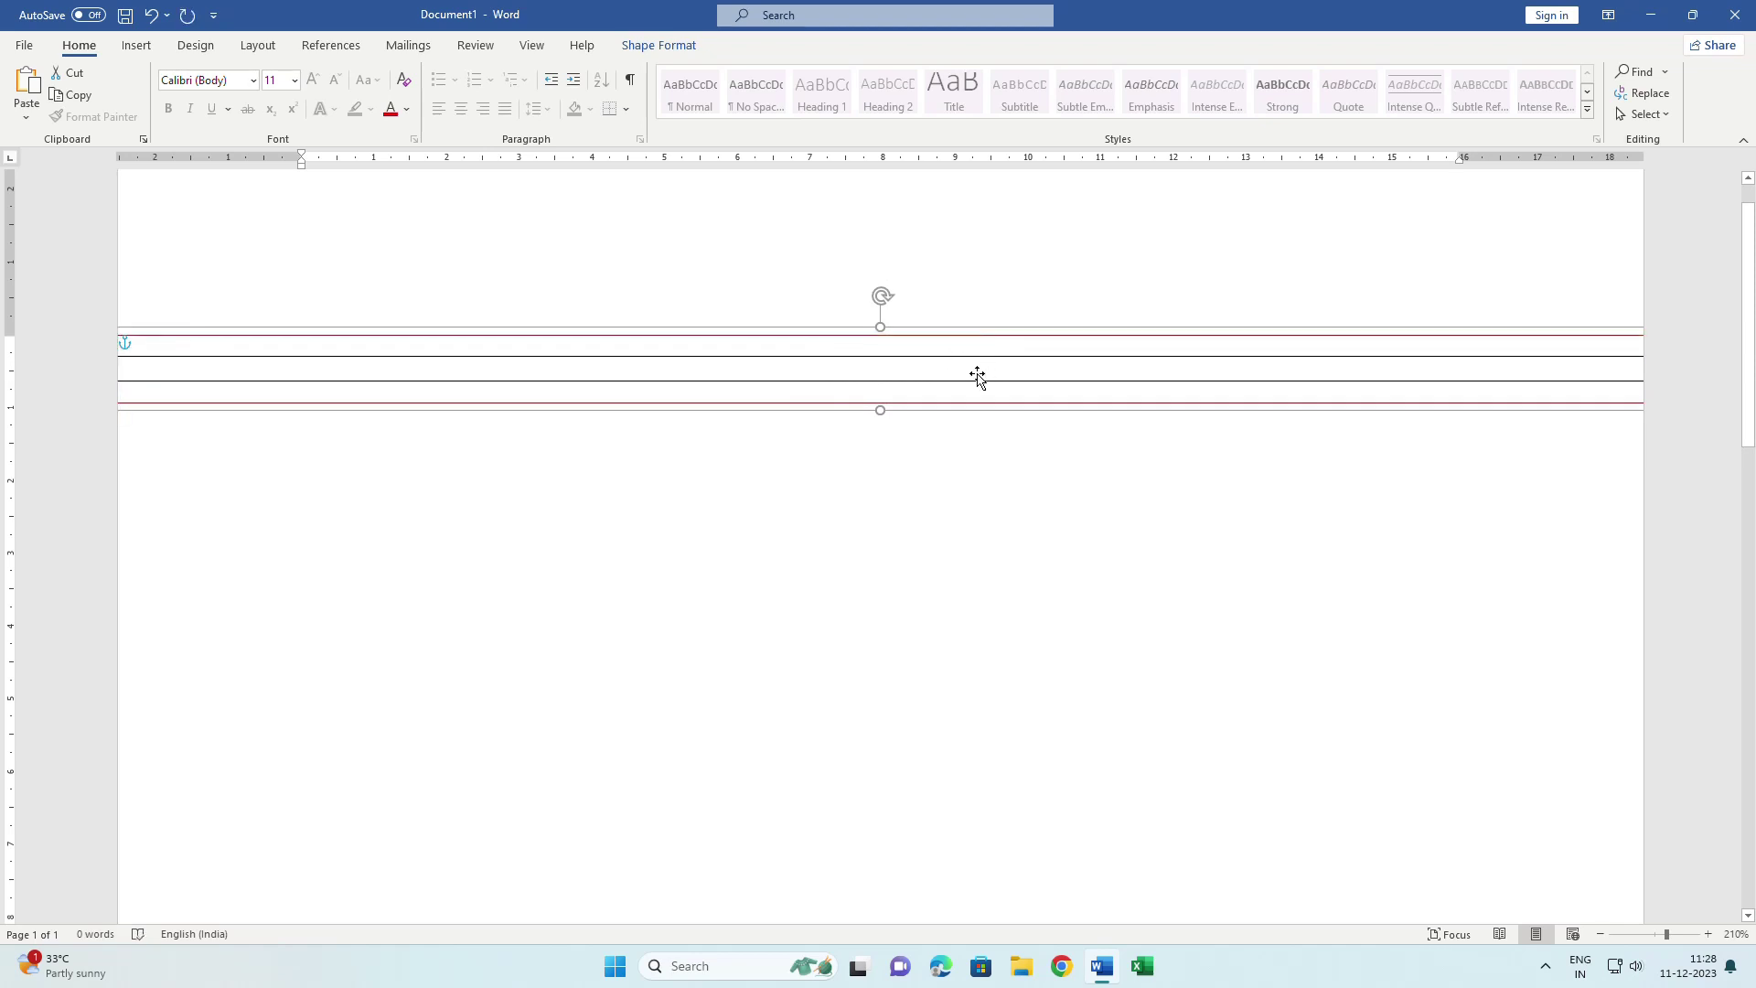
drag(976, 377, 975, 468)
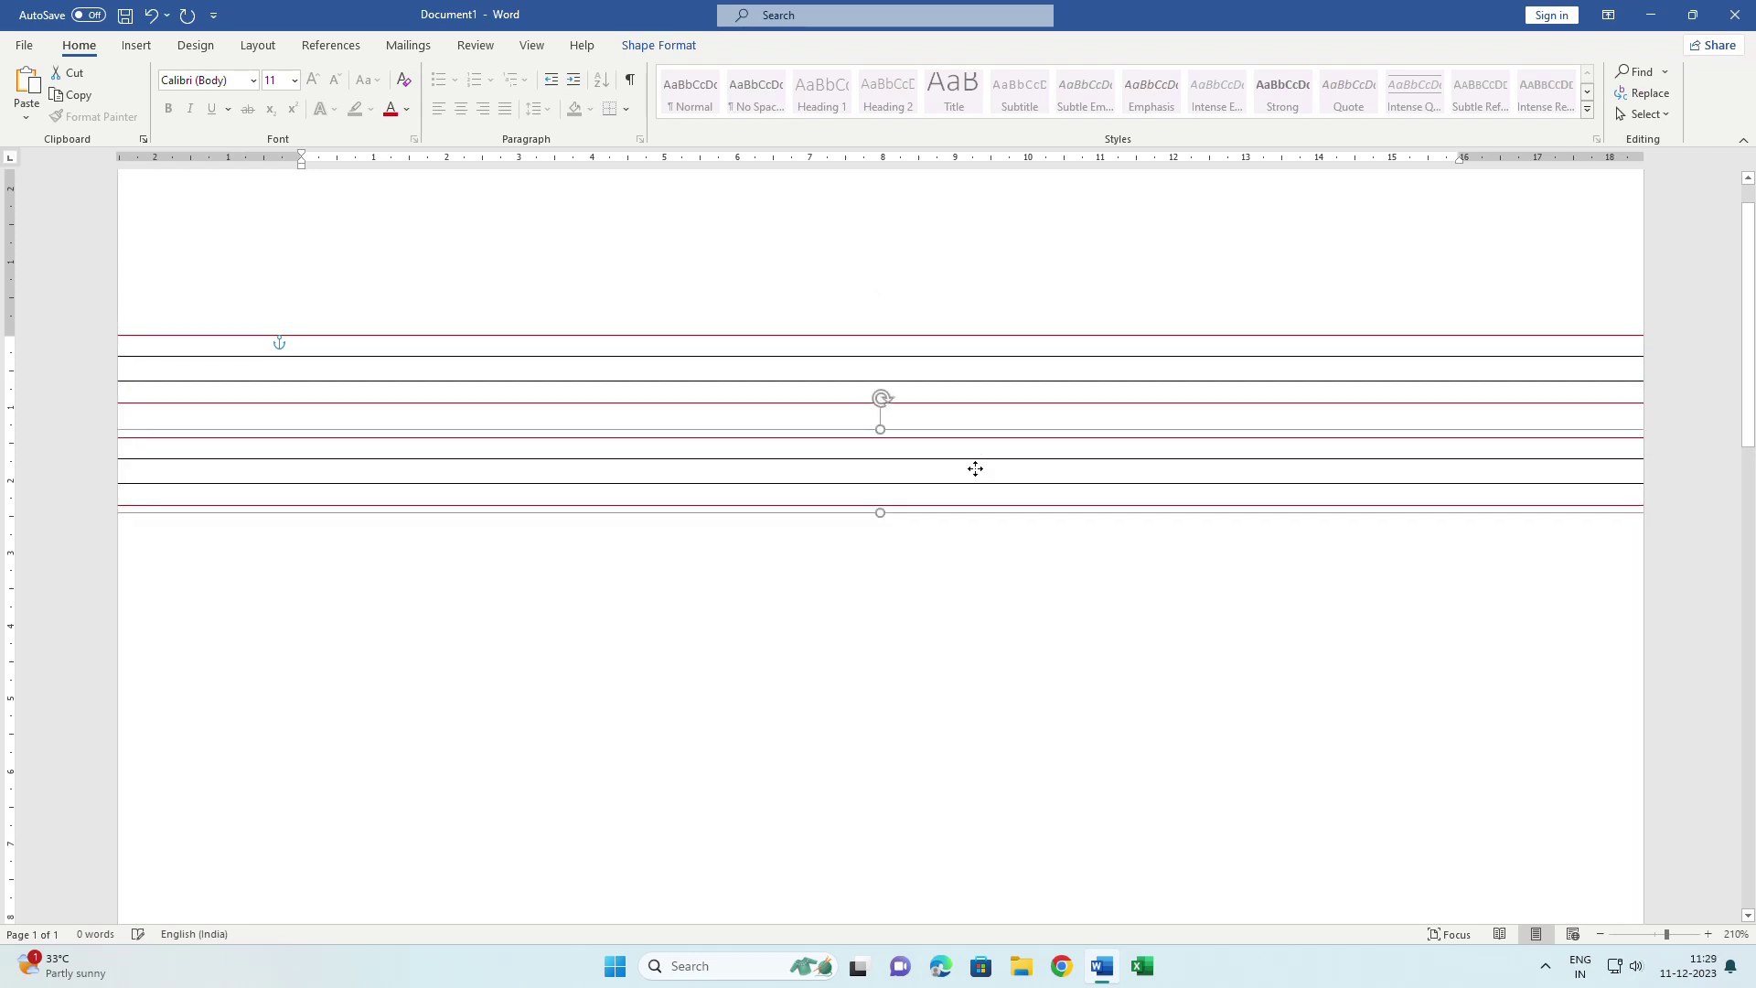
click(958, 380)
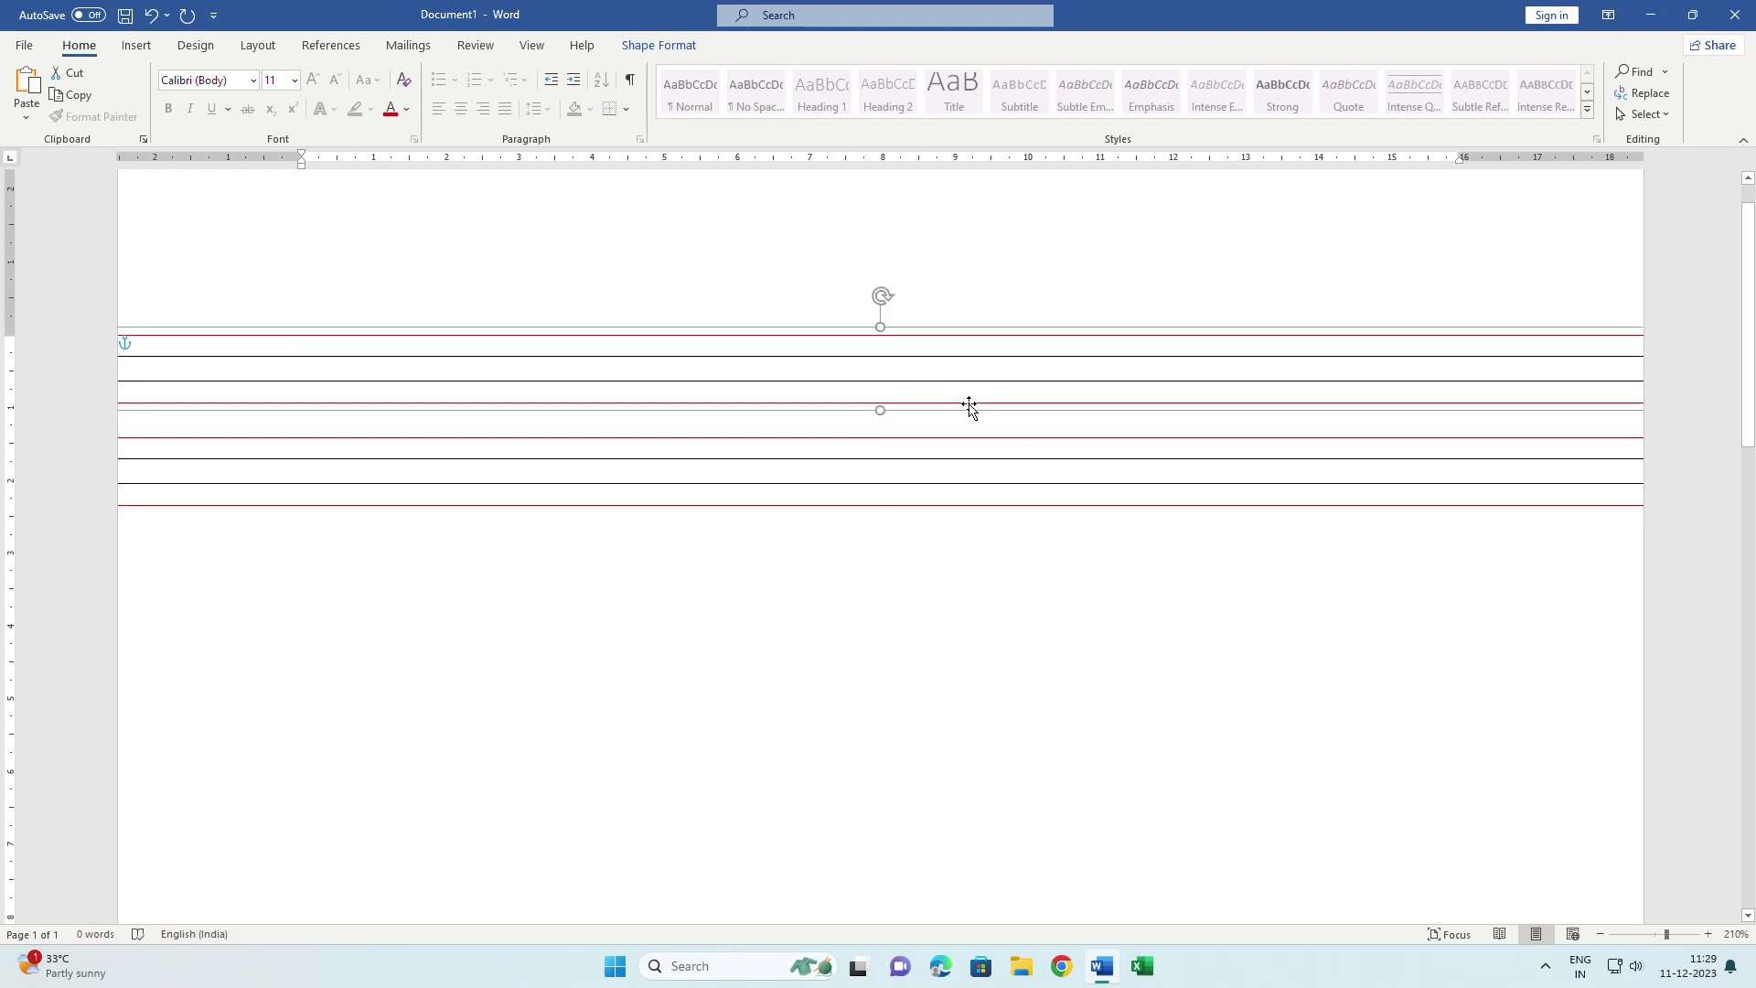
shift+click(971, 464)
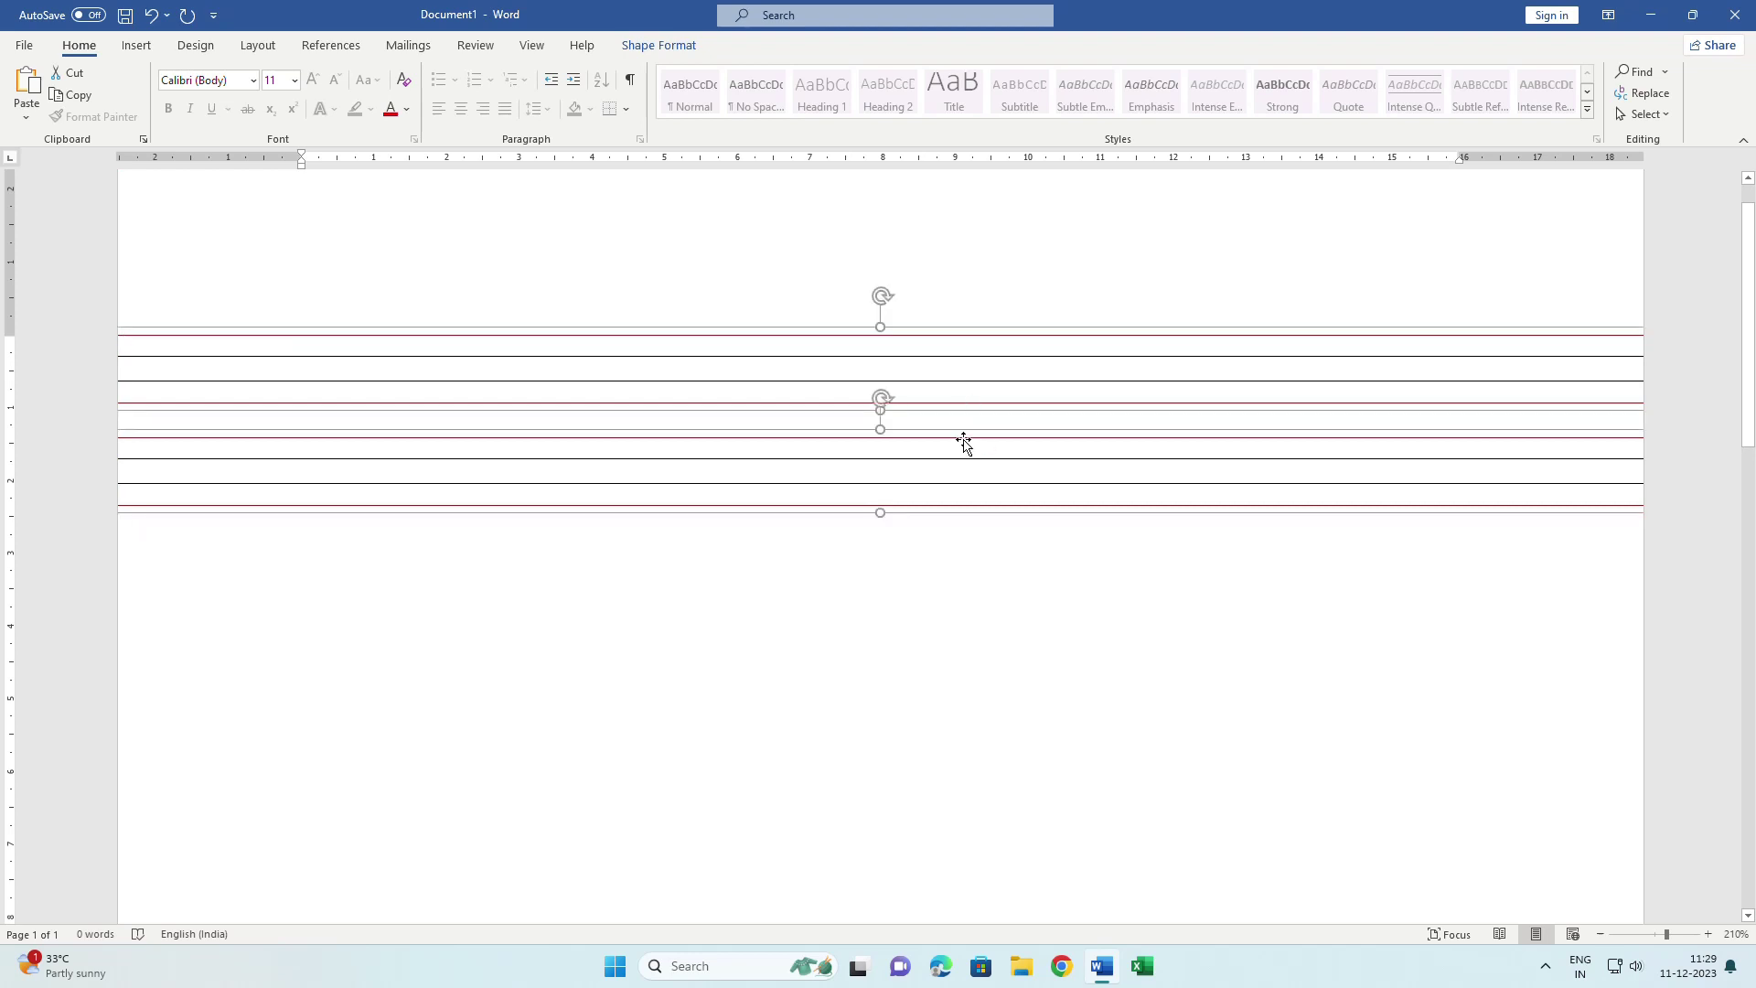
right_click(933, 385)
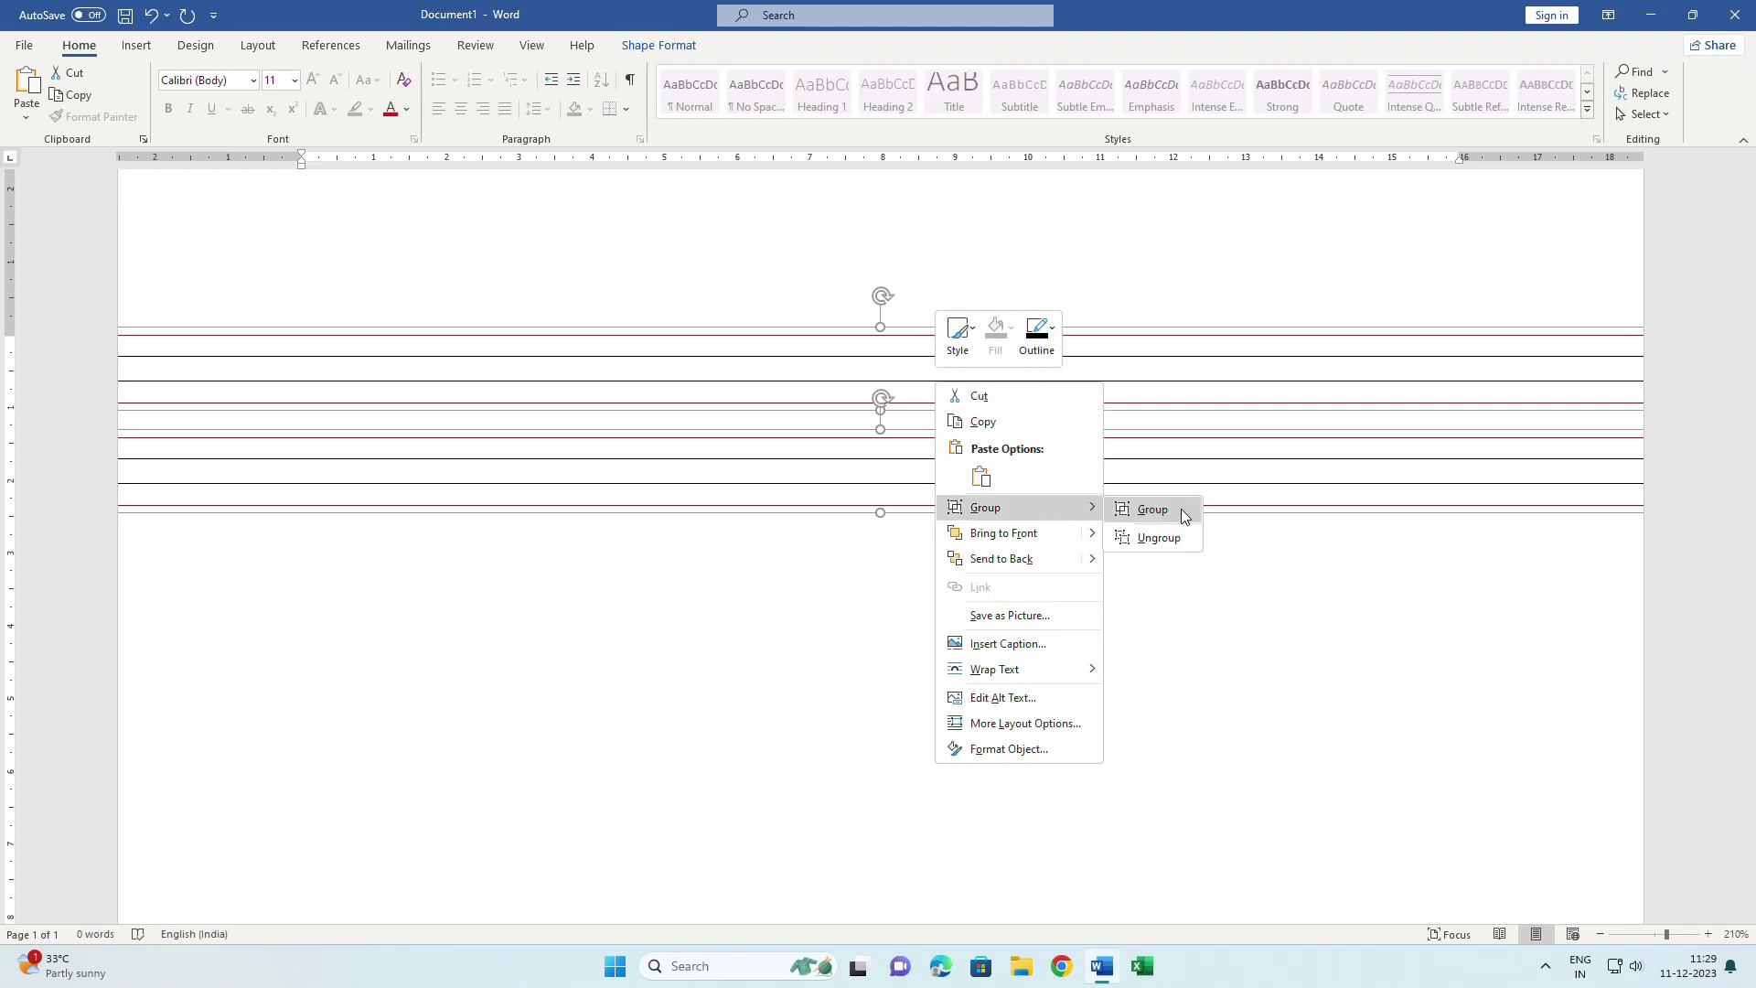
click(1181, 508)
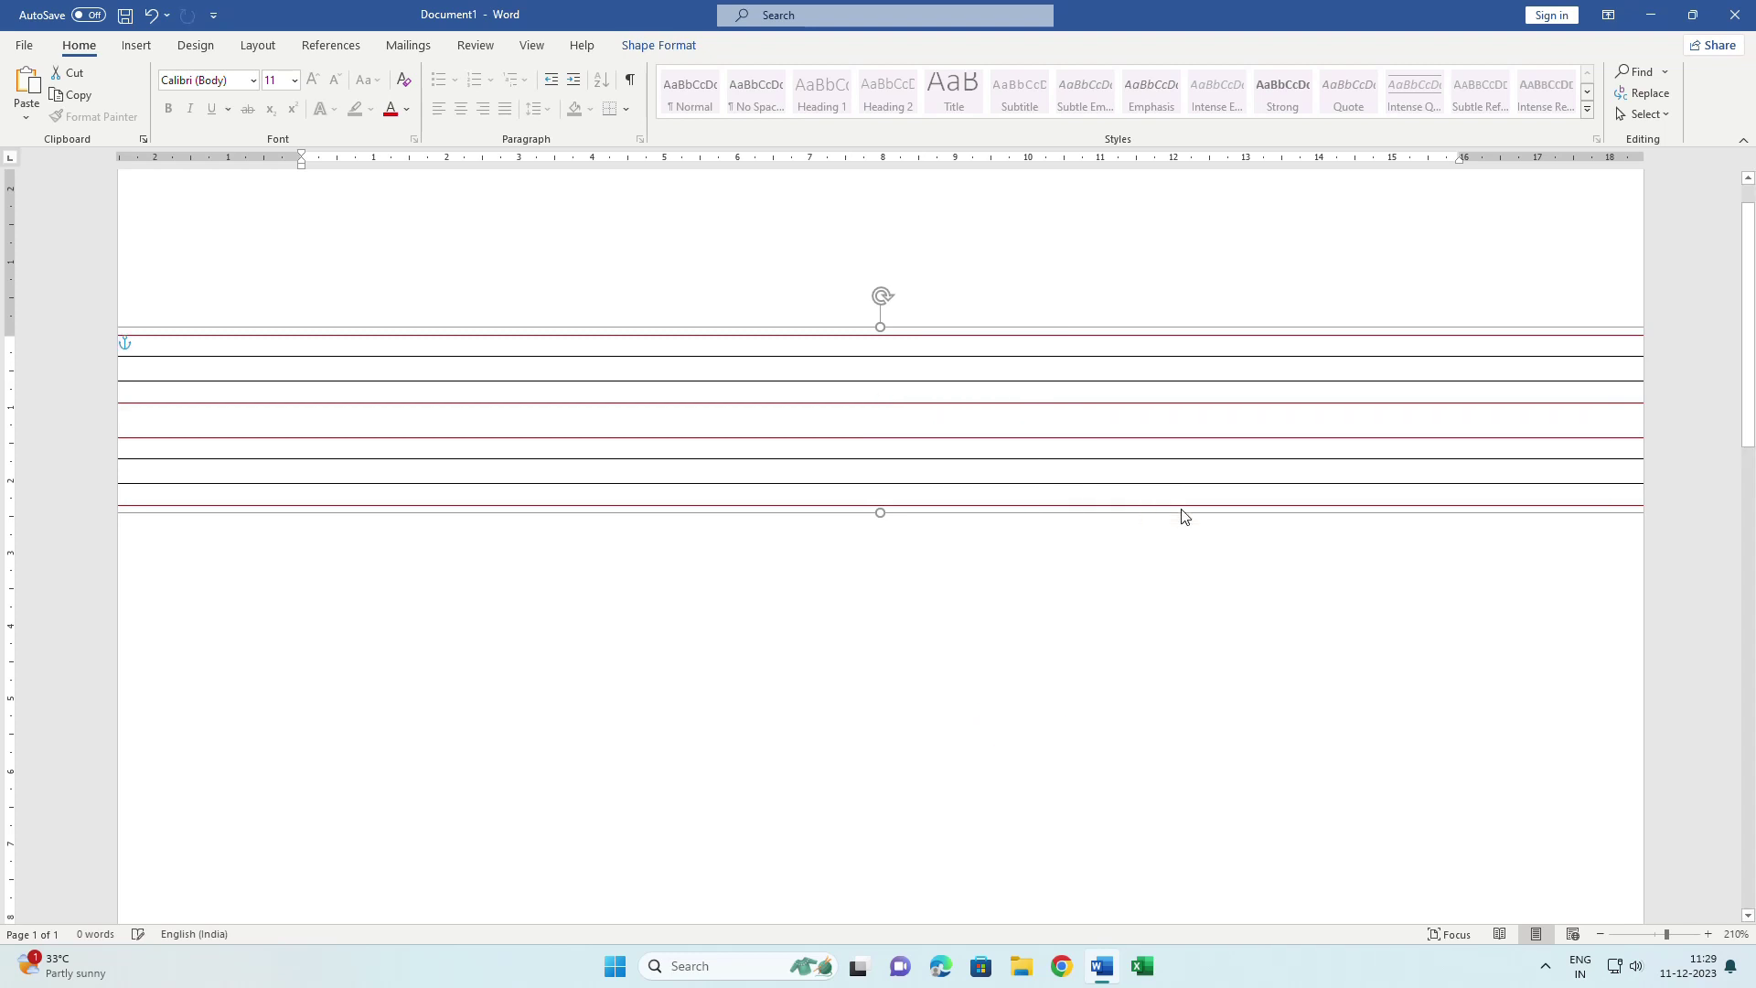
Copy the grouped ruled lines further down and group them with the upper set
click(1010, 444)
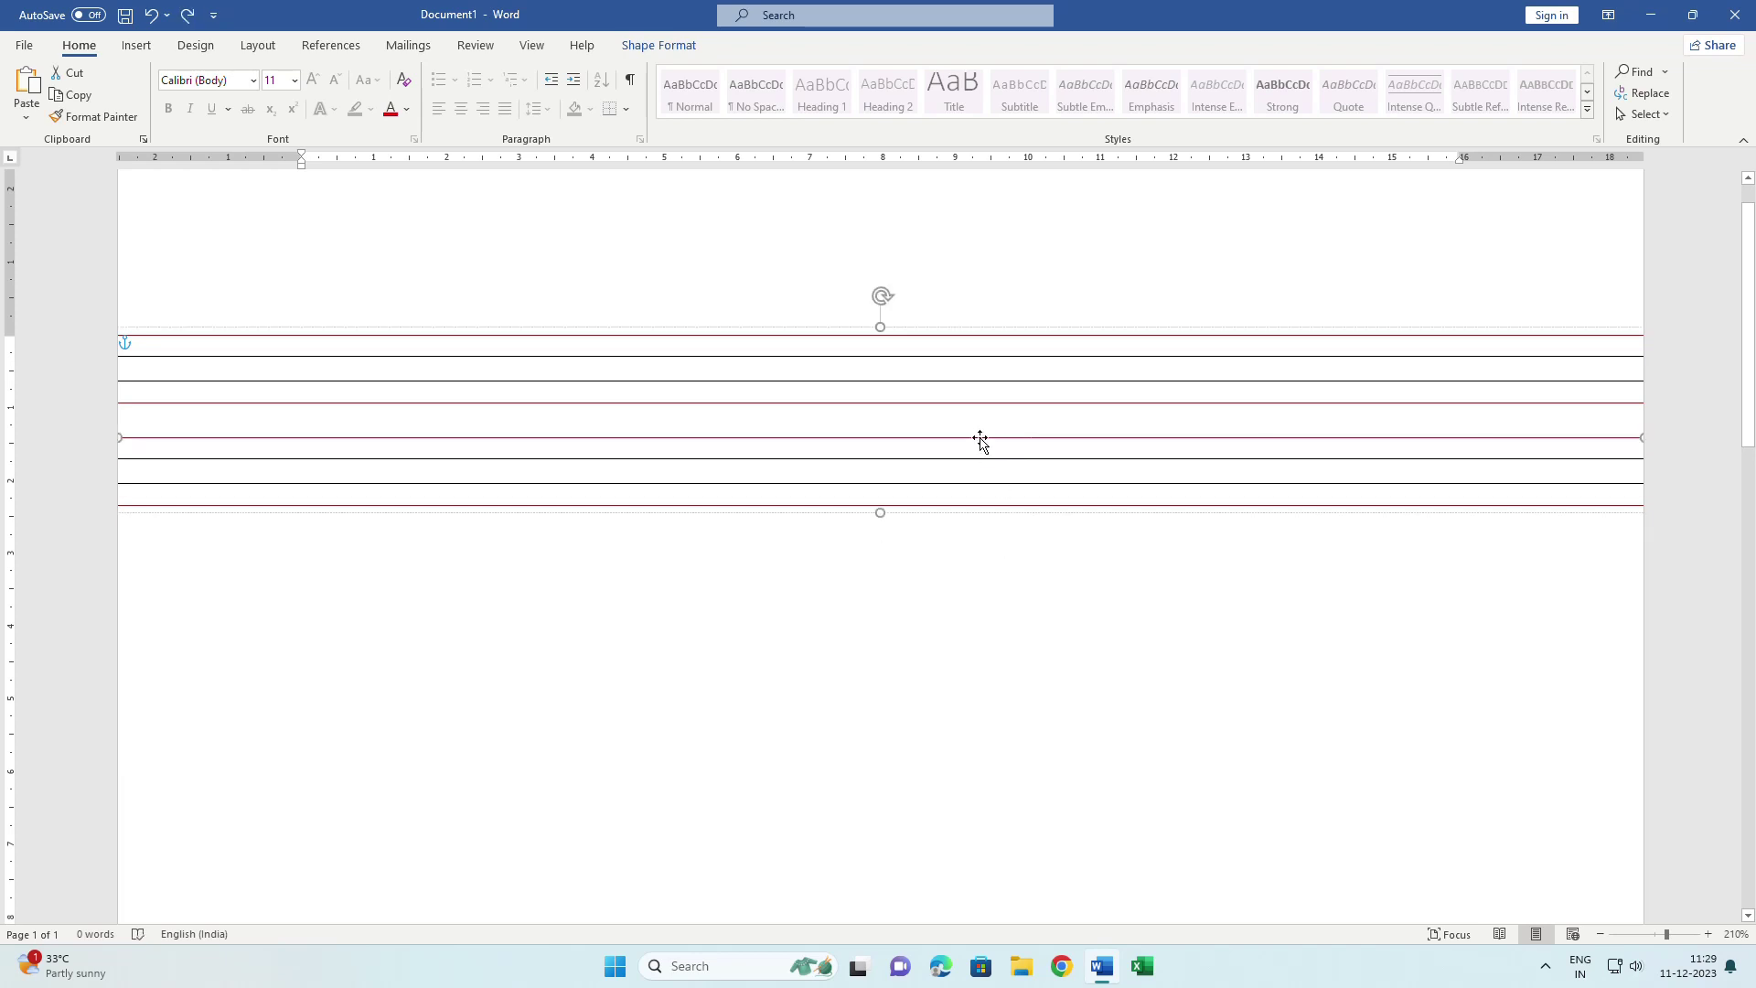
key(ctrl+z)
drag(969, 517, 980, 768)
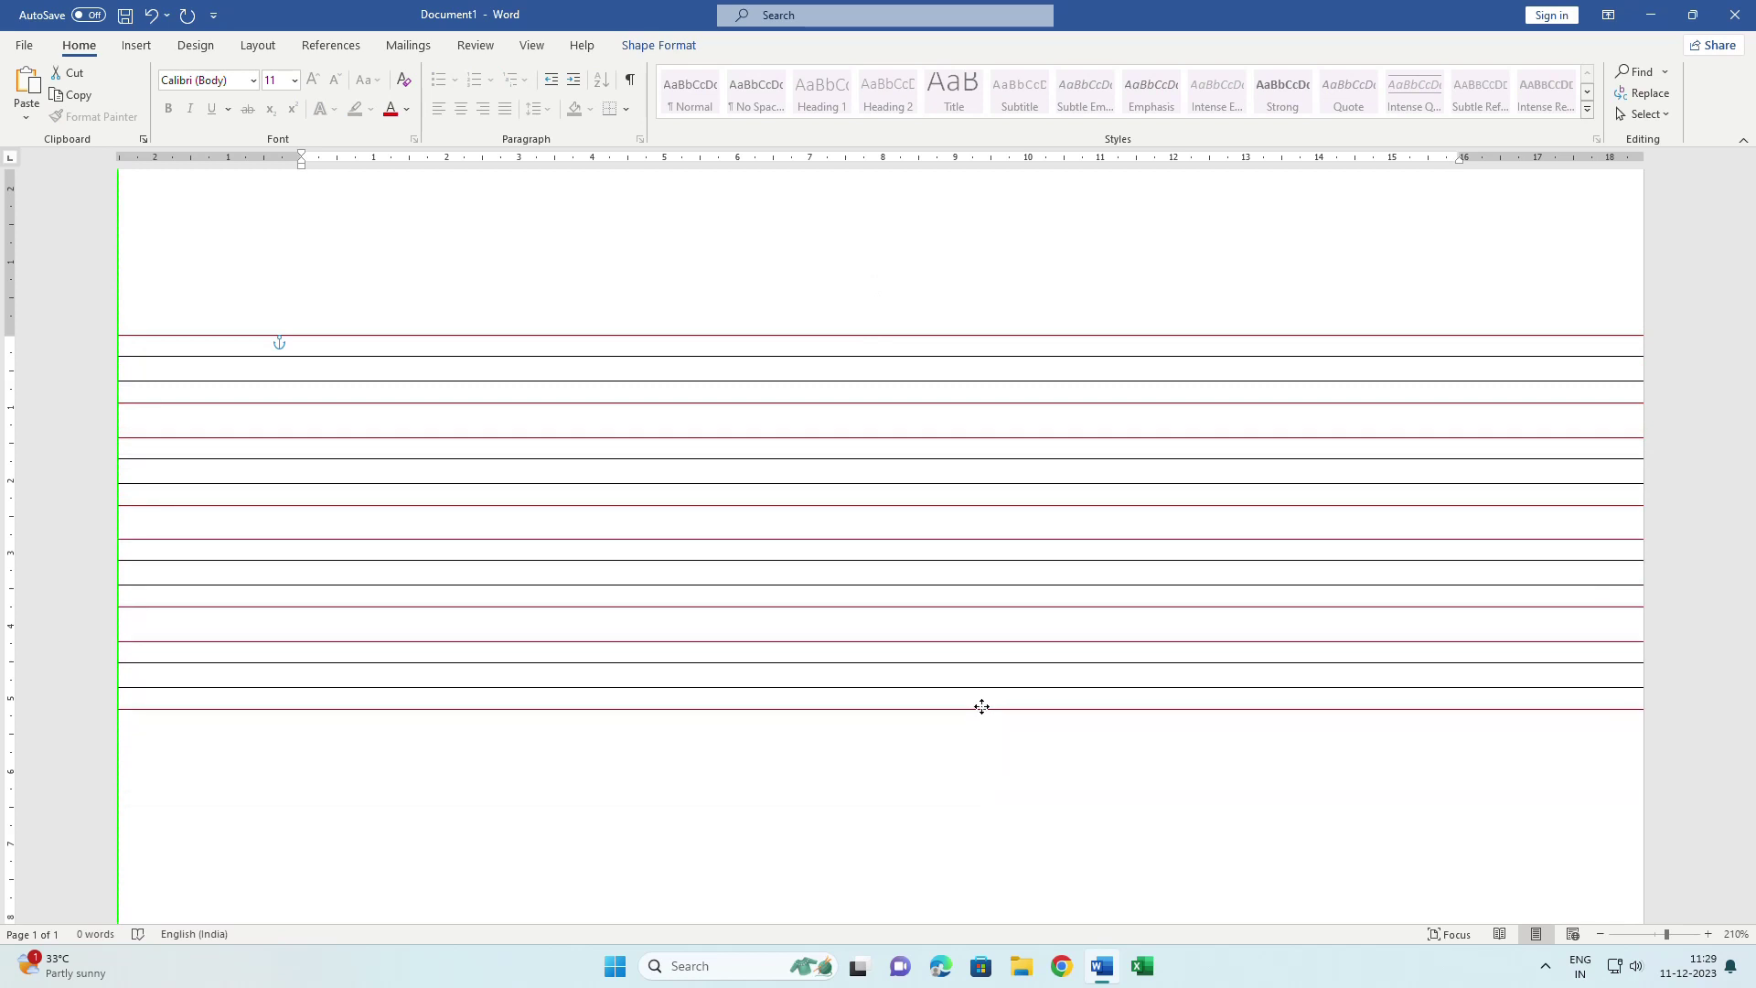
drag(979, 768, 979, 705)
click(1200, 846)
ctrl+scroll(1040, 417, down, 3)
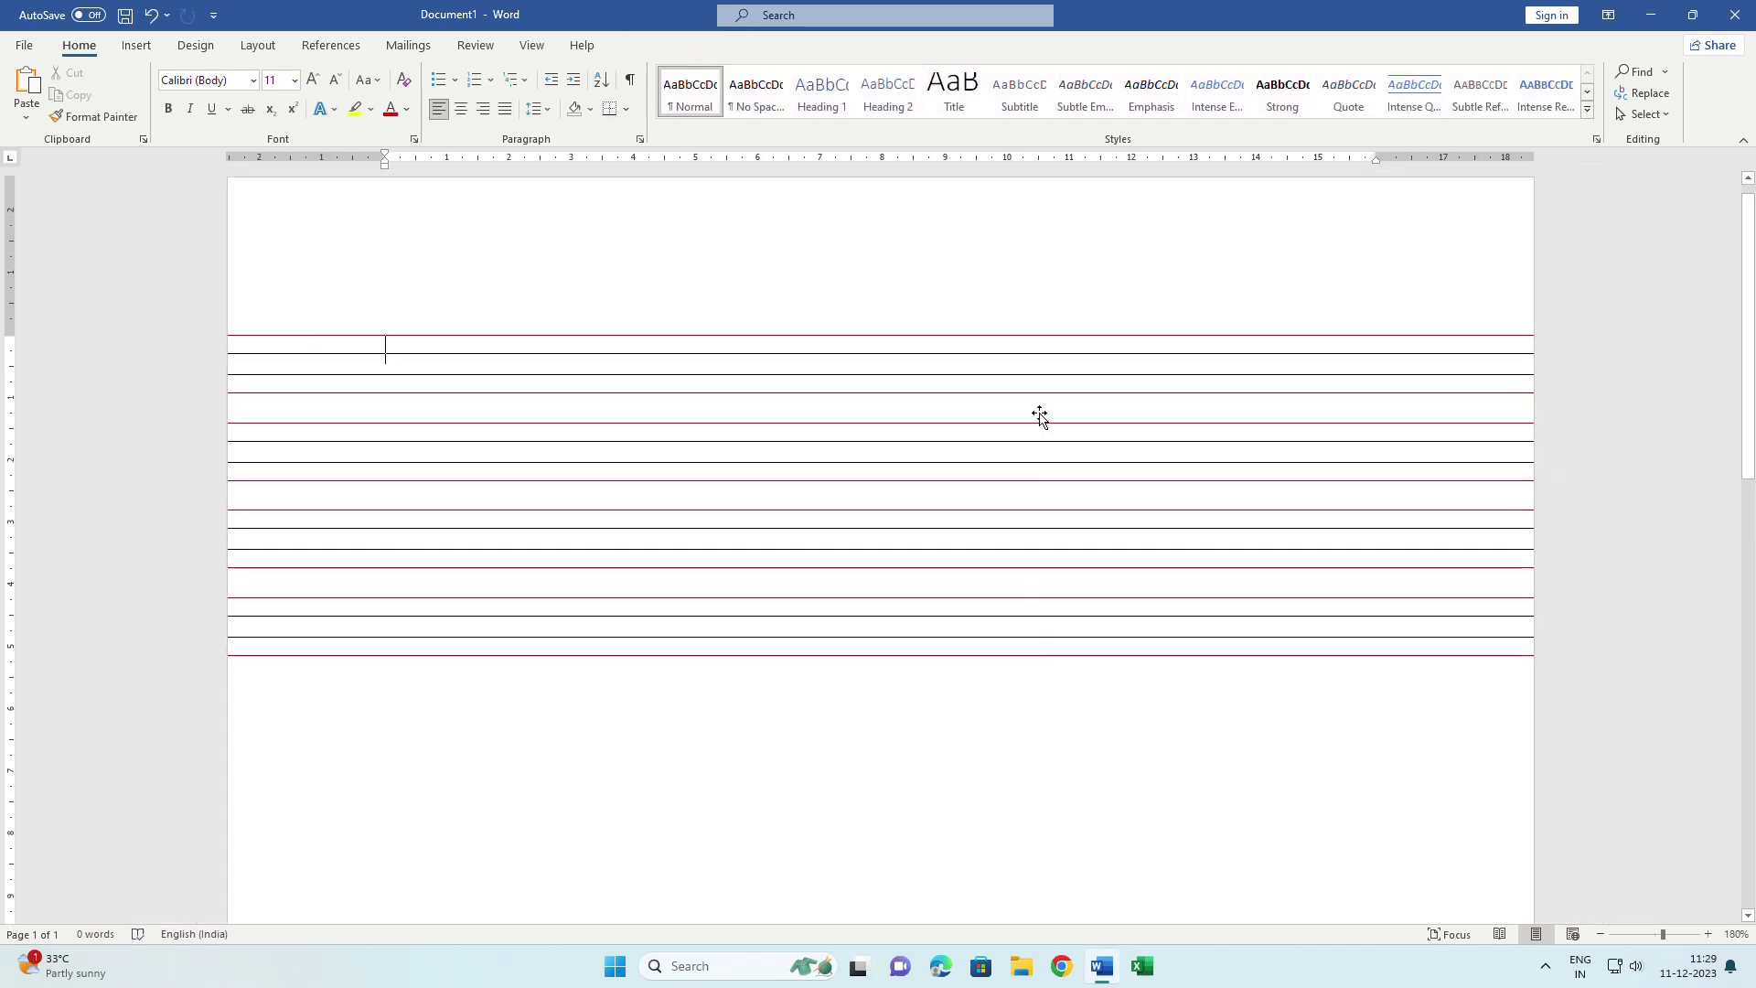
scroll(1052, 408, down, 2)
scroll(1063, 403, up, 2)
click(1055, 384)
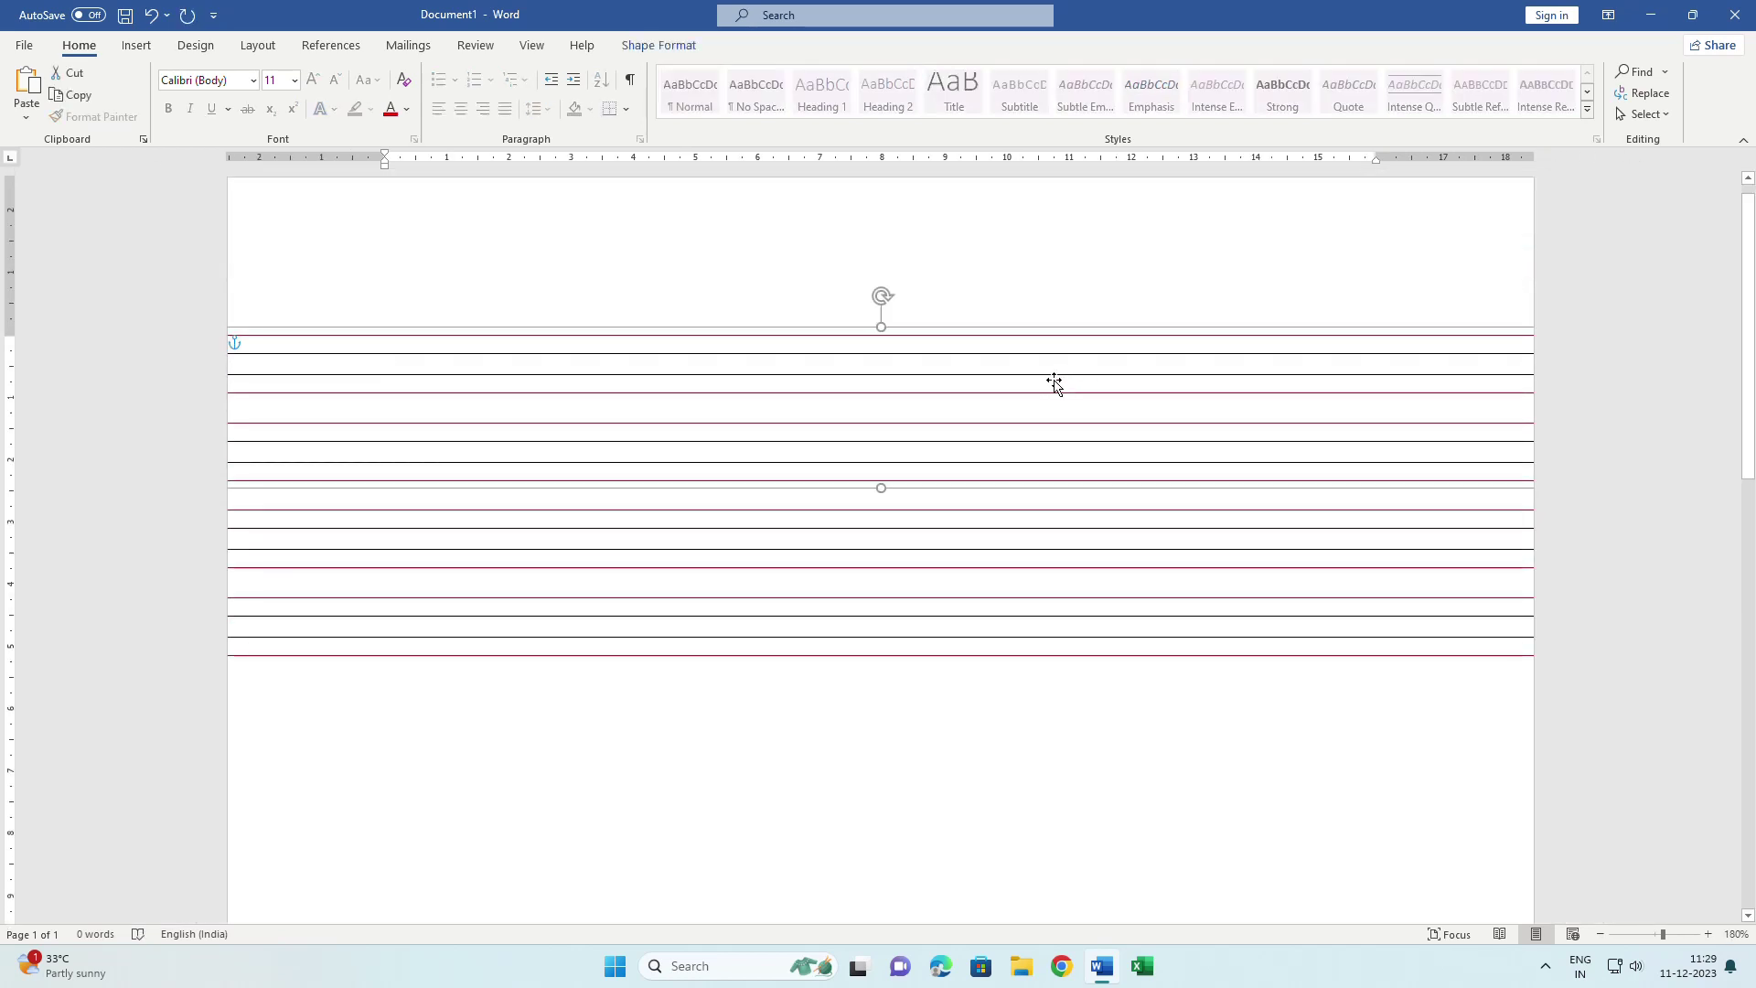
shift+click(1000, 558)
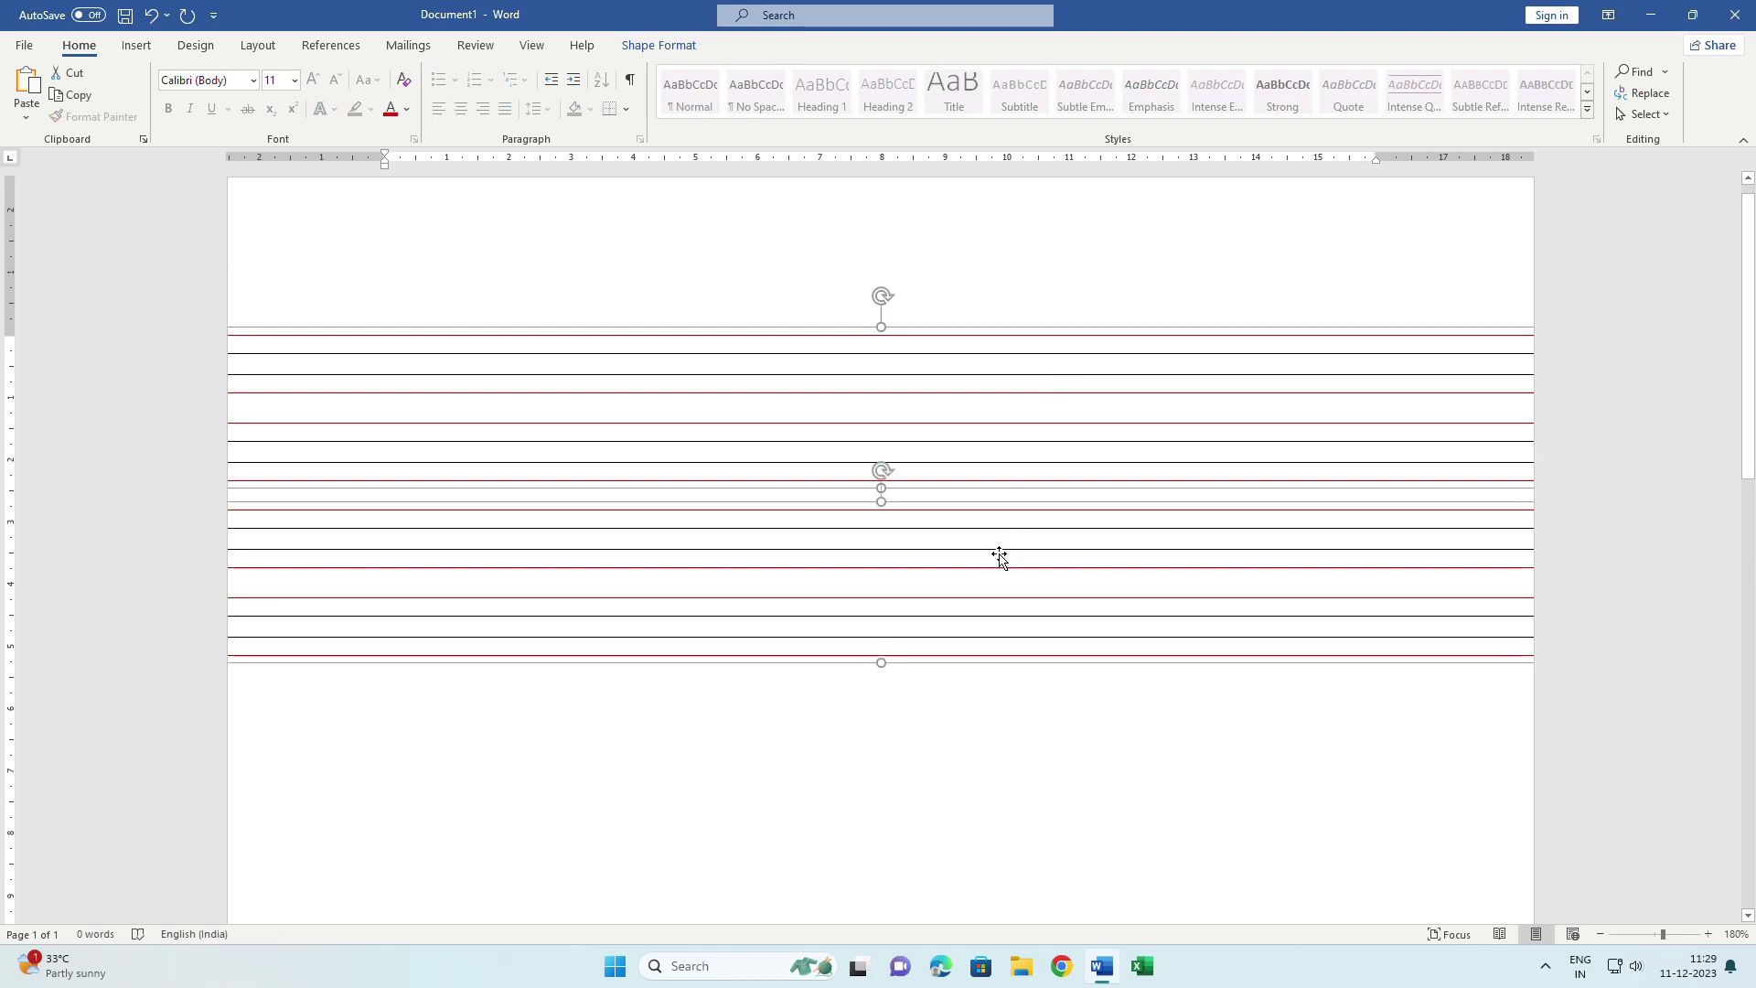
right_click(946, 514)
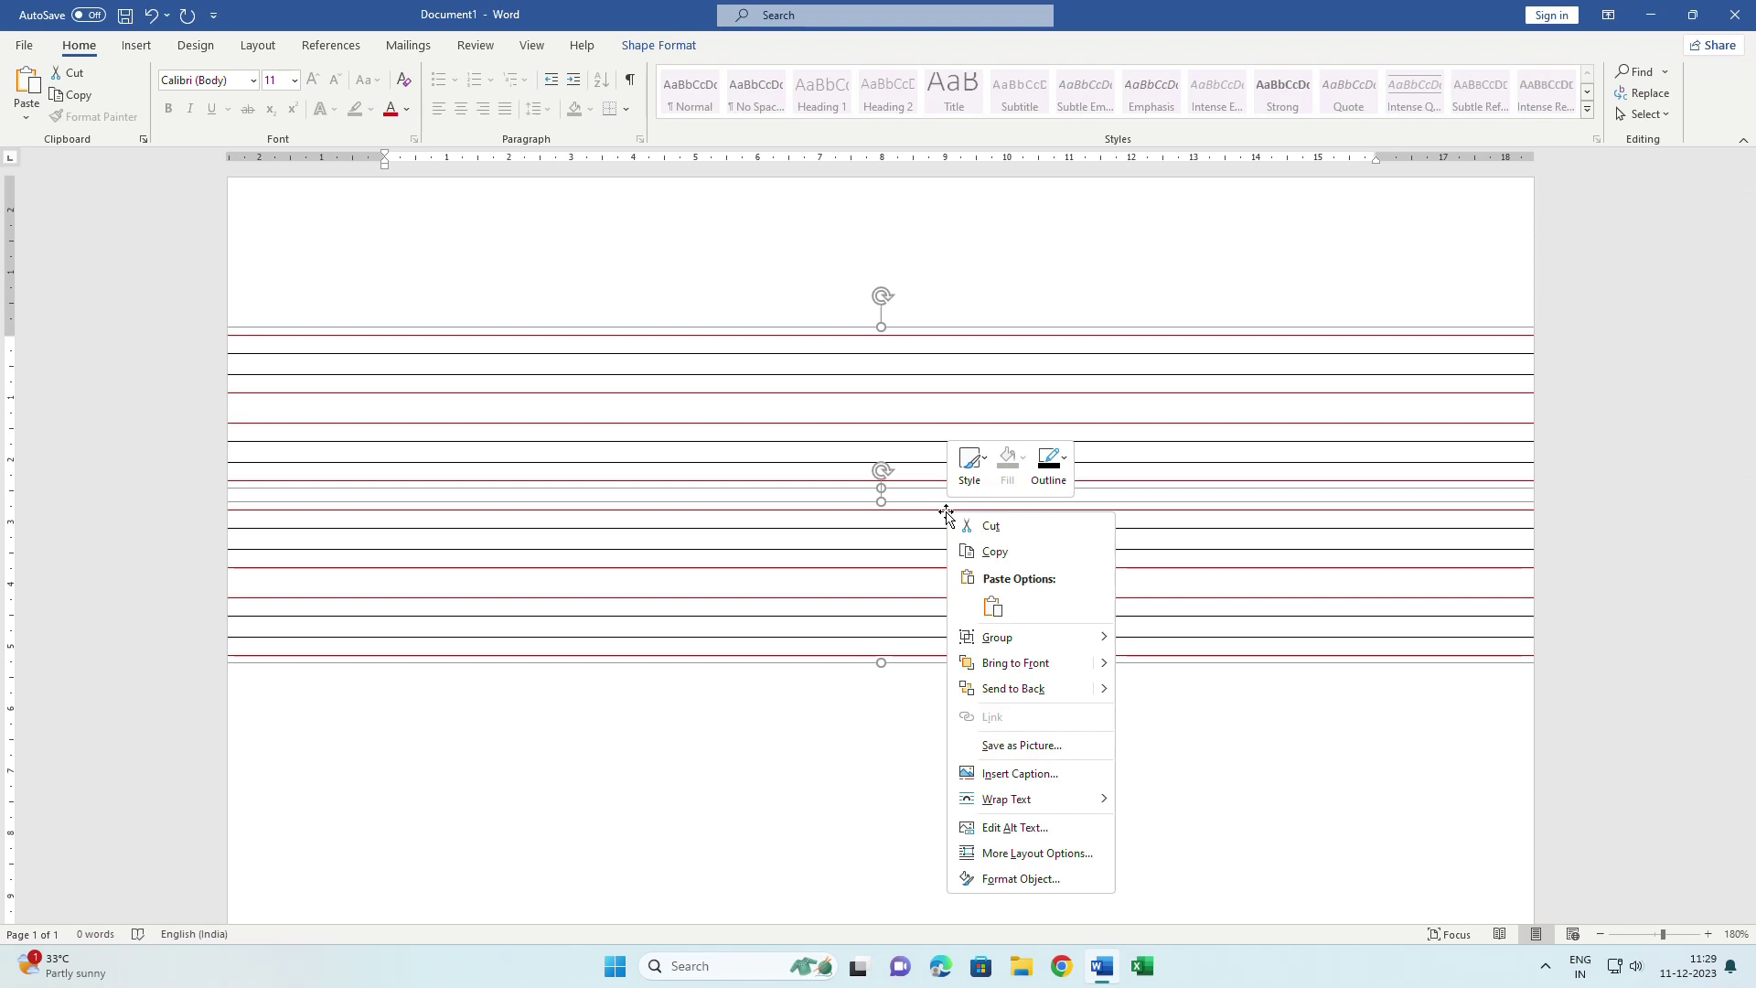
click(1175, 640)
Copy the combined ruled lines again further down the page
scroll(1087, 541, down, 3)
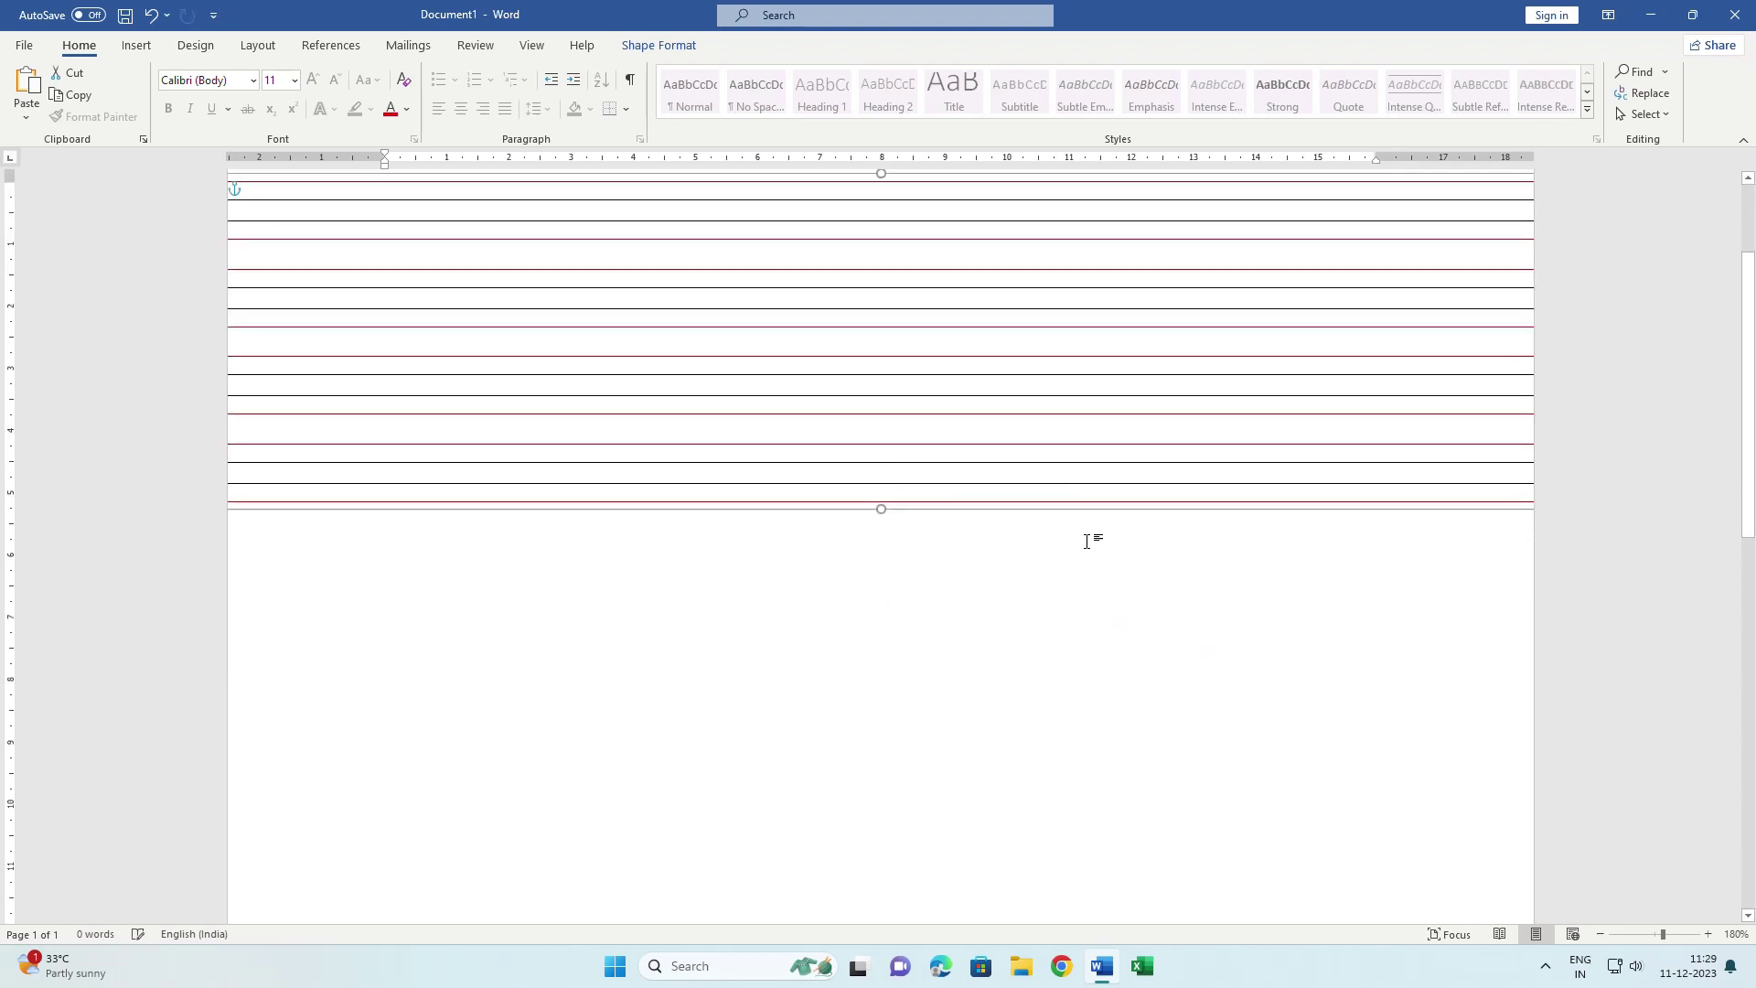
scroll(1086, 541, down, 2)
scroll(1086, 540, down, 1)
scroll(1051, 547, down, 2)
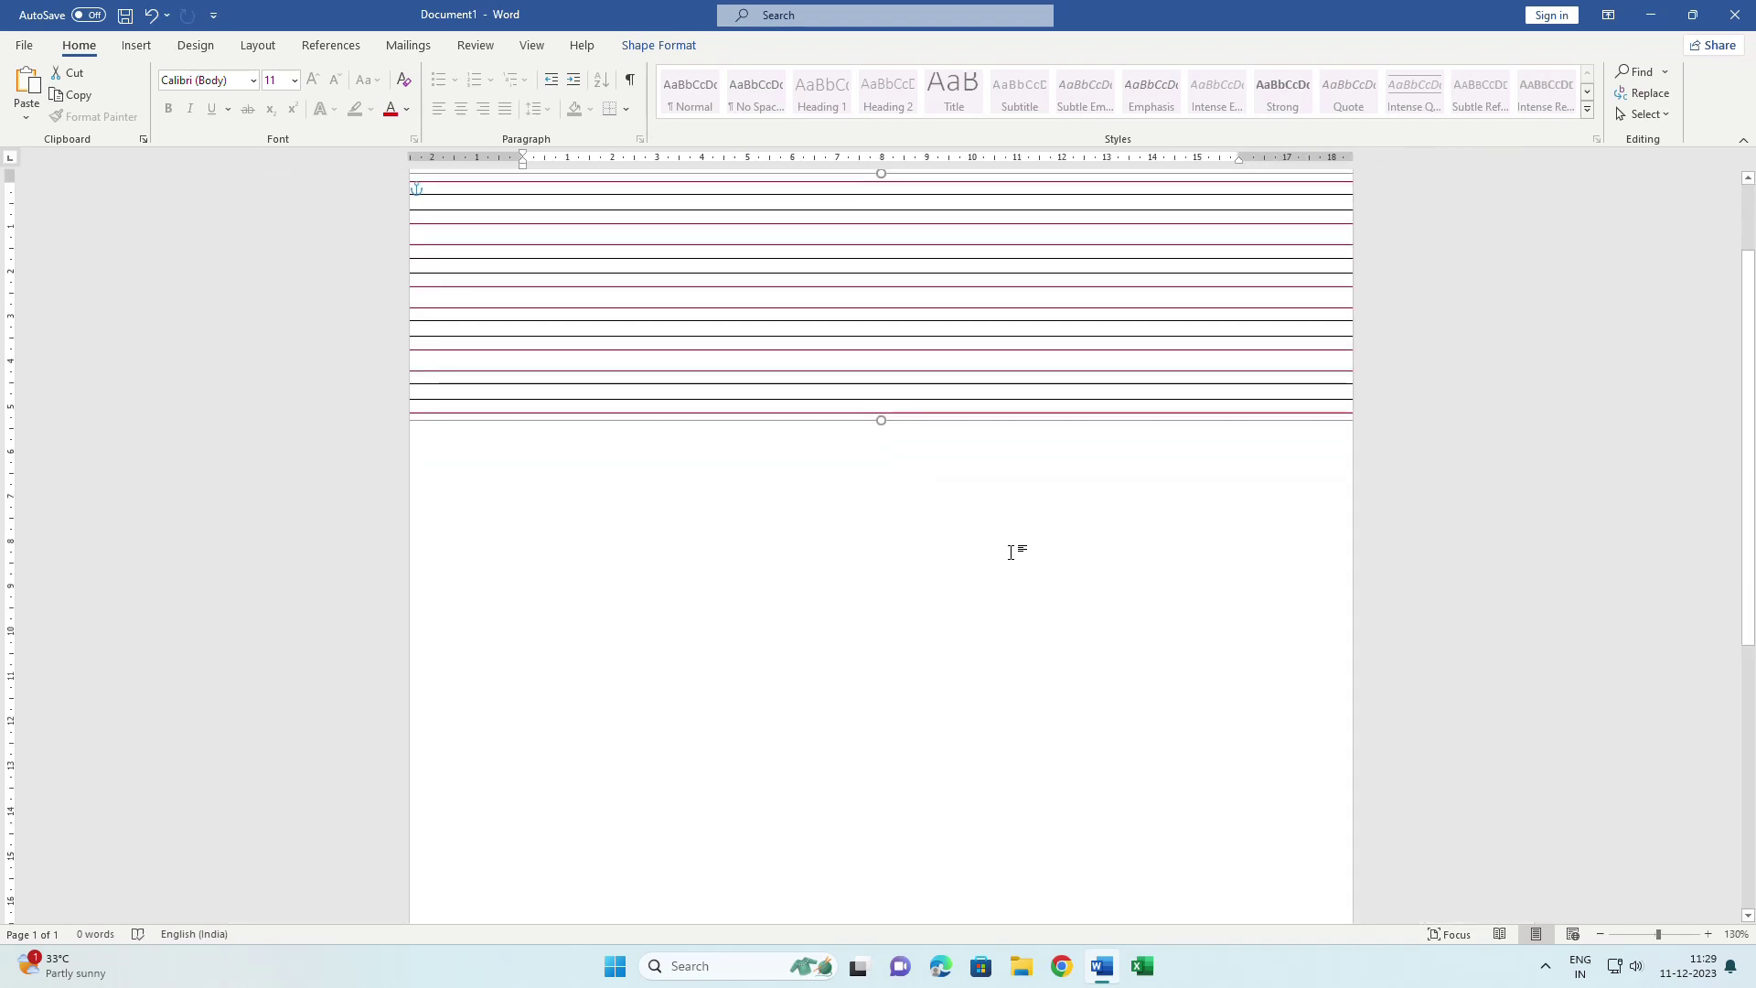
scroll(1010, 551, up, 3)
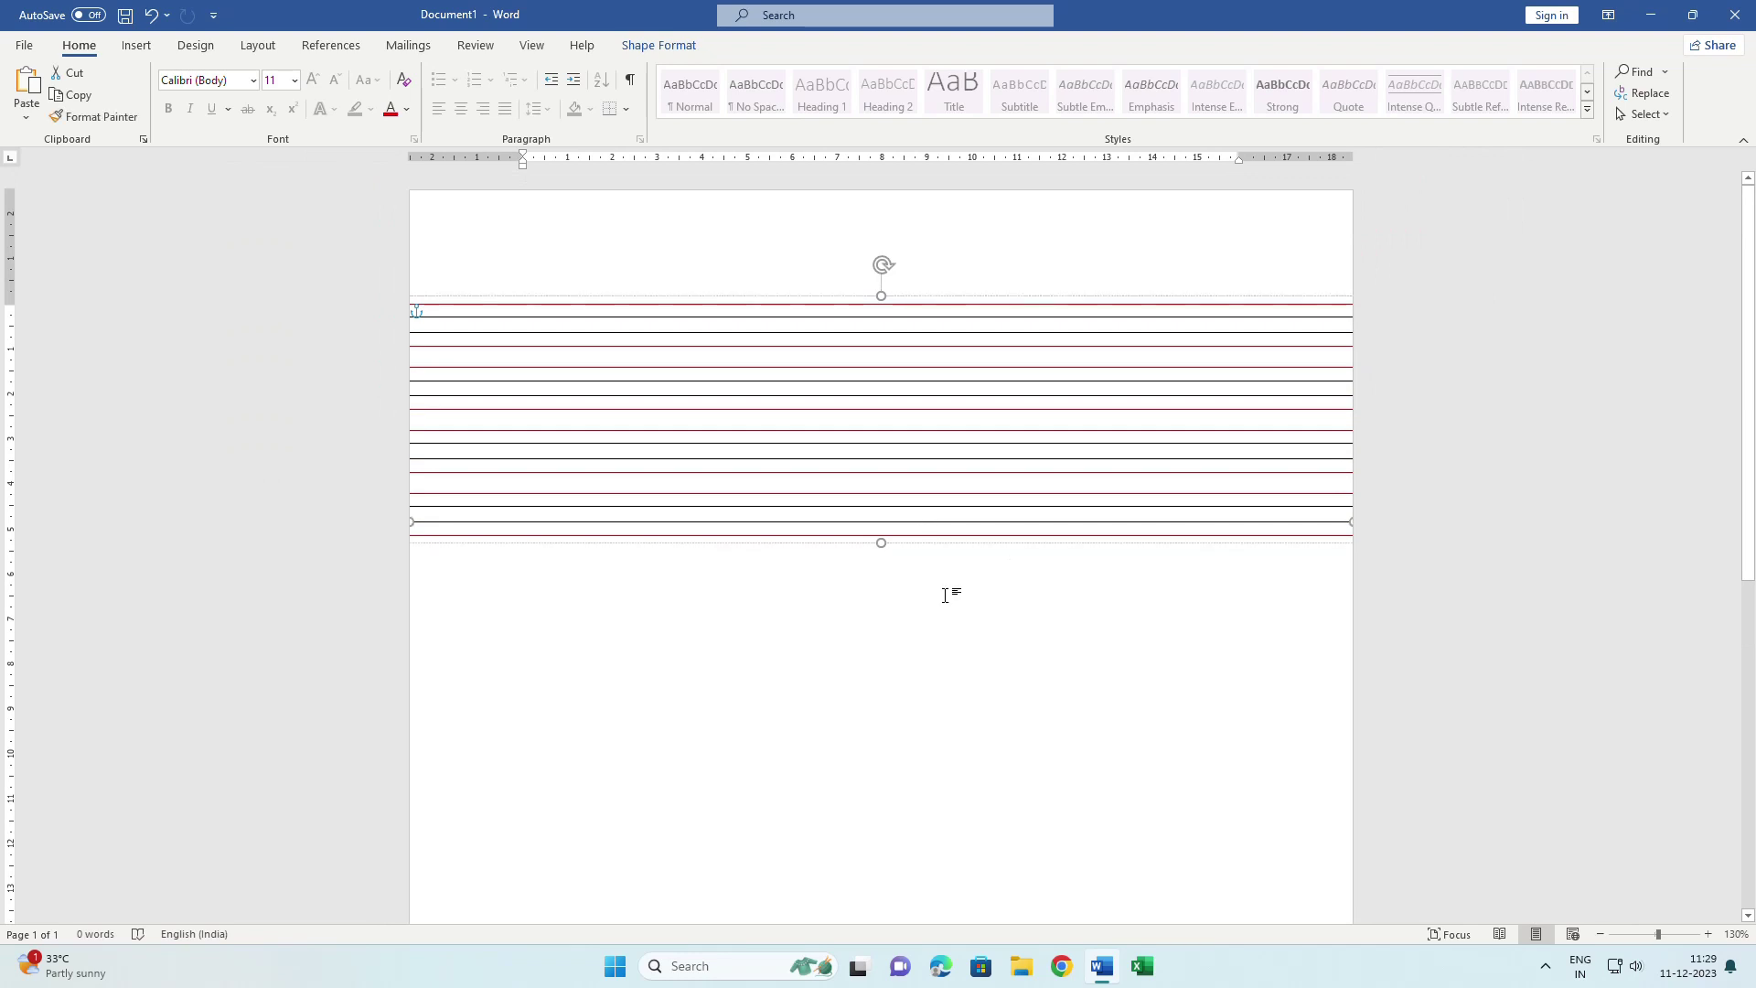
click(945, 595)
click(921, 540)
drag(921, 540, 924, 786)
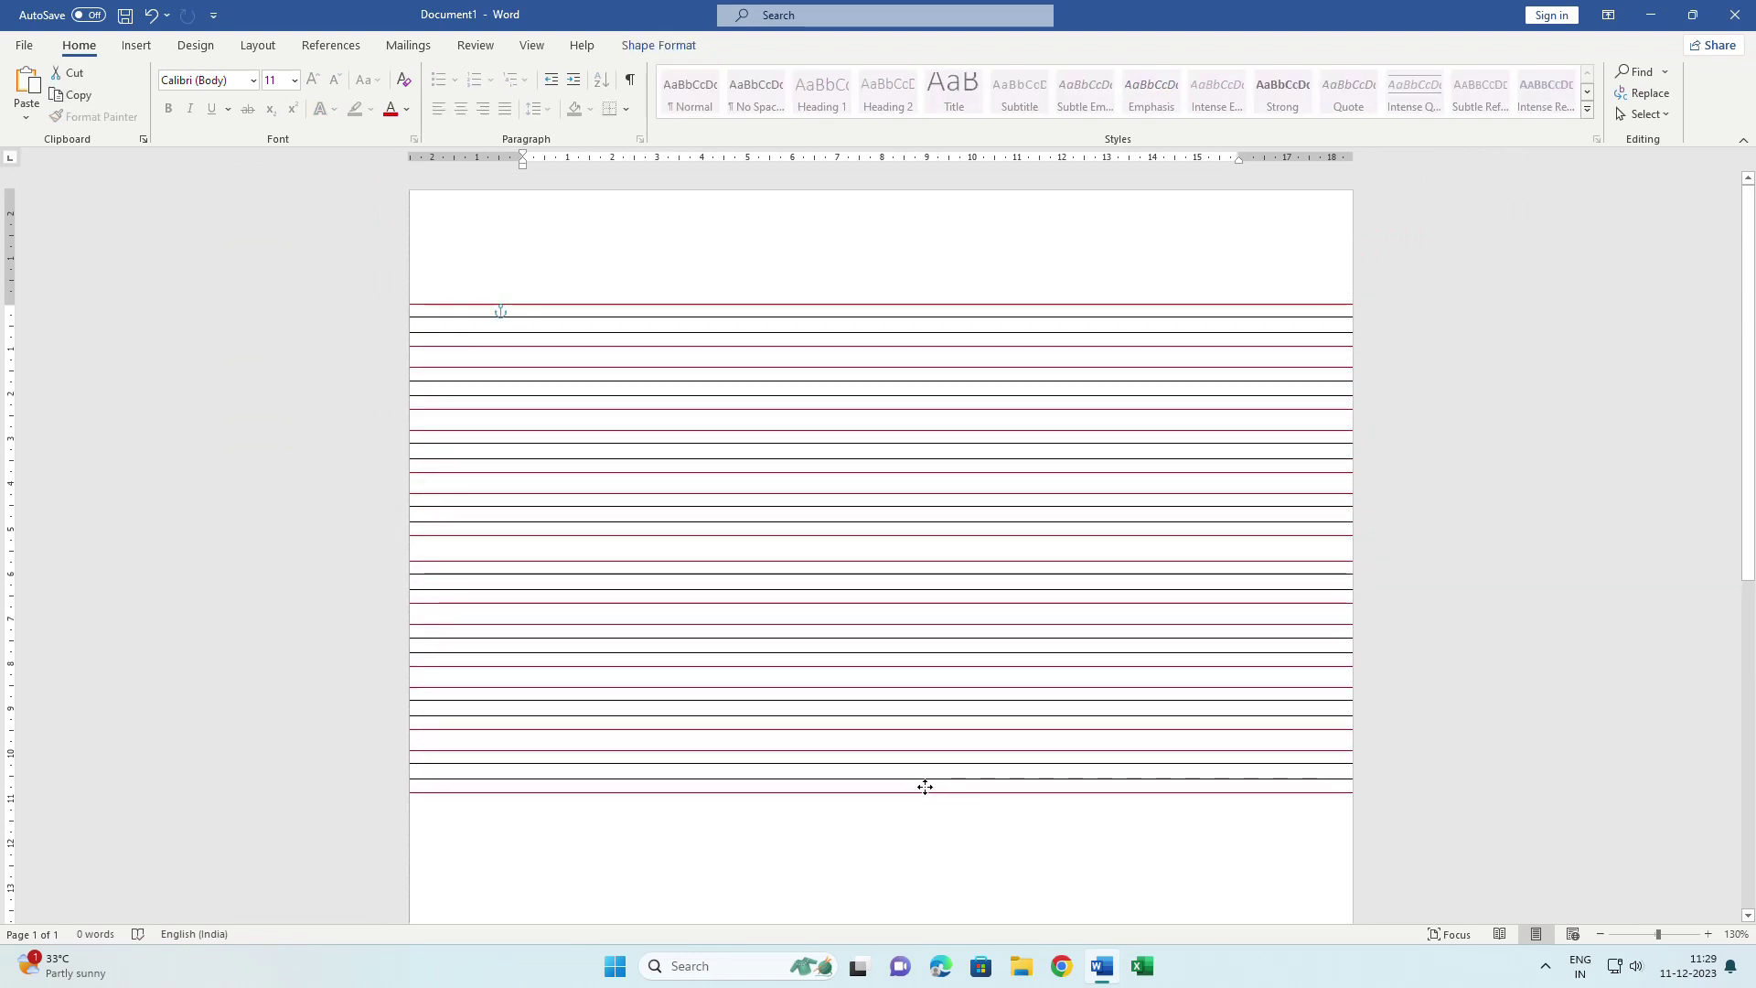
click(1031, 839)
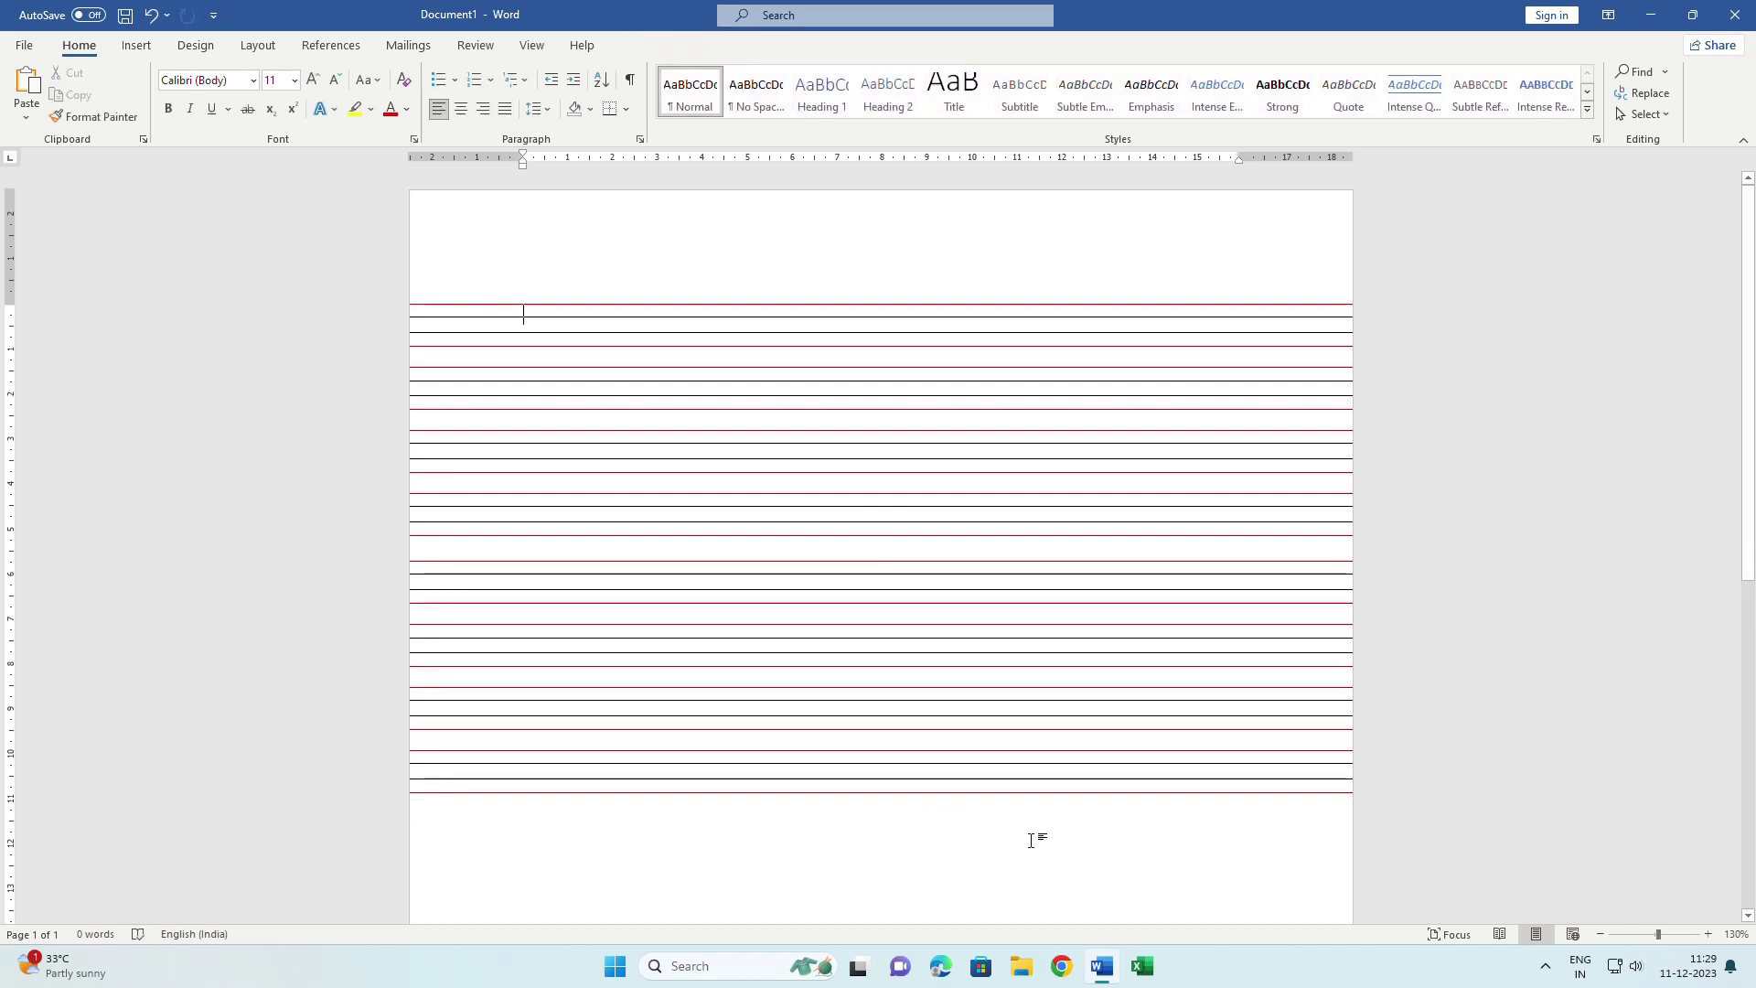
Nudge the lower ruled-line copy so its spacing matches the lines above
scroll(960, 764, down, 3)
scroll(961, 765, up, 3)
click(958, 752)
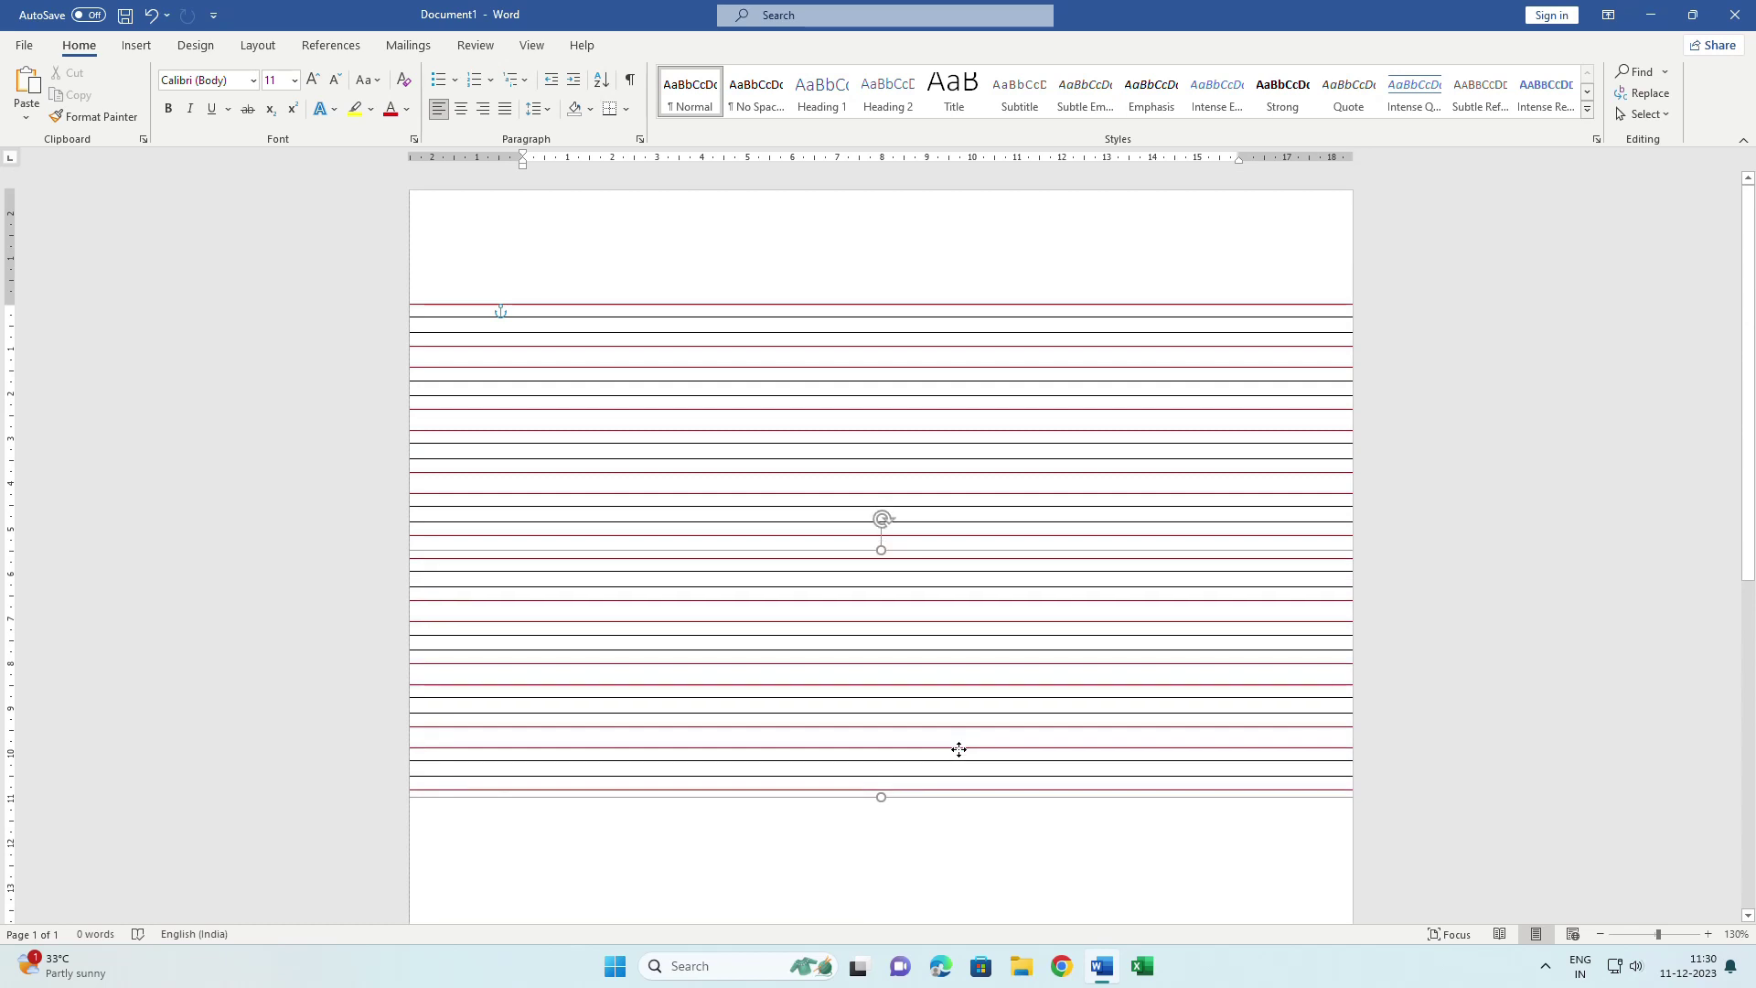
drag(958, 749, 958, 750)
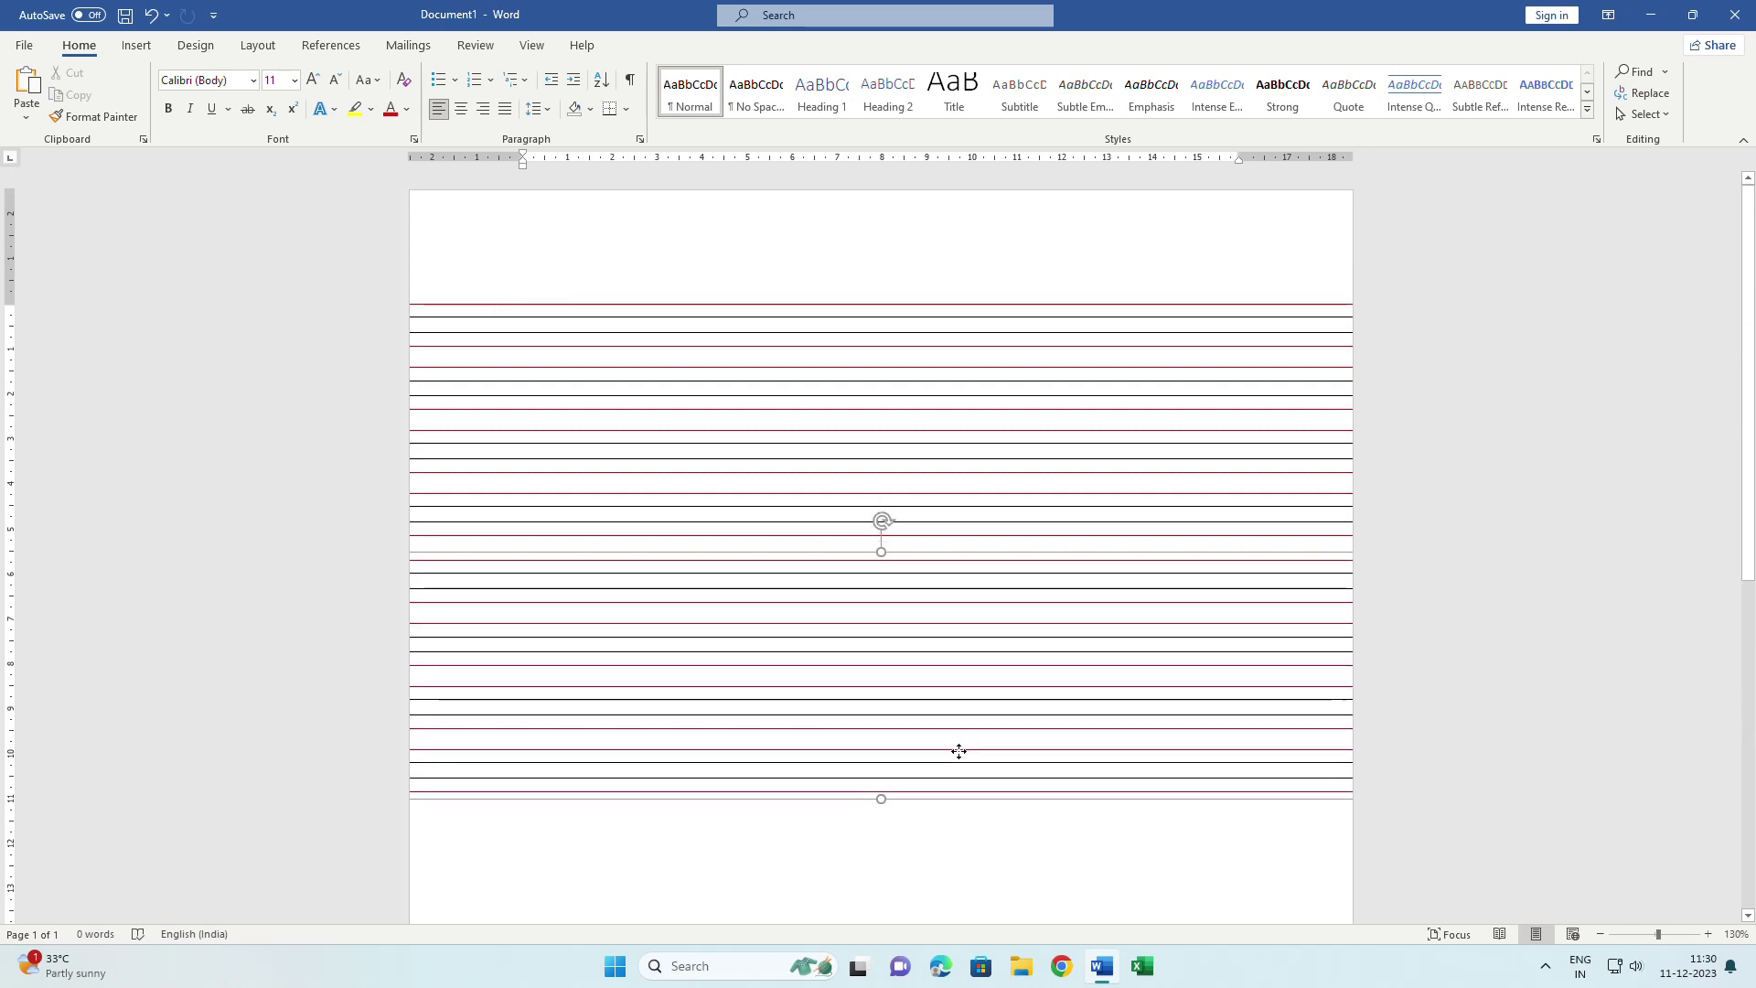
click(1007, 847)
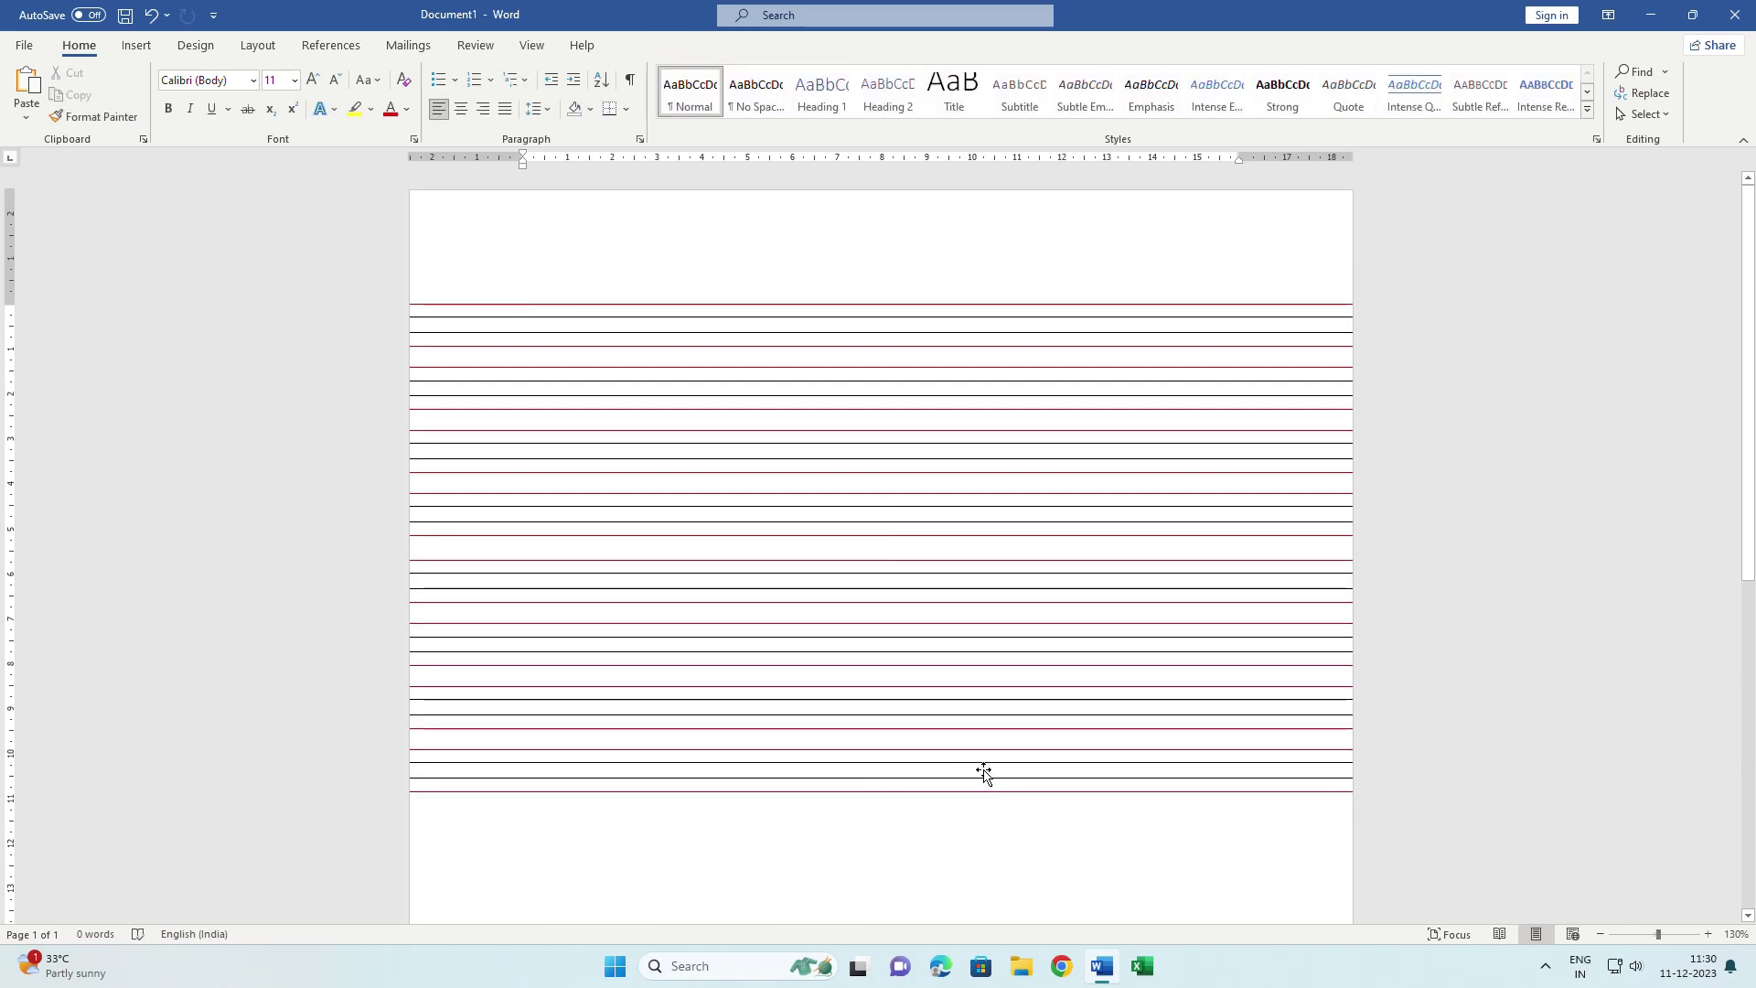
drag(975, 745, 974, 739)
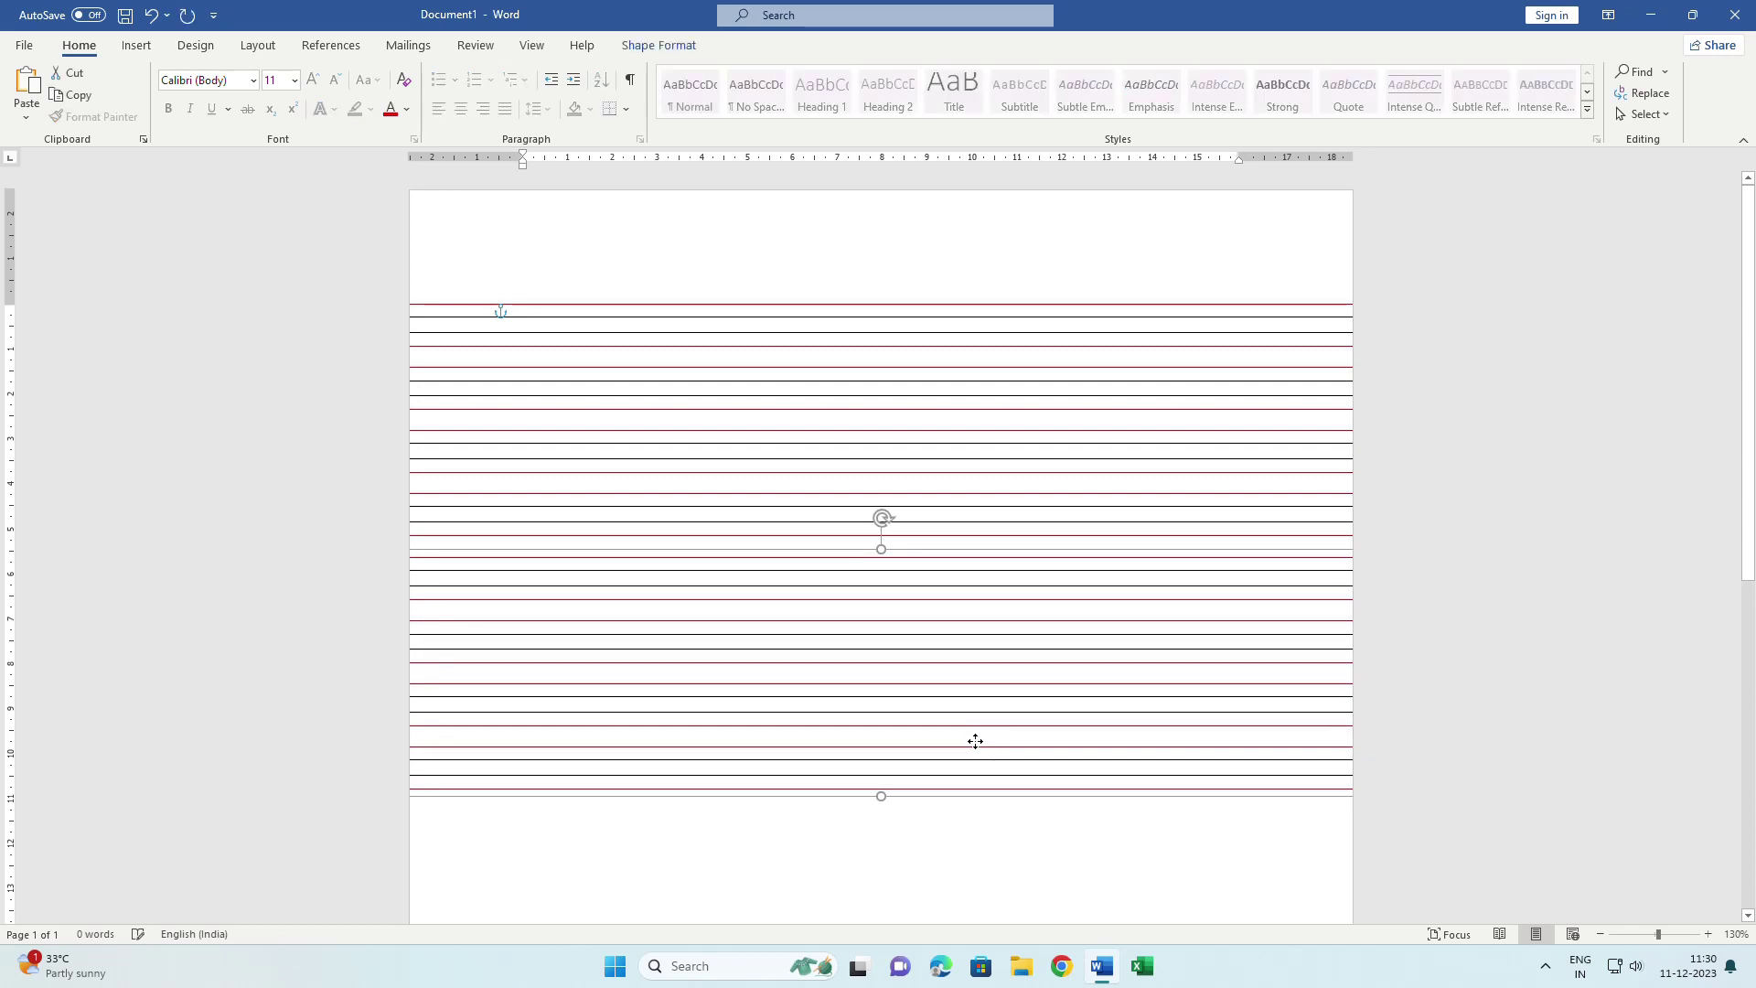
click(1085, 808)
click(1070, 737)
click(1042, 803)
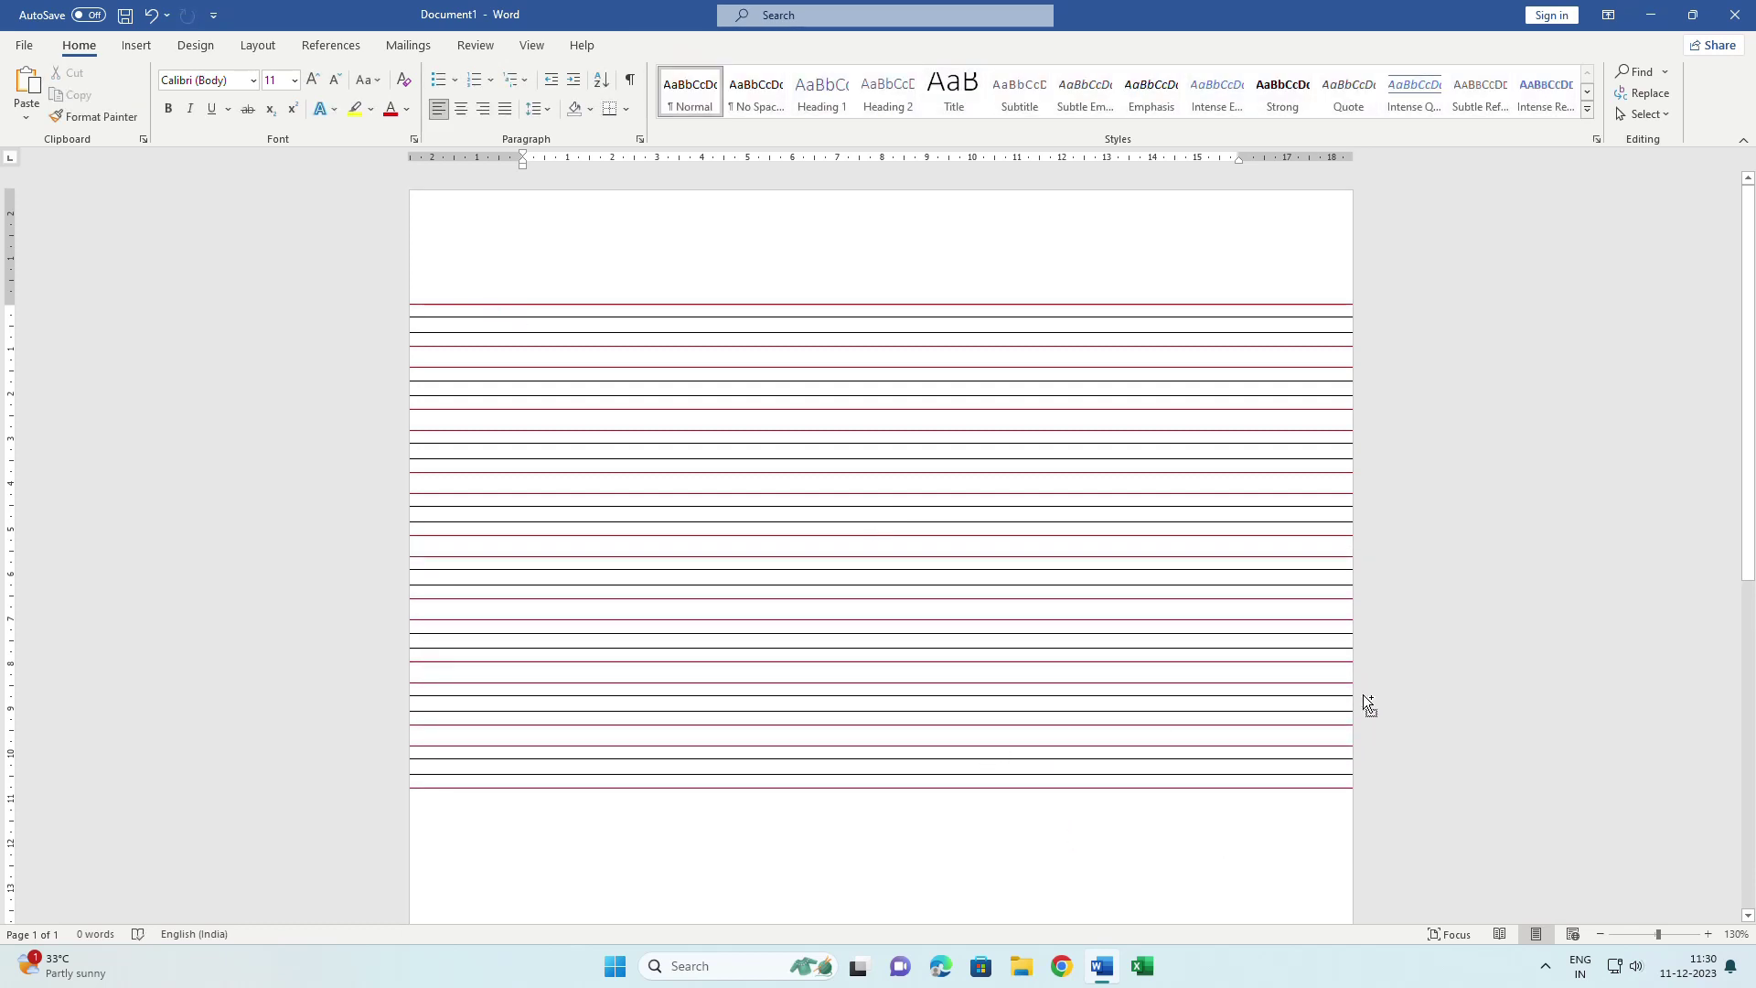
Try moving the lower ruled lines down the page, undoing the unwanted moves
scroll(1362, 694, down, 4)
drag(1362, 694, 1058, 686)
key(ctrl+z)
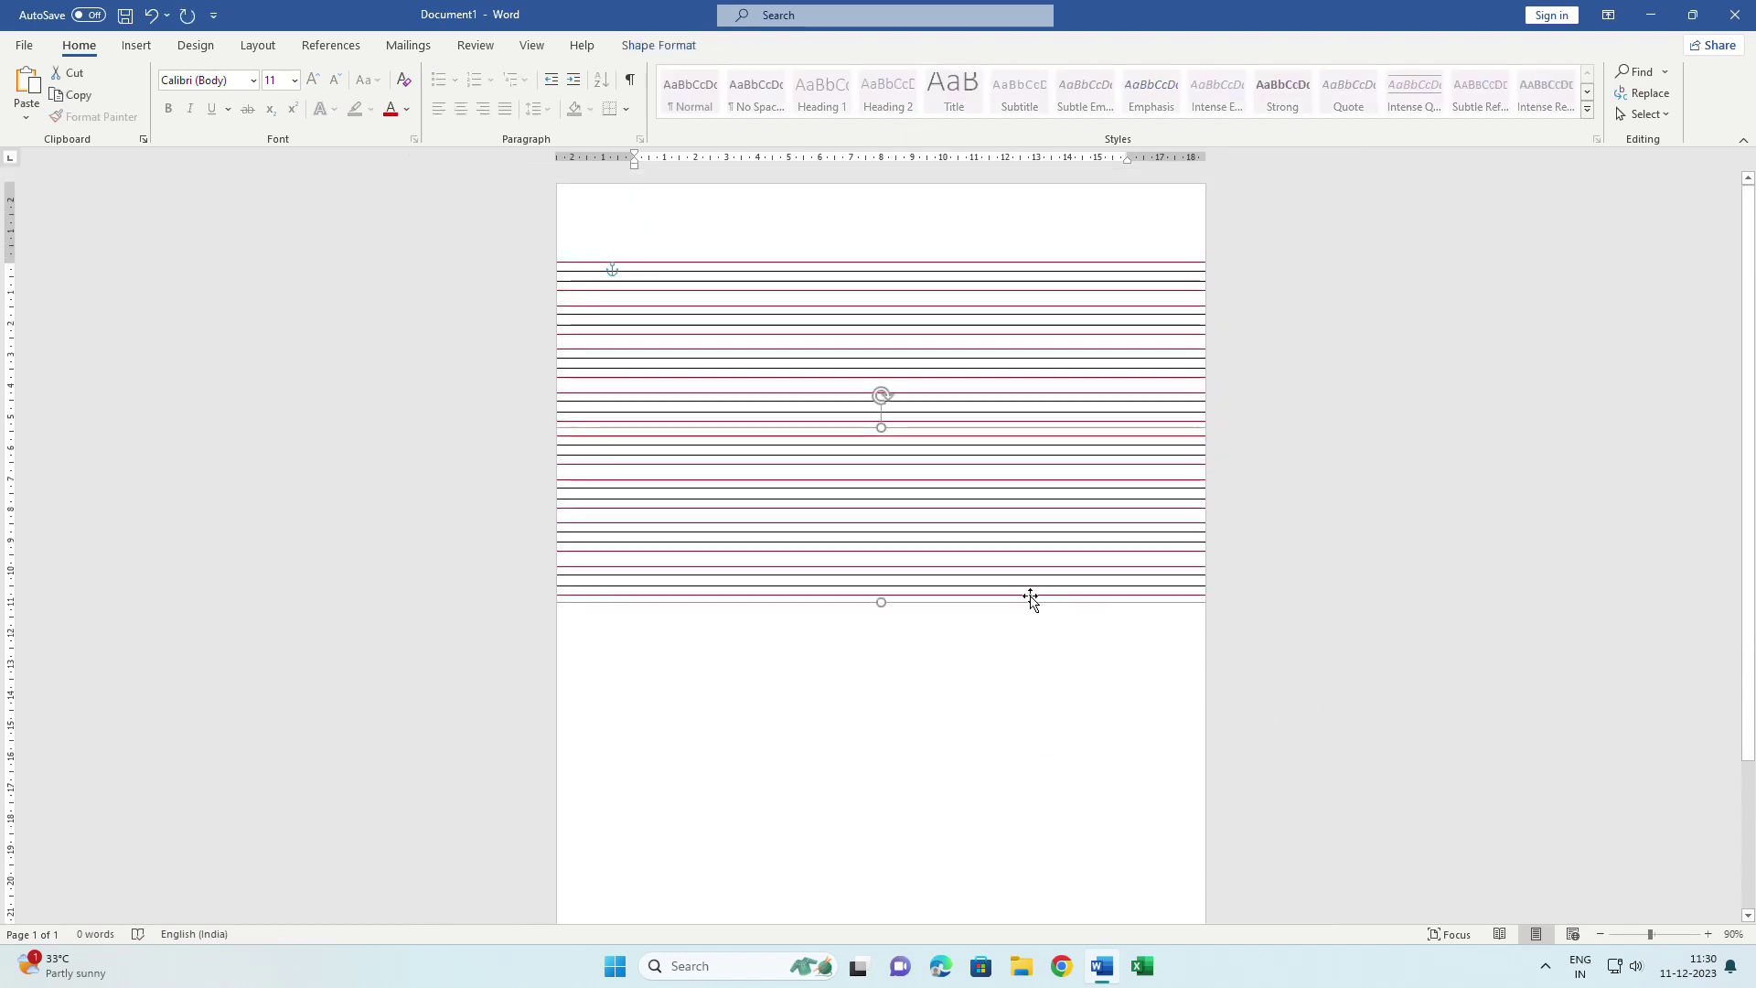
shift+click(973, 378)
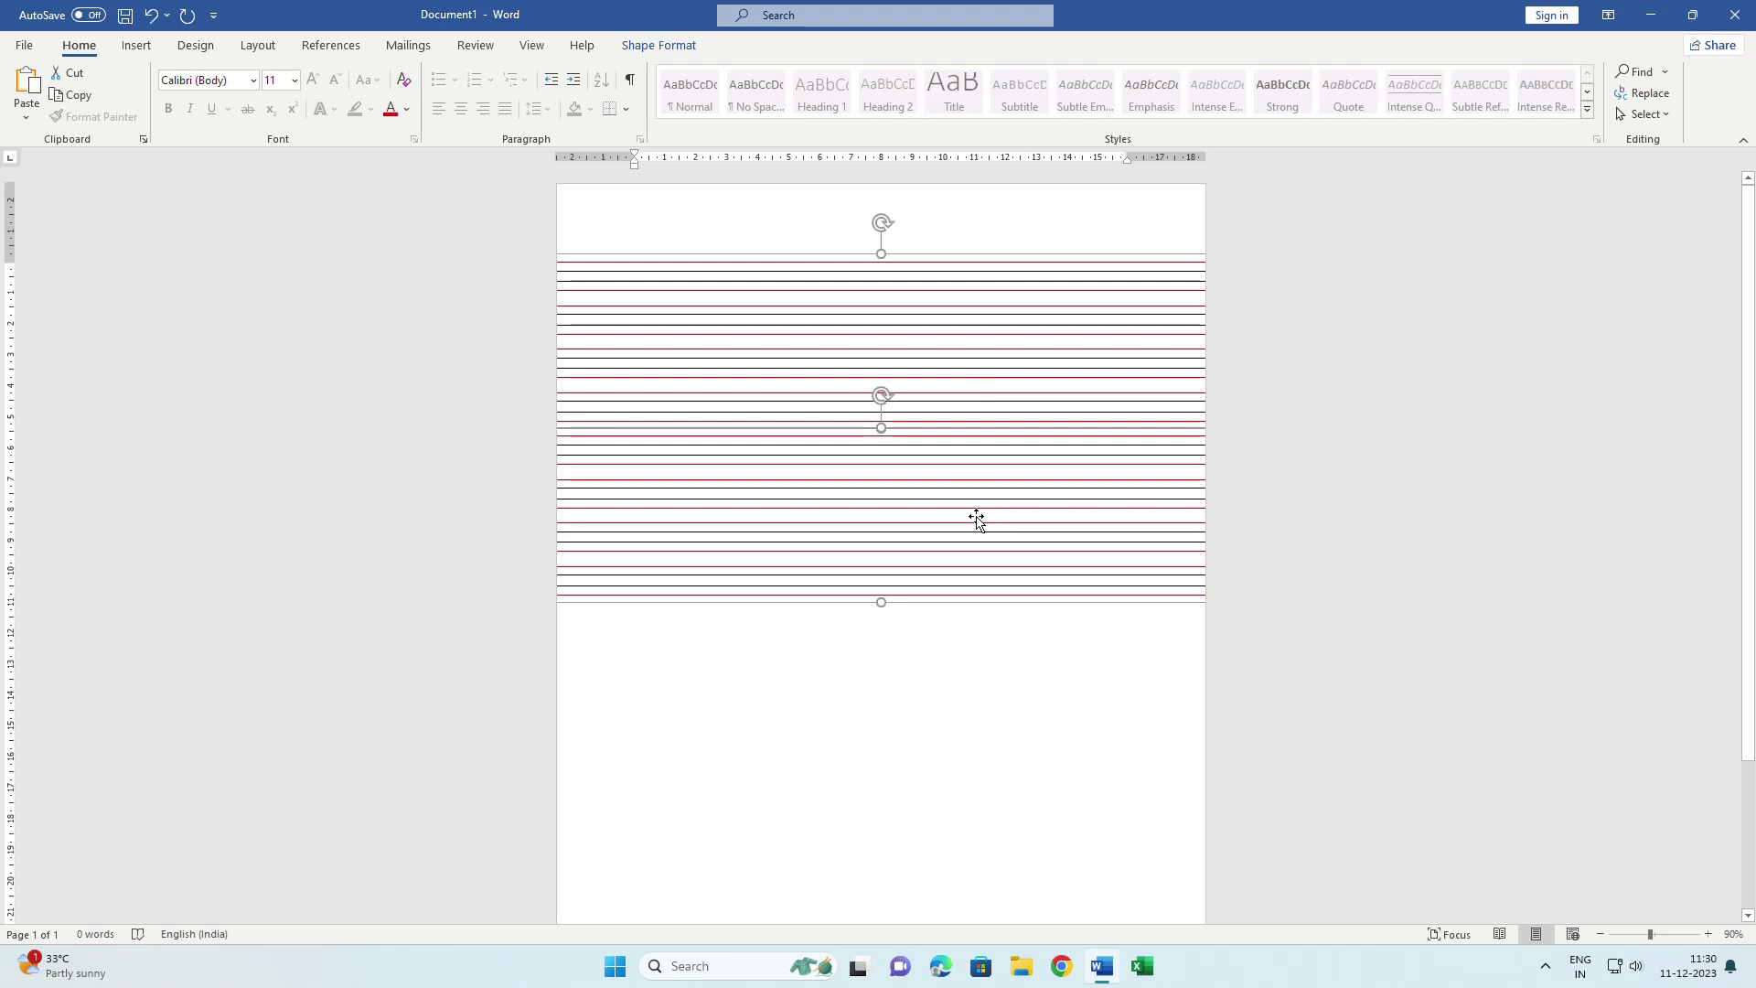
drag(976, 519, 968, 776)
key(ctrl+z)
click(957, 540)
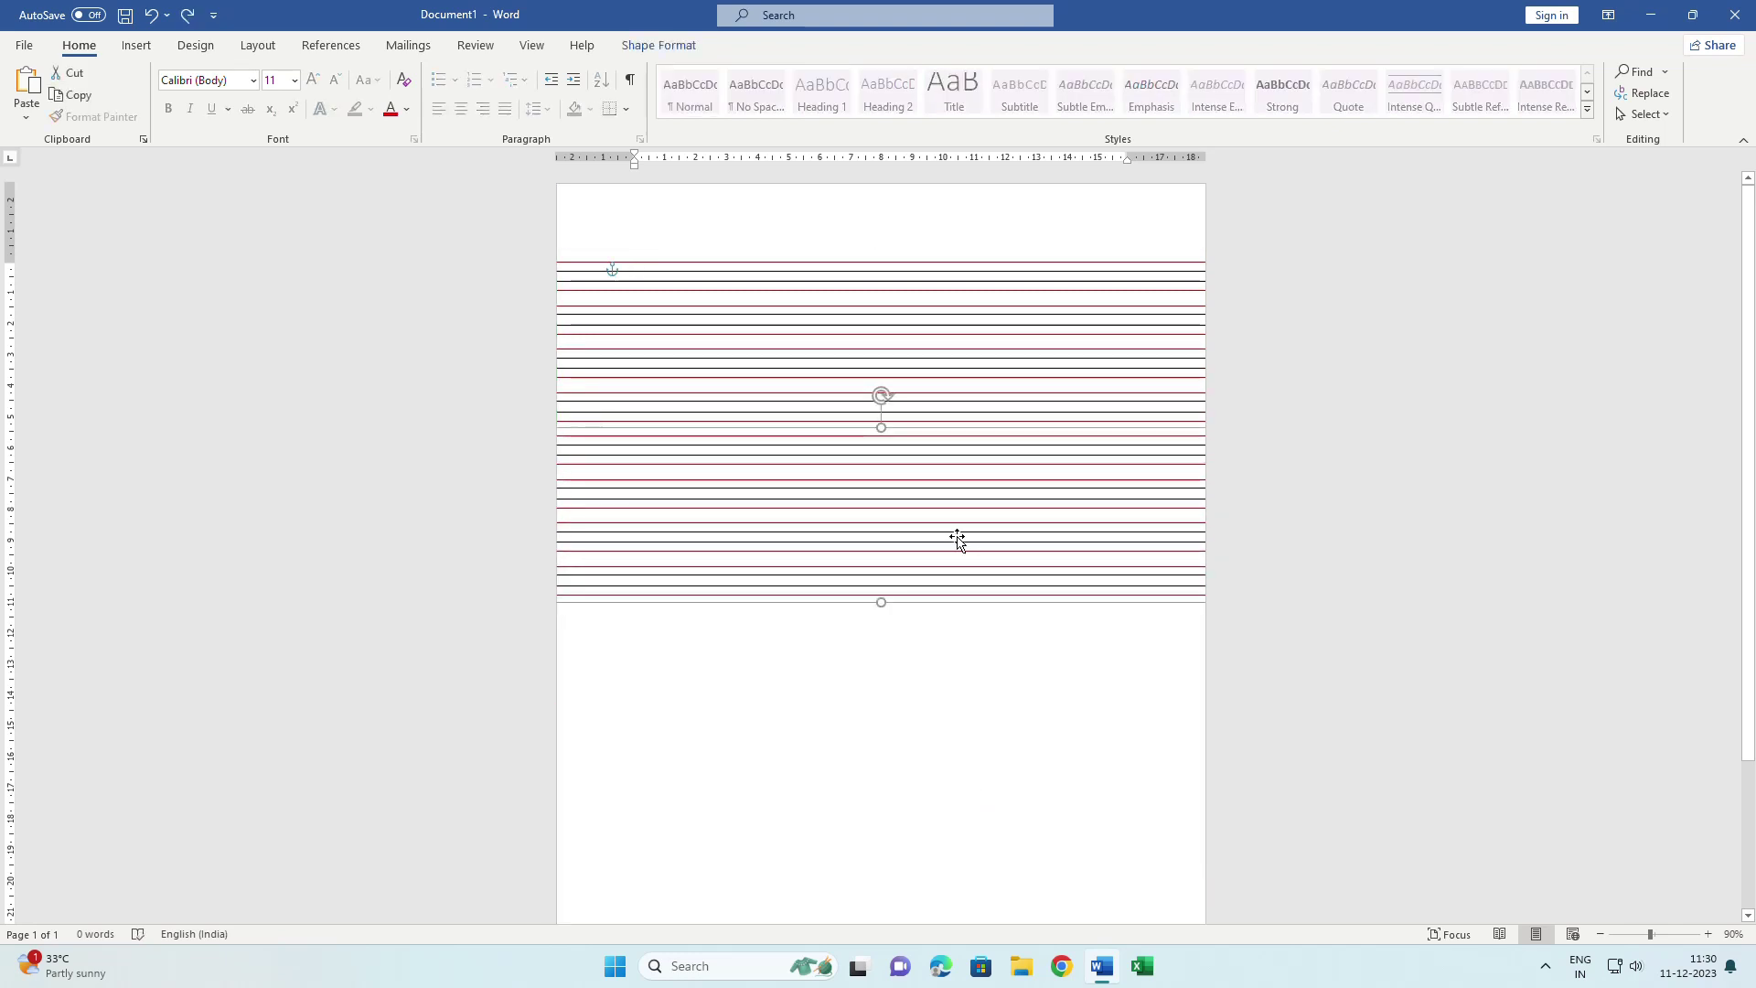
drag(956, 540, 961, 703)
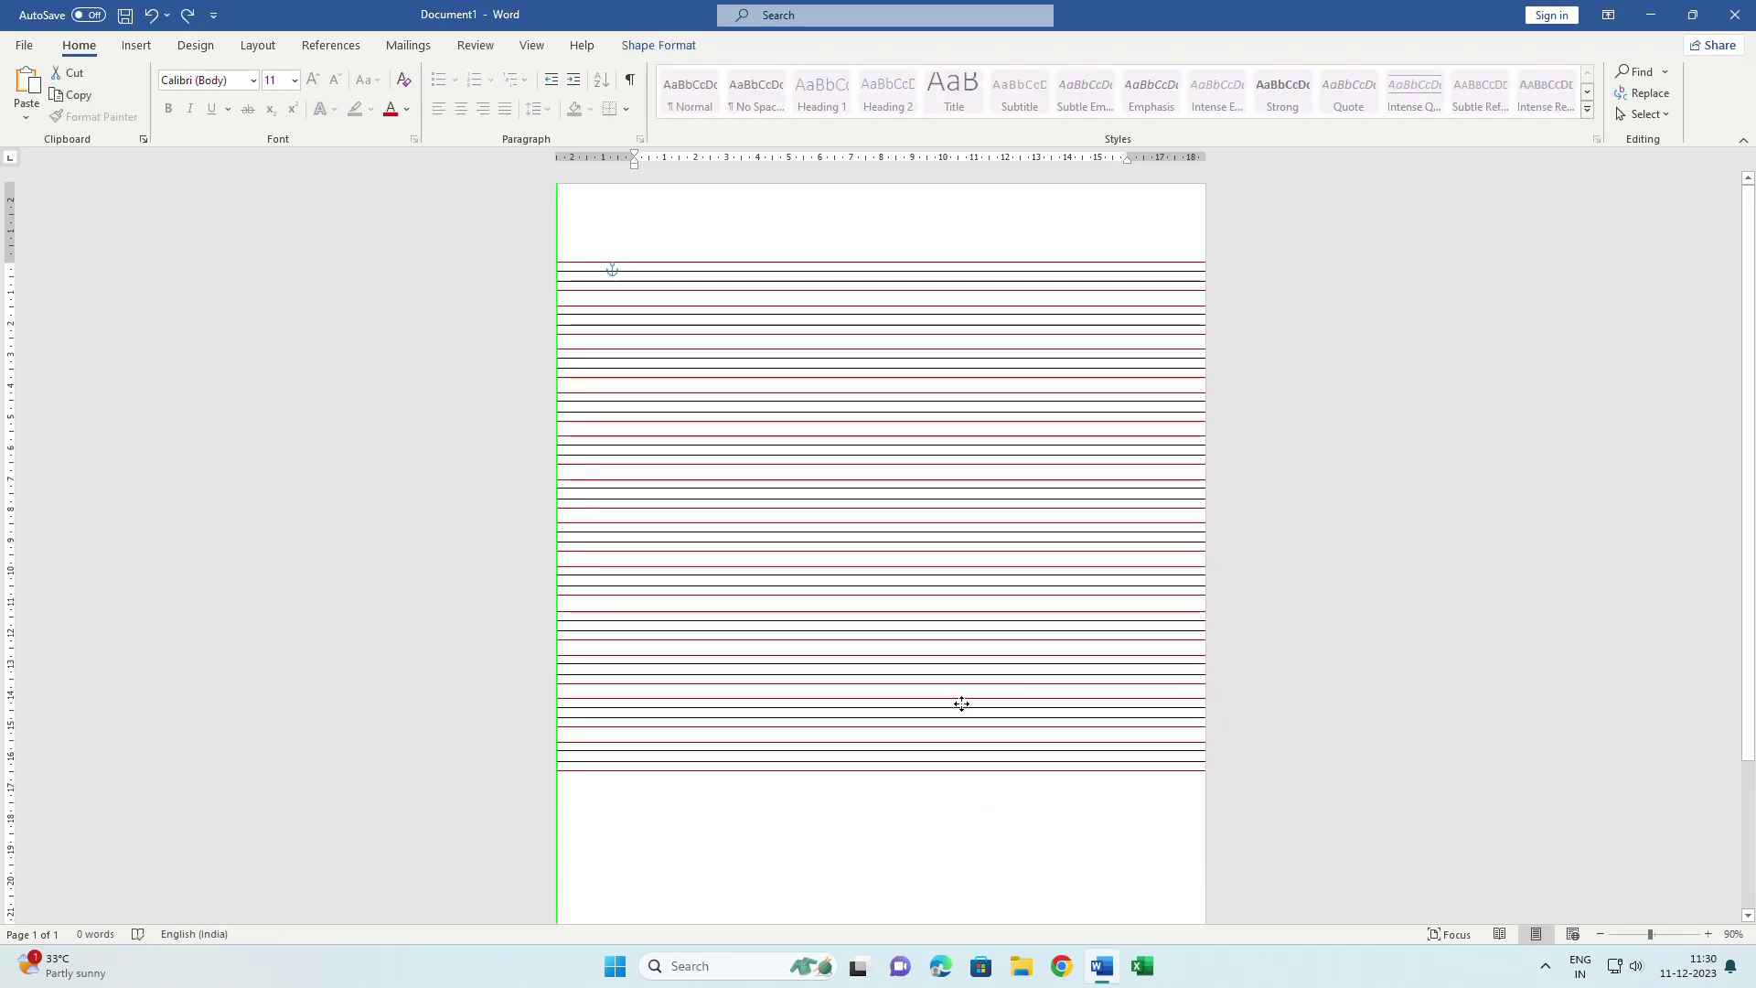
click(1004, 741)
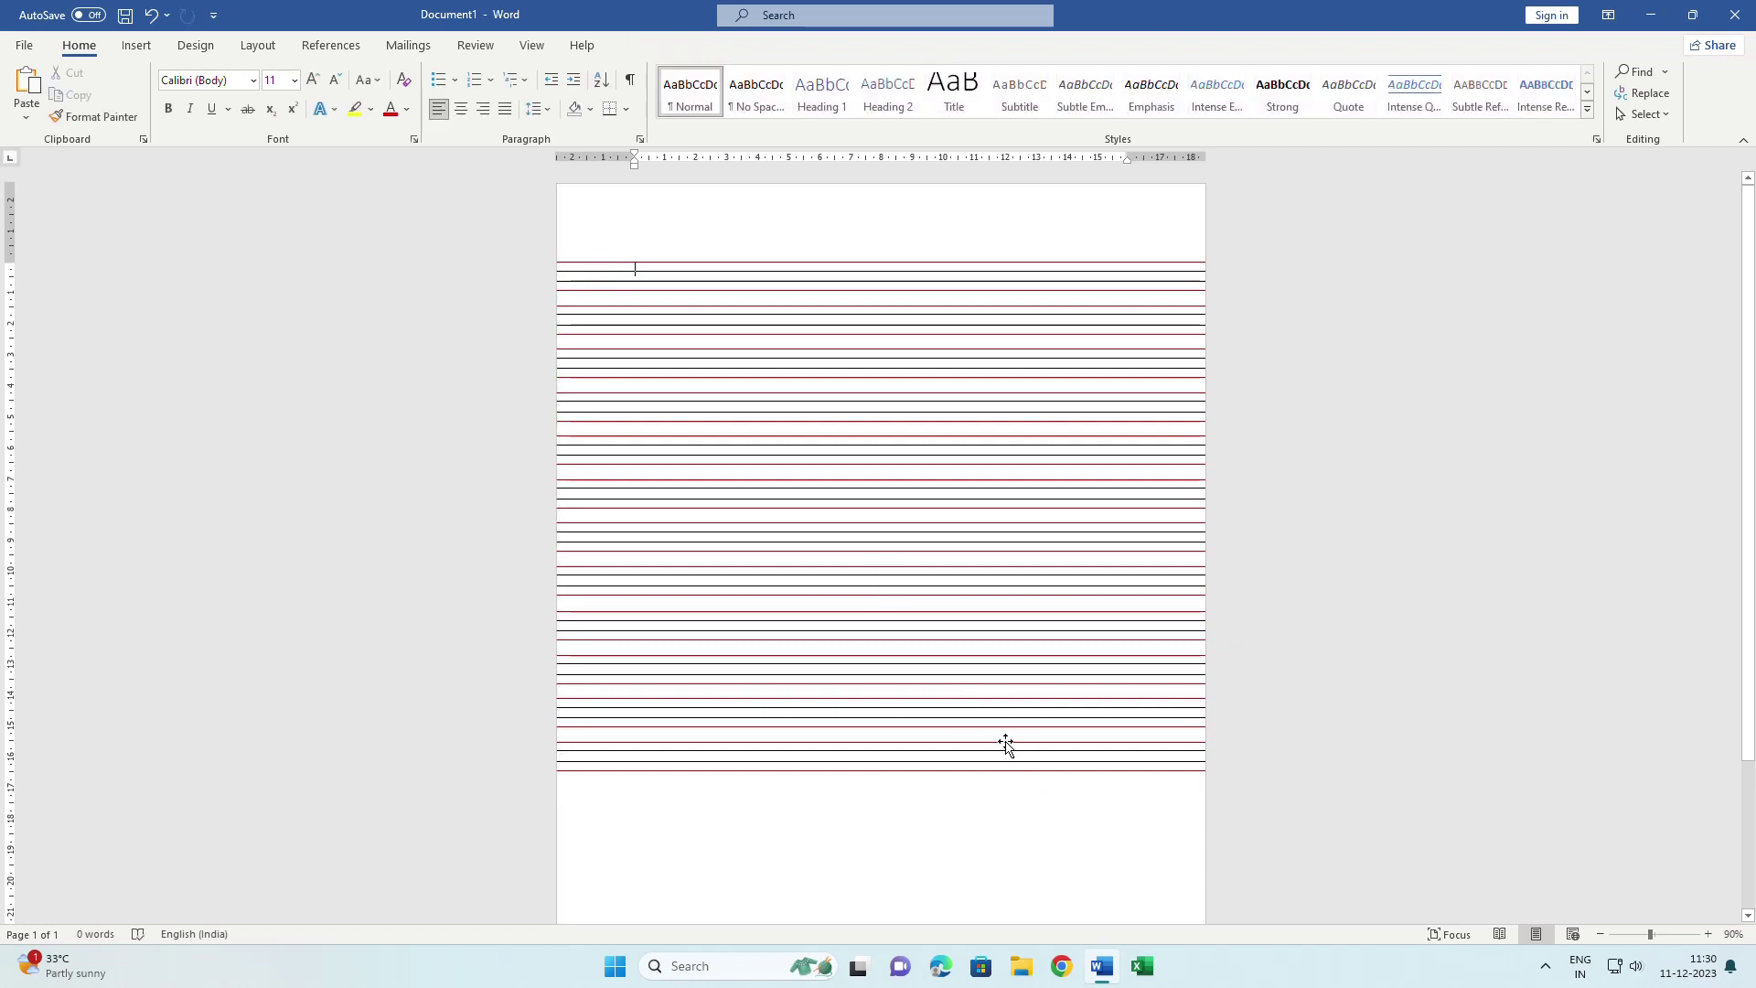
scroll(1010, 731, down, 1)
key(ctrl+z)
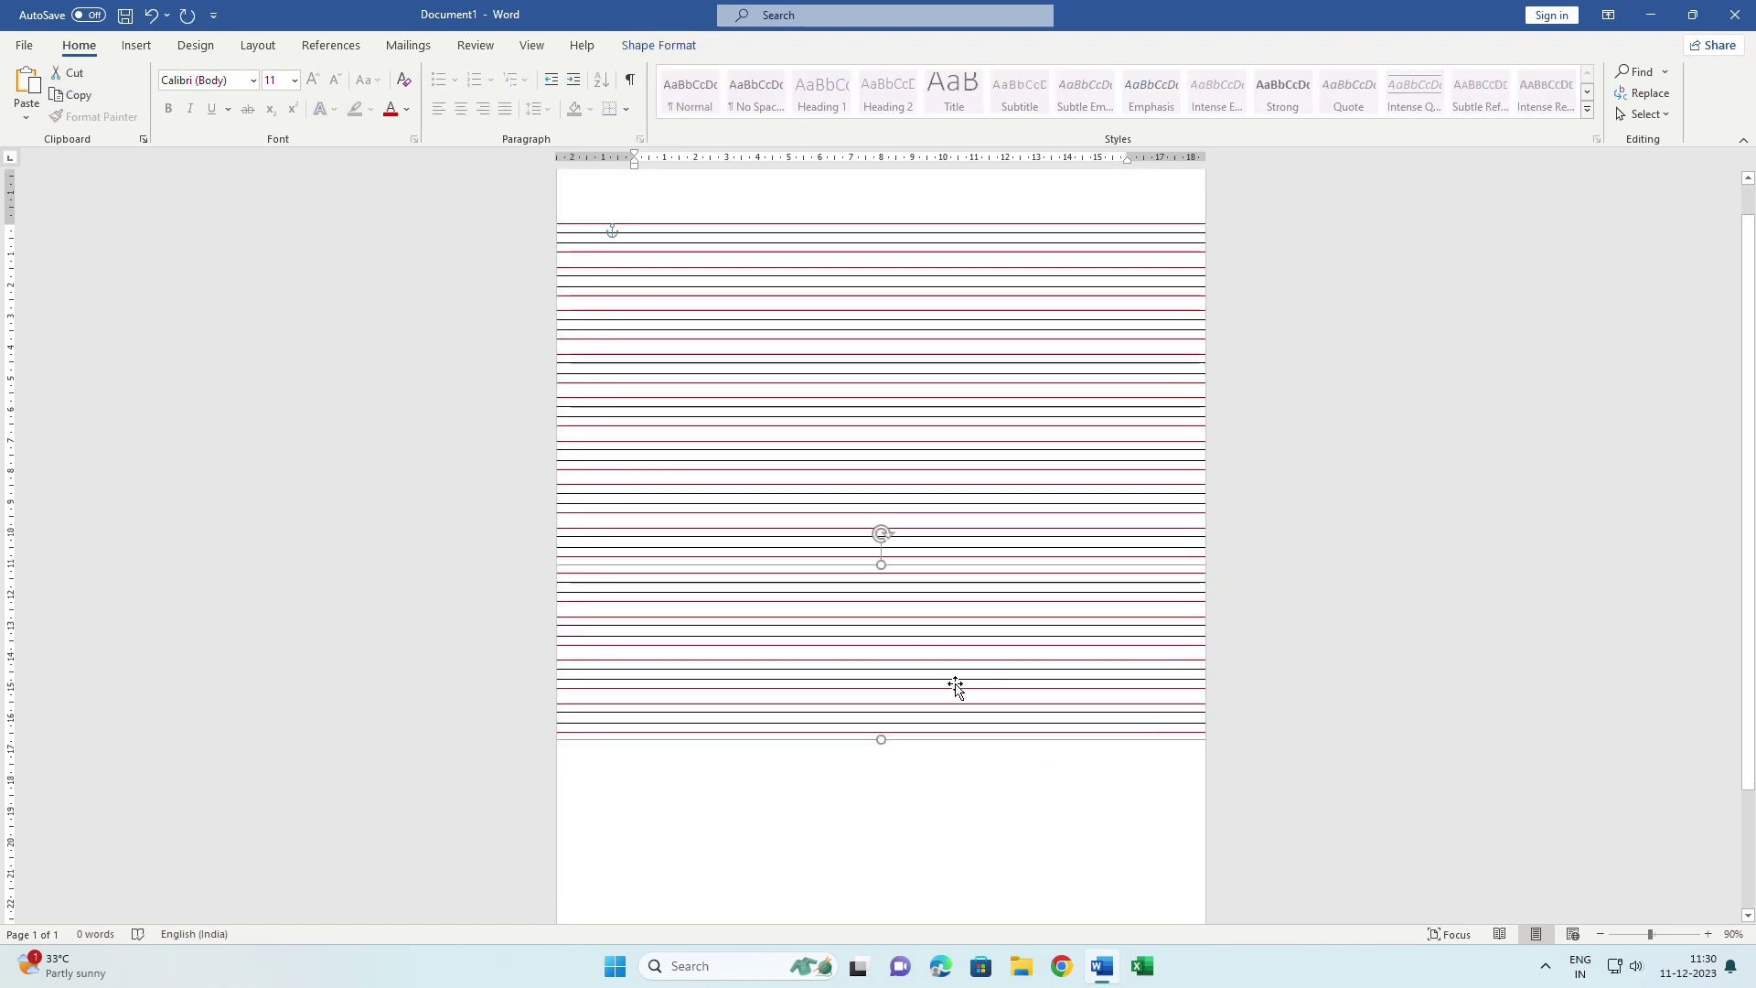
Ungroup the ruled lines and move the lower block down toward the page bottom
right_click(955, 688)
mouse_move(1029, 428)
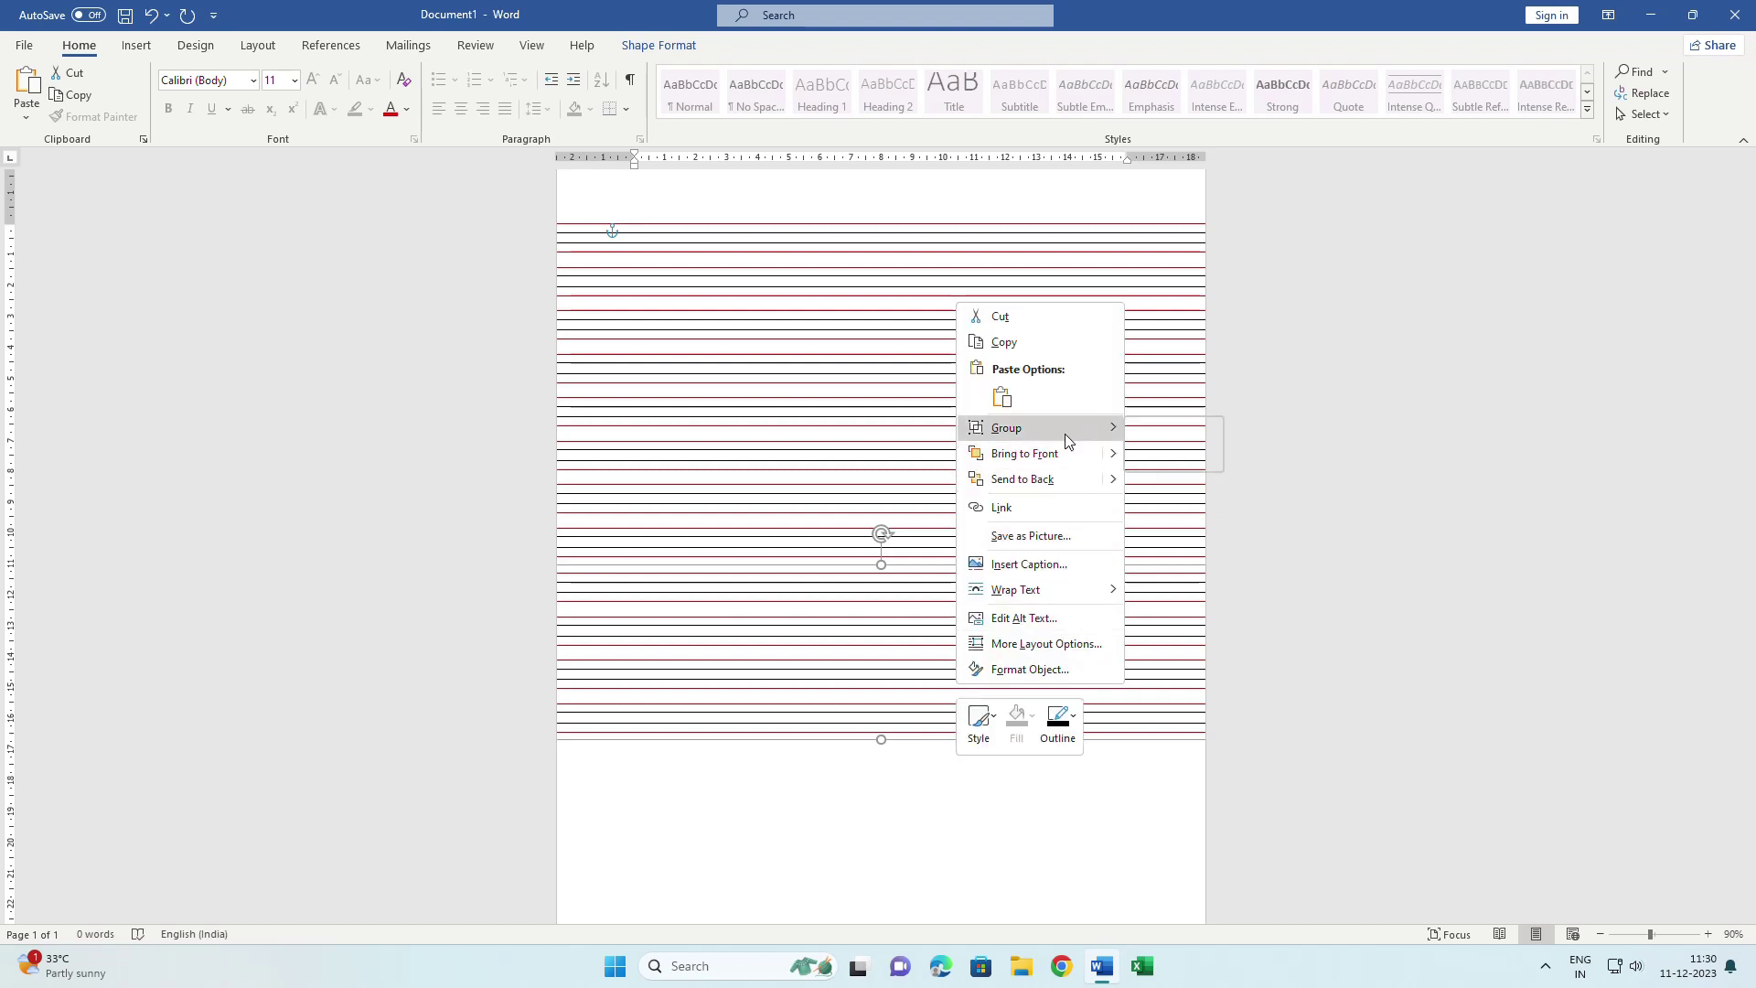
click(1178, 457)
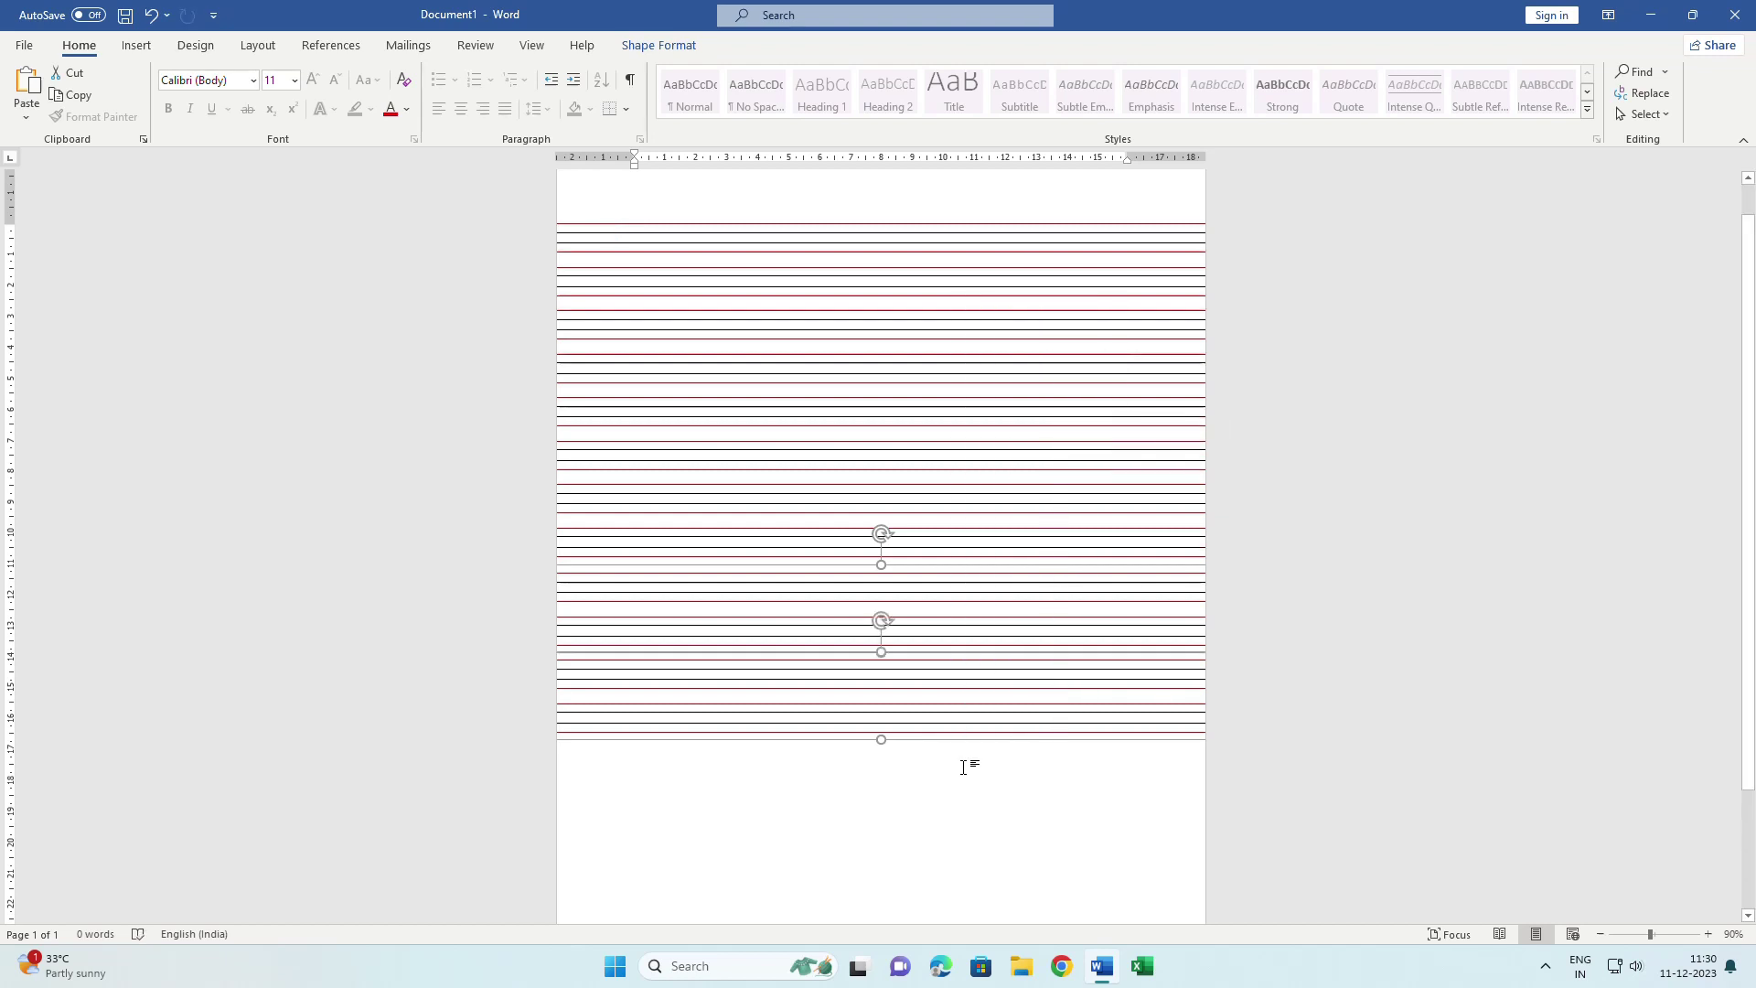
click(969, 766)
click(902, 732)
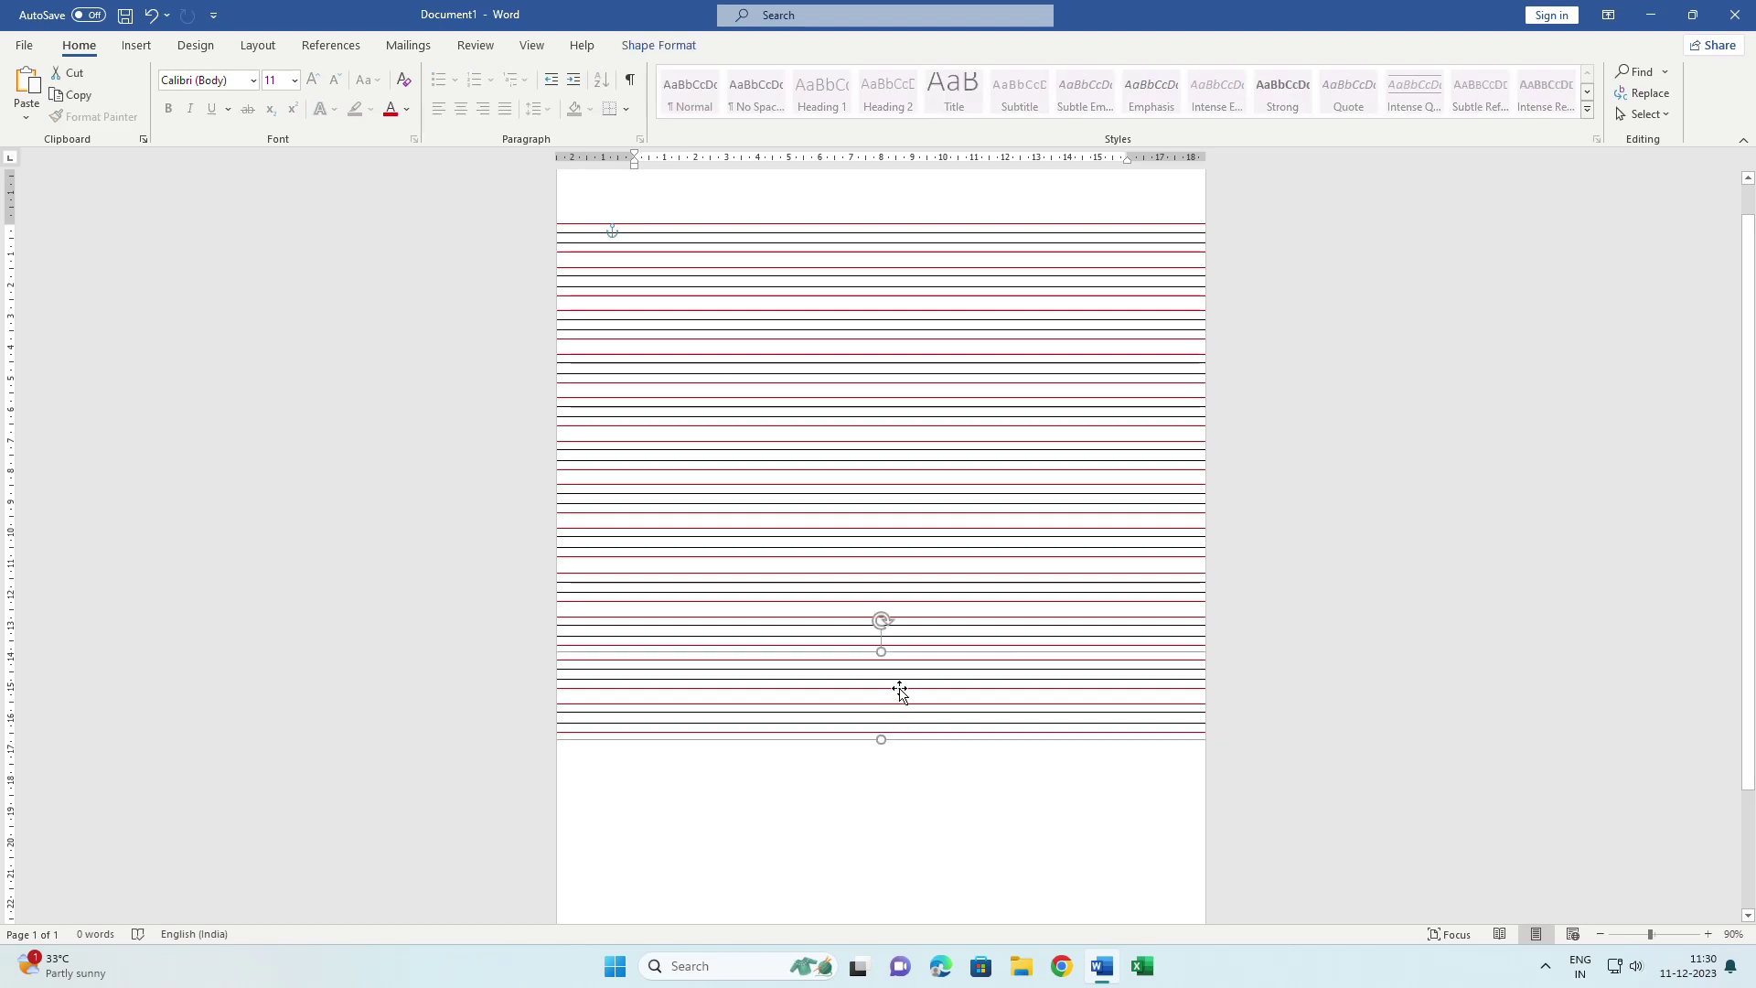
drag(900, 688, 900, 765)
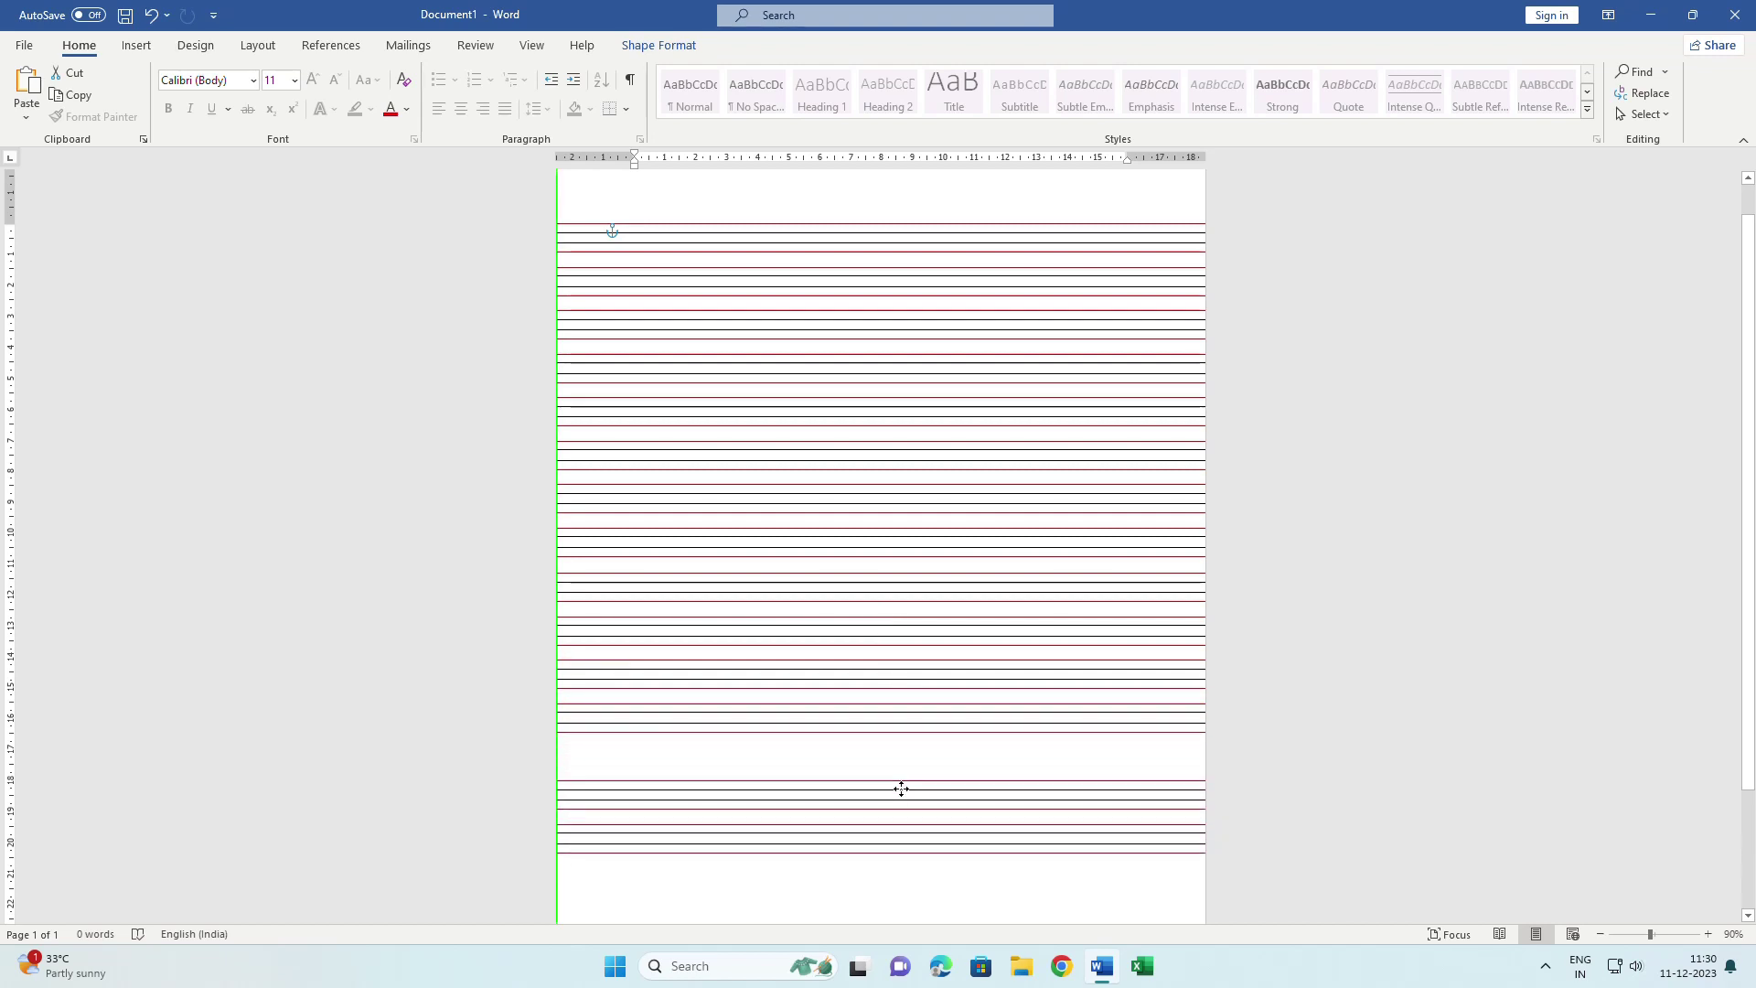
drag(899, 771, 900, 768)
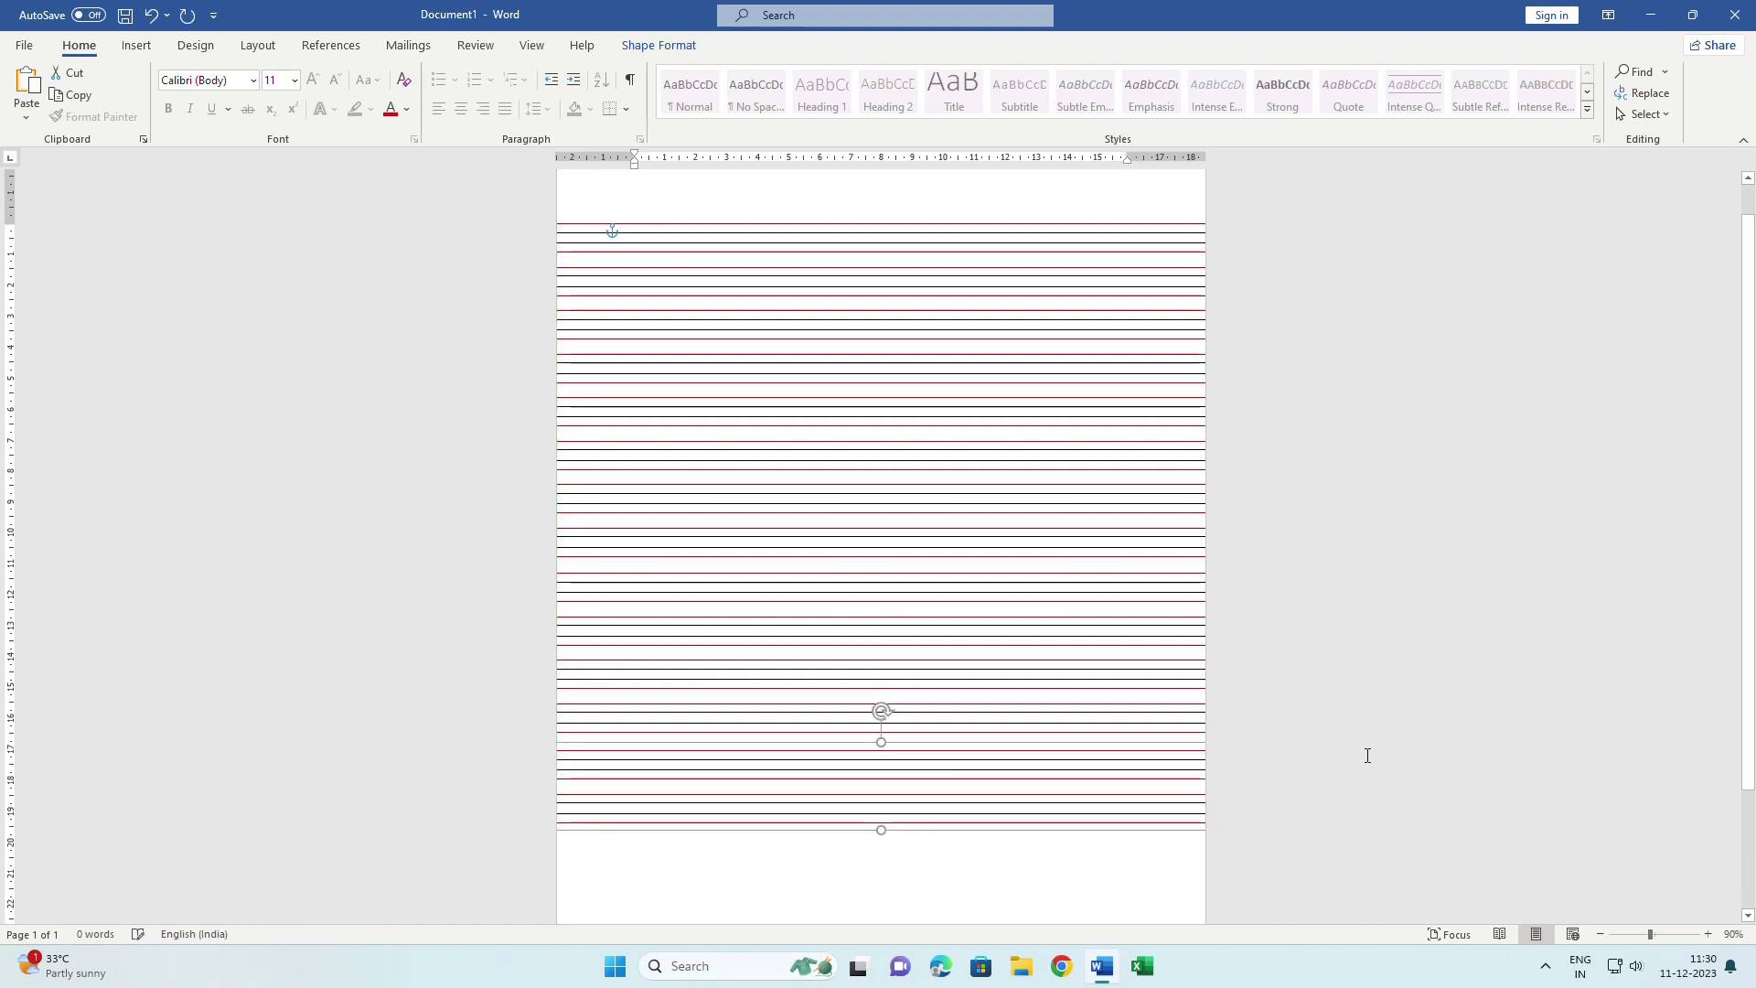
key(ctrl+z)
click(1030, 715)
key(ctrl+y)
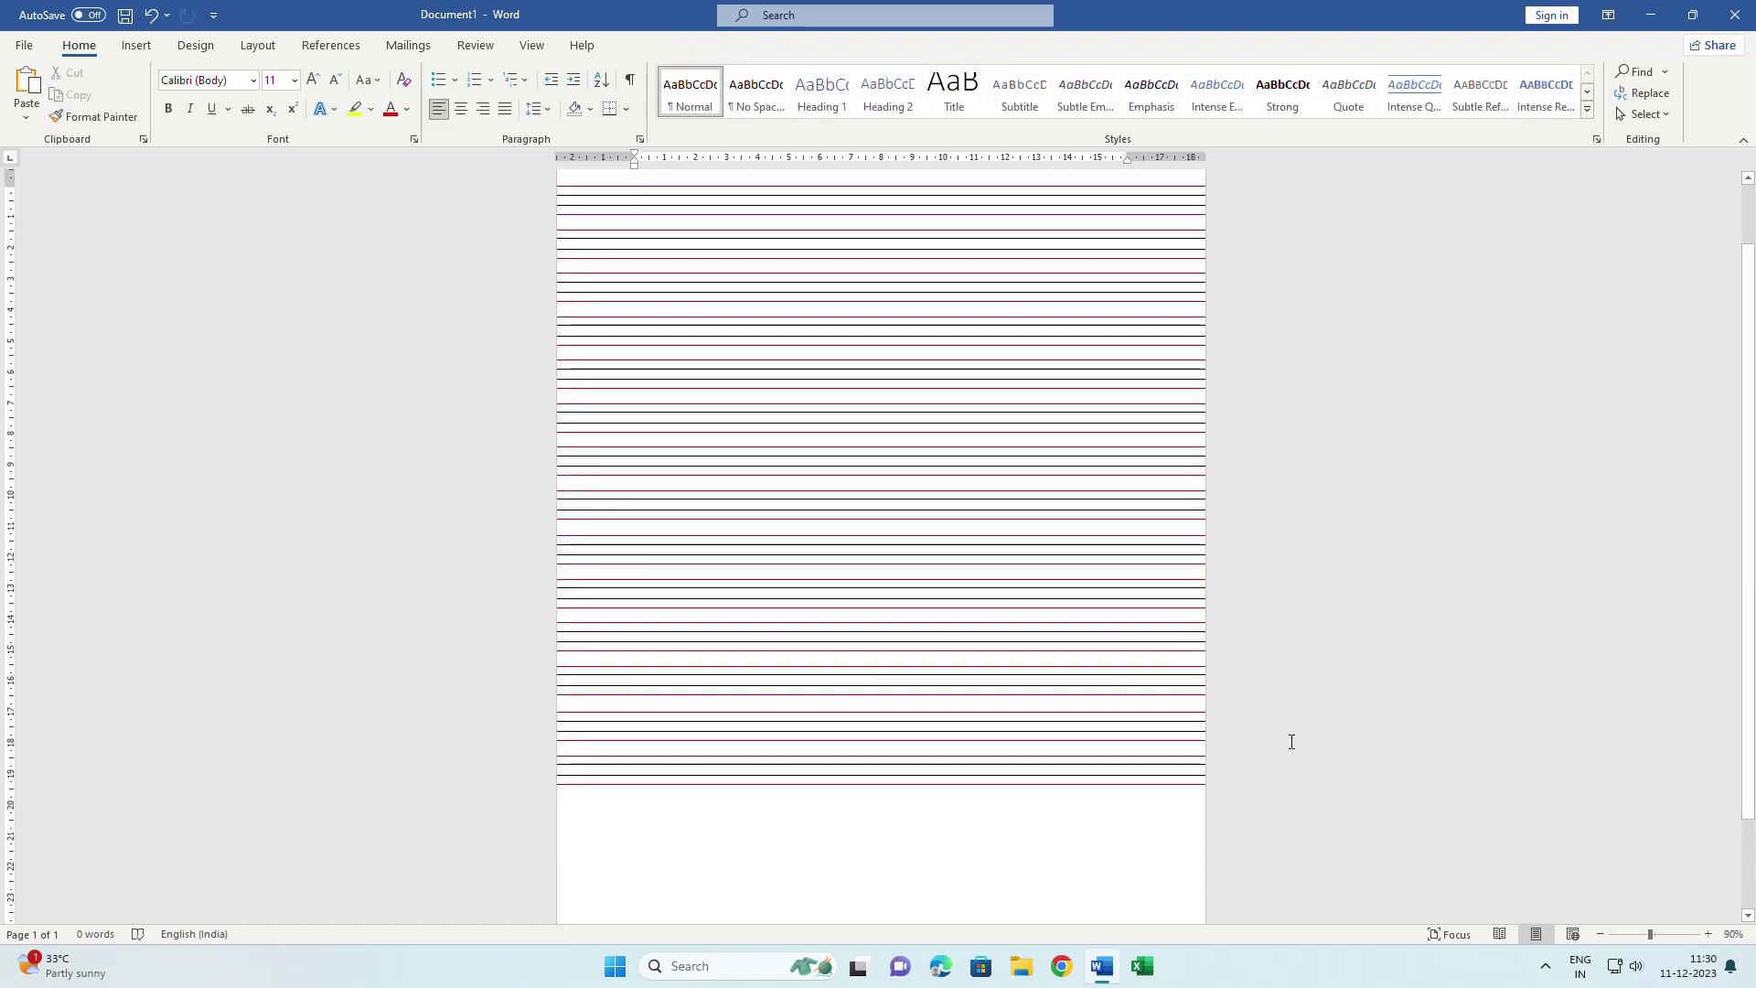
Shift the lower ruled-line block further down to nearly reach the page's bottom edge
scroll(1127, 689, down, 1)
drag(1029, 684, 1037, 749)
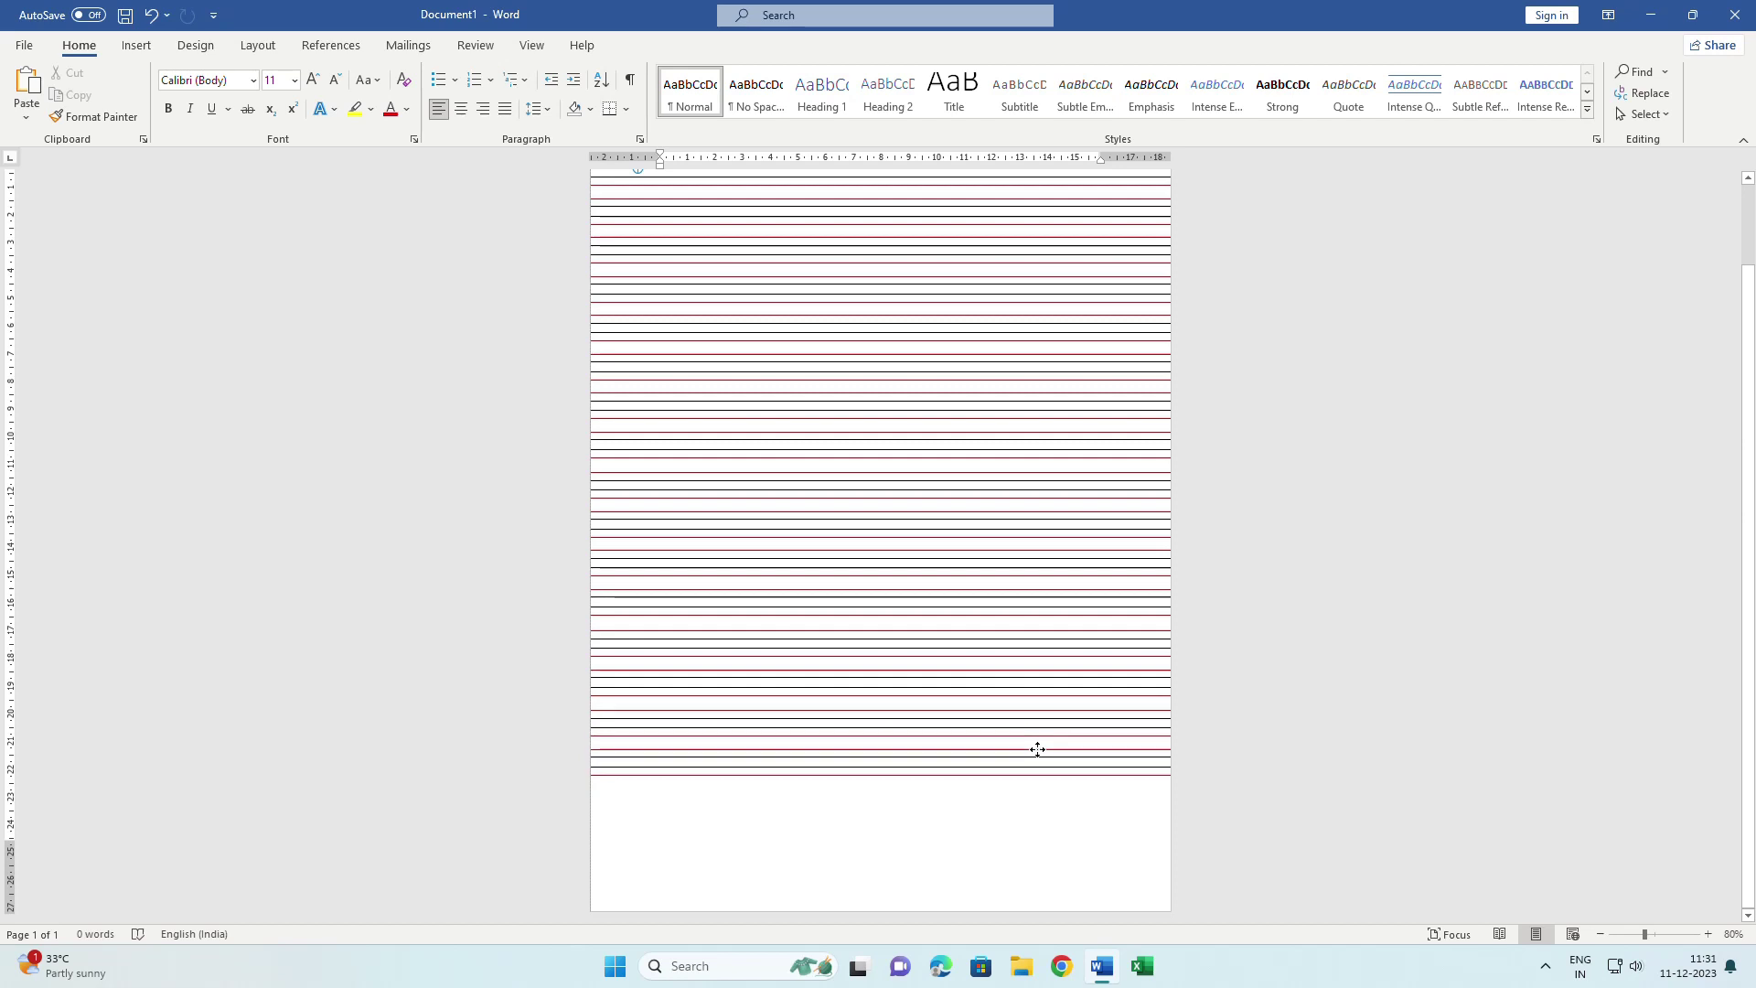
click(1022, 772)
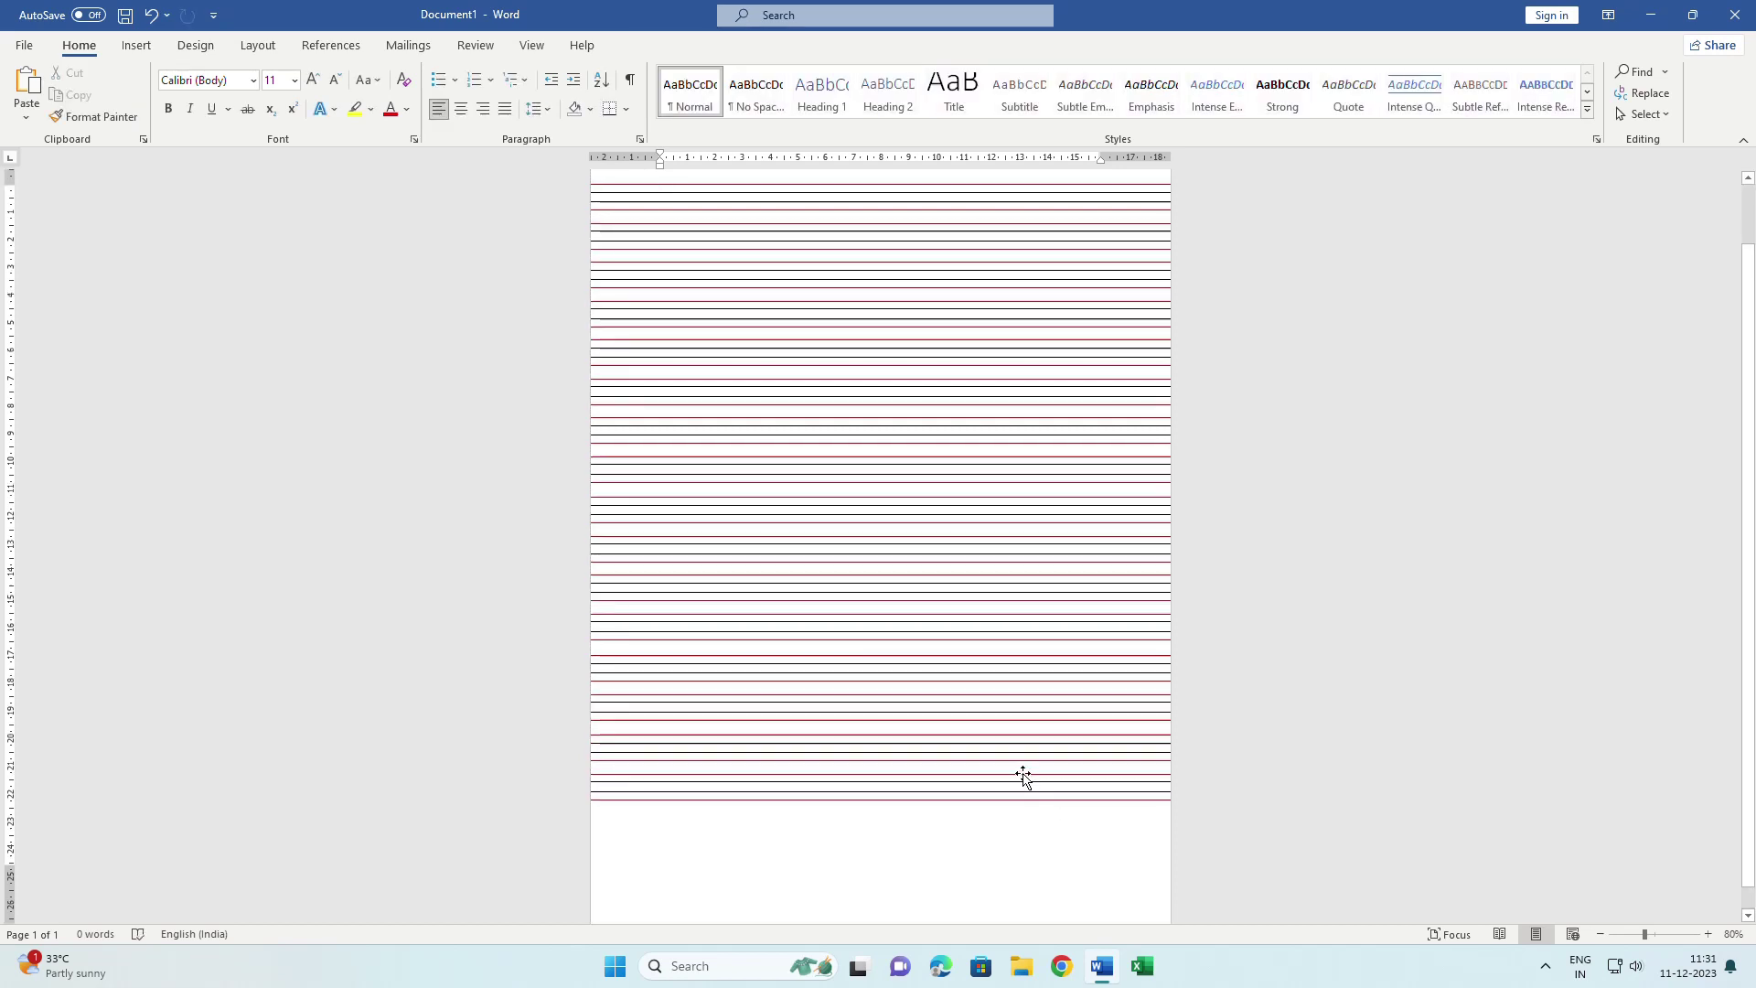
scroll(1022, 772, up, 3)
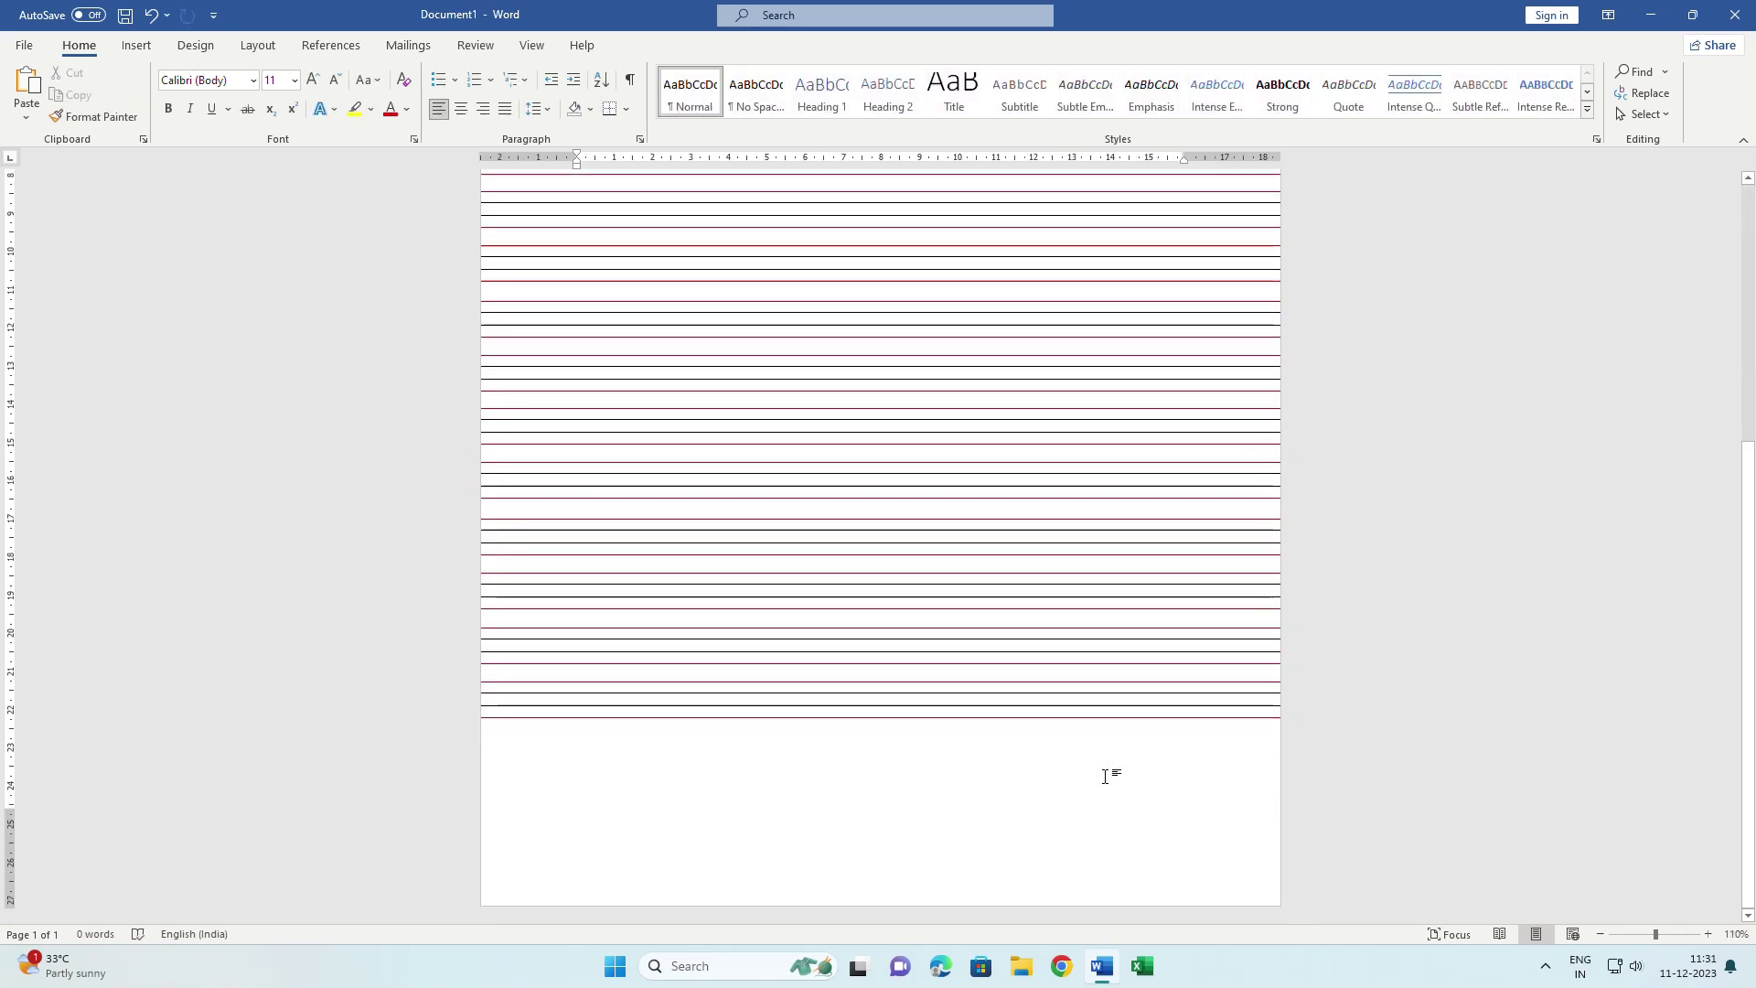
click(923, 717)
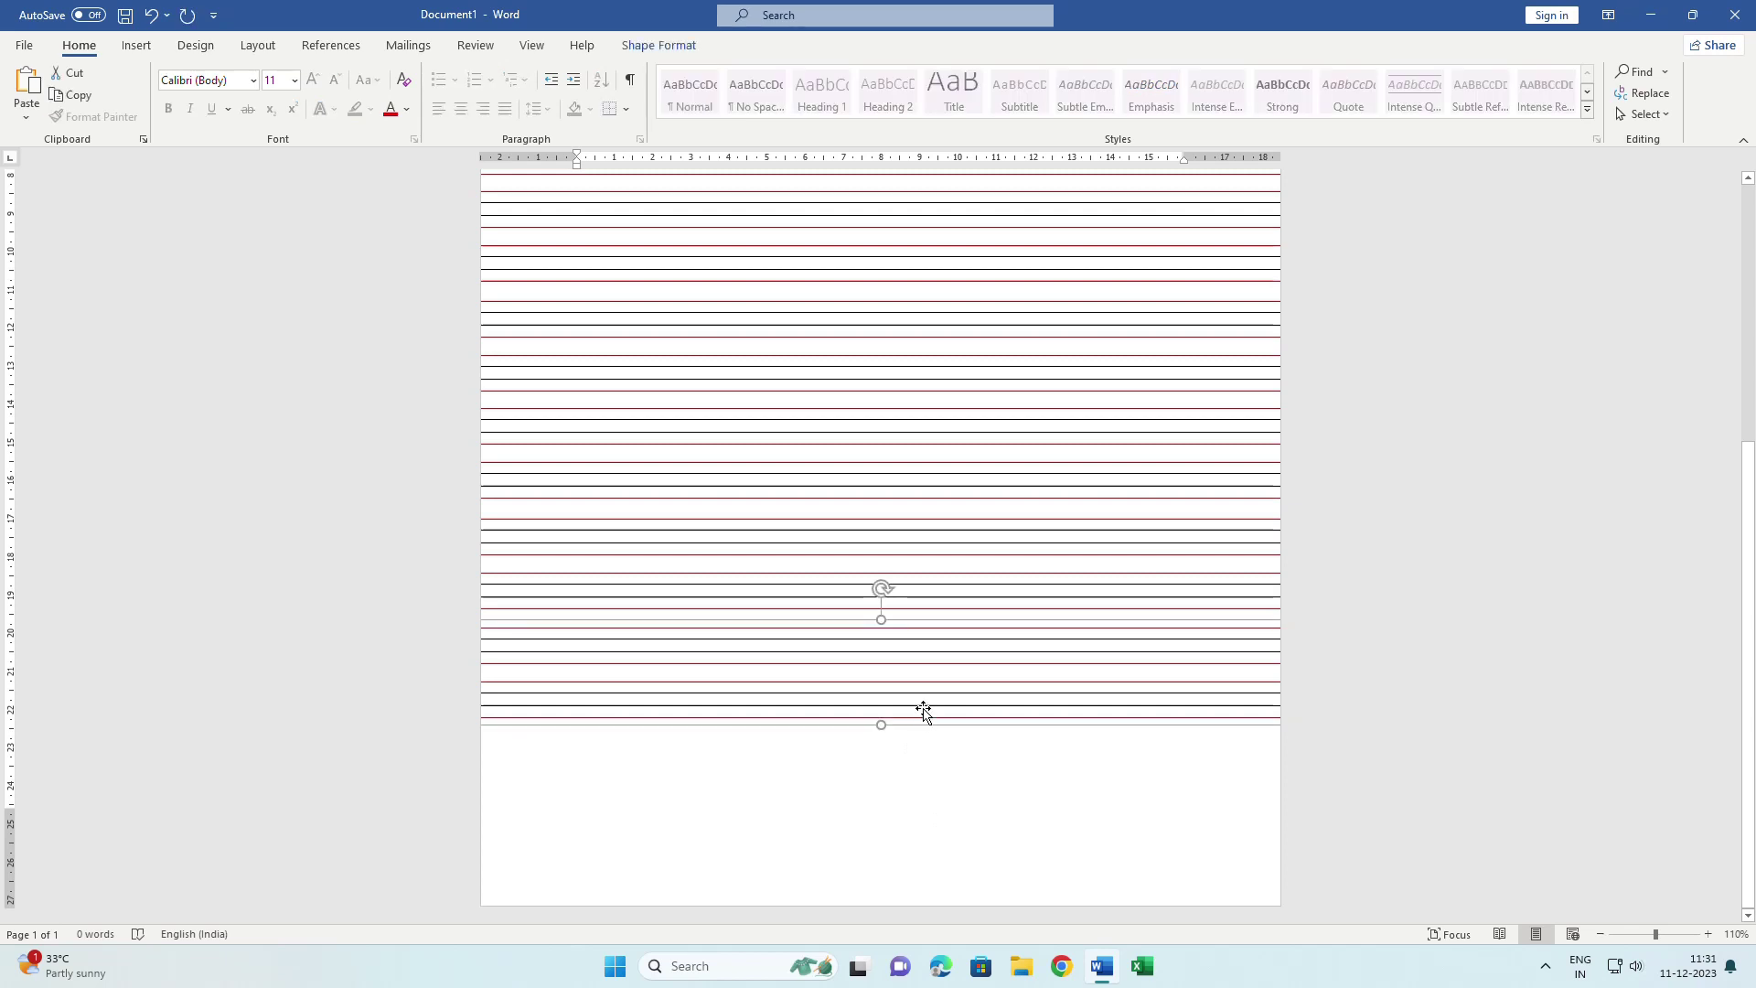
drag(922, 713, 928, 809)
scroll(972, 640, up, 3)
ctrl+scroll(975, 571, down, 3)
ctrl+scroll(951, 615, down, 1)
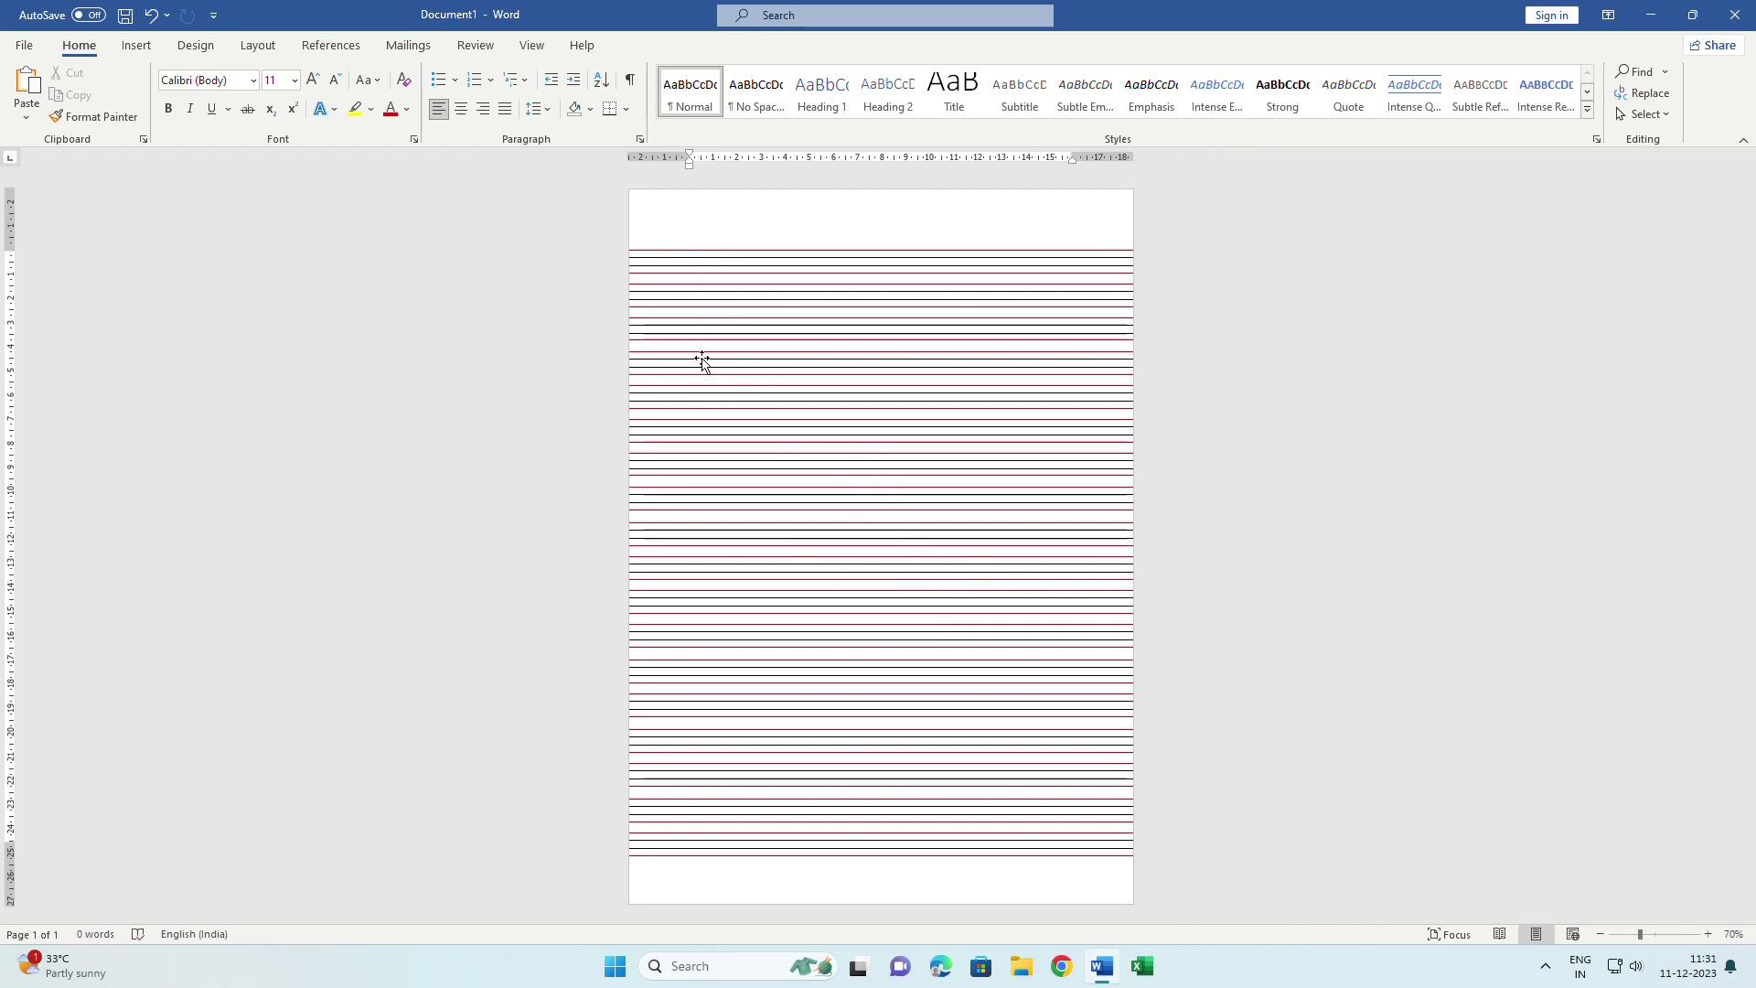
ctrl+scroll(689, 311, up, 4)
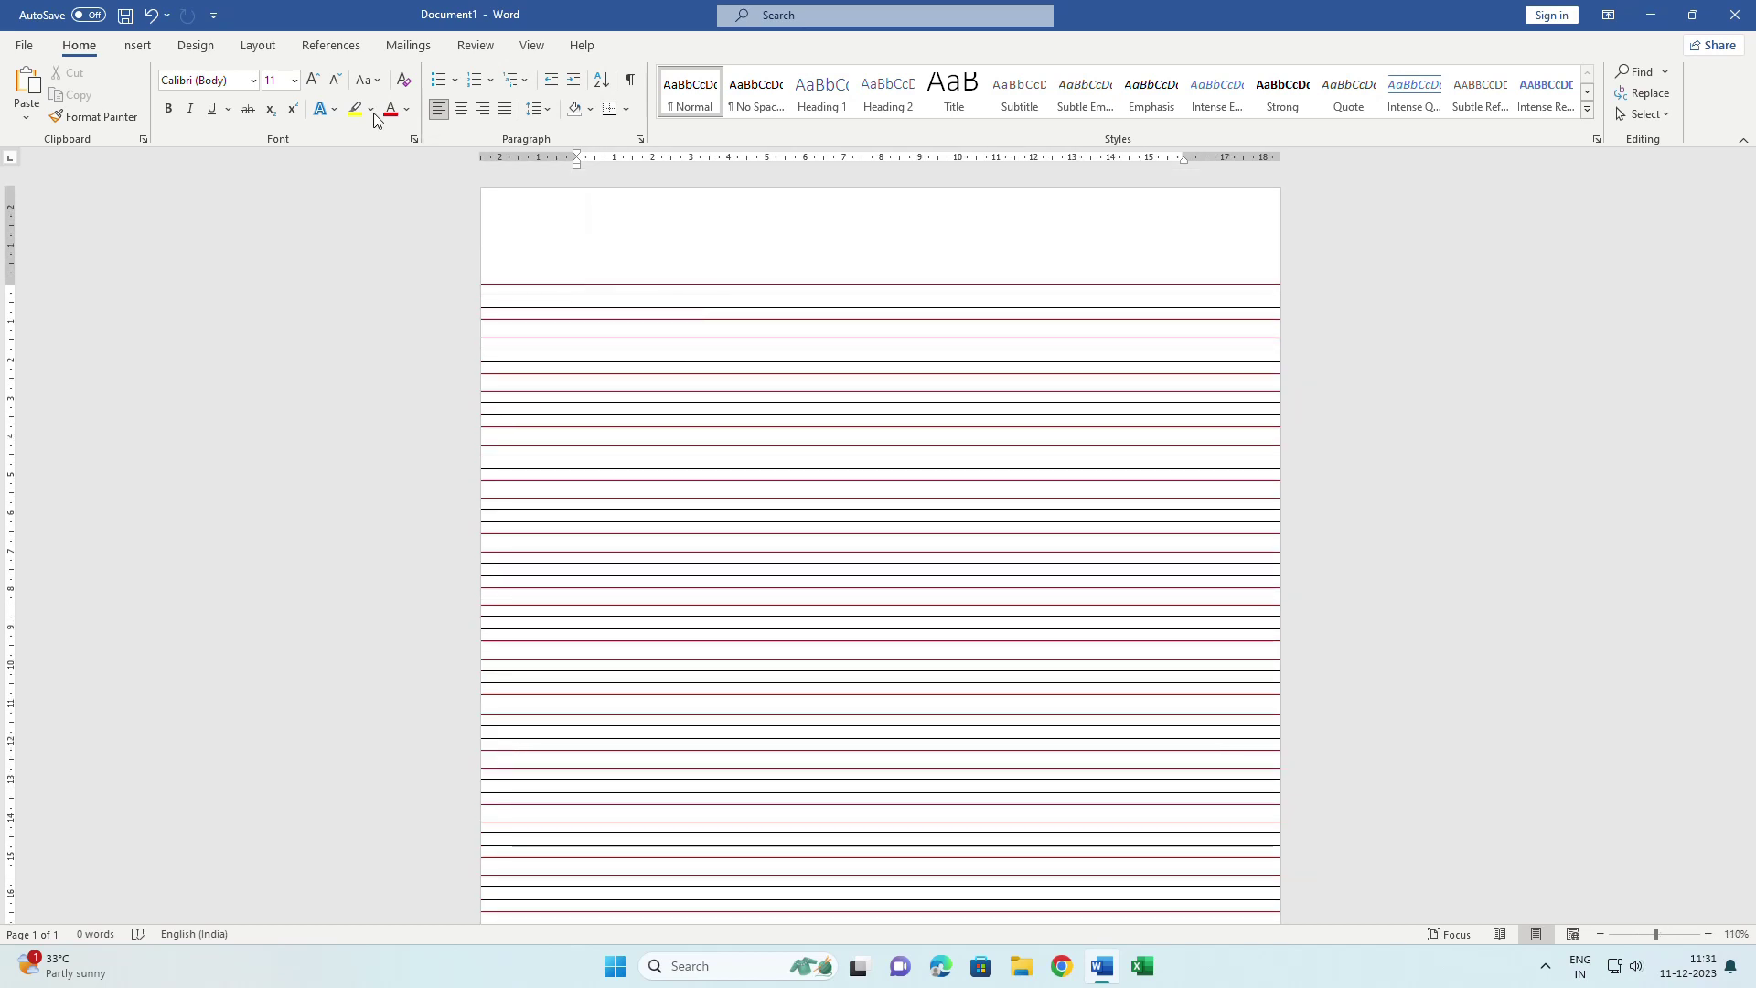
click(157, 53)
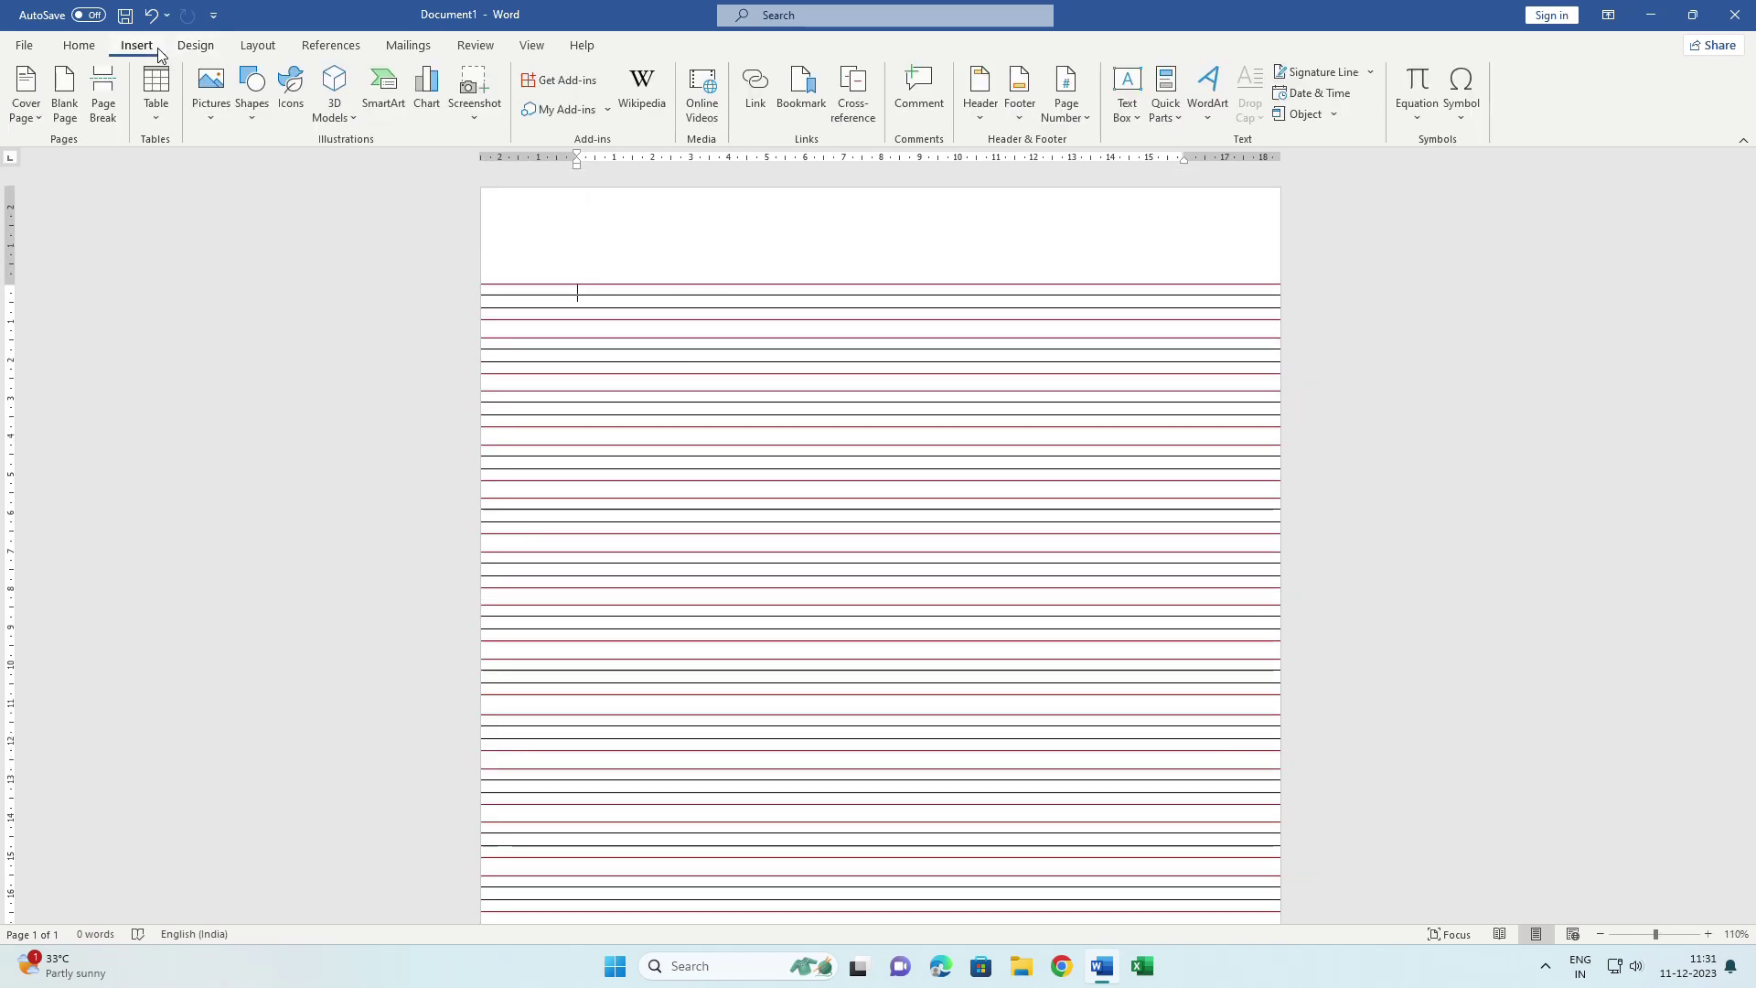
click(251, 90)
click(267, 176)
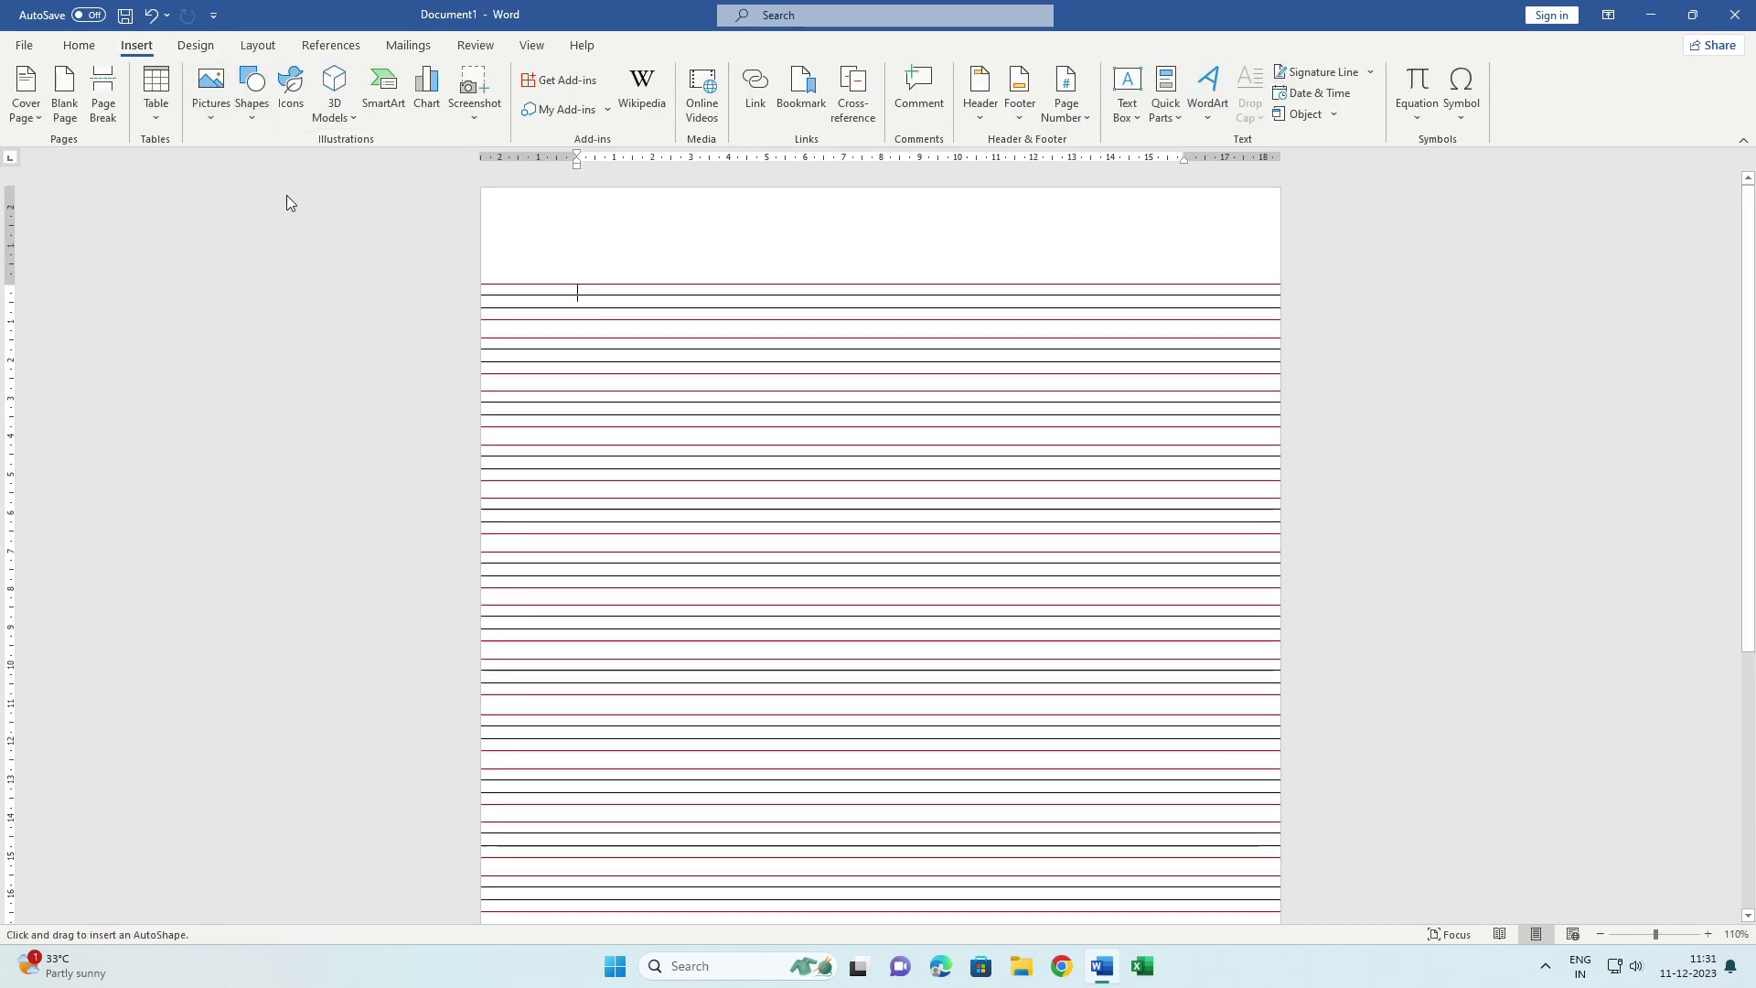
ctrl+scroll(594, 265, down, 2)
ctrl+scroll(640, 338, down, 2)
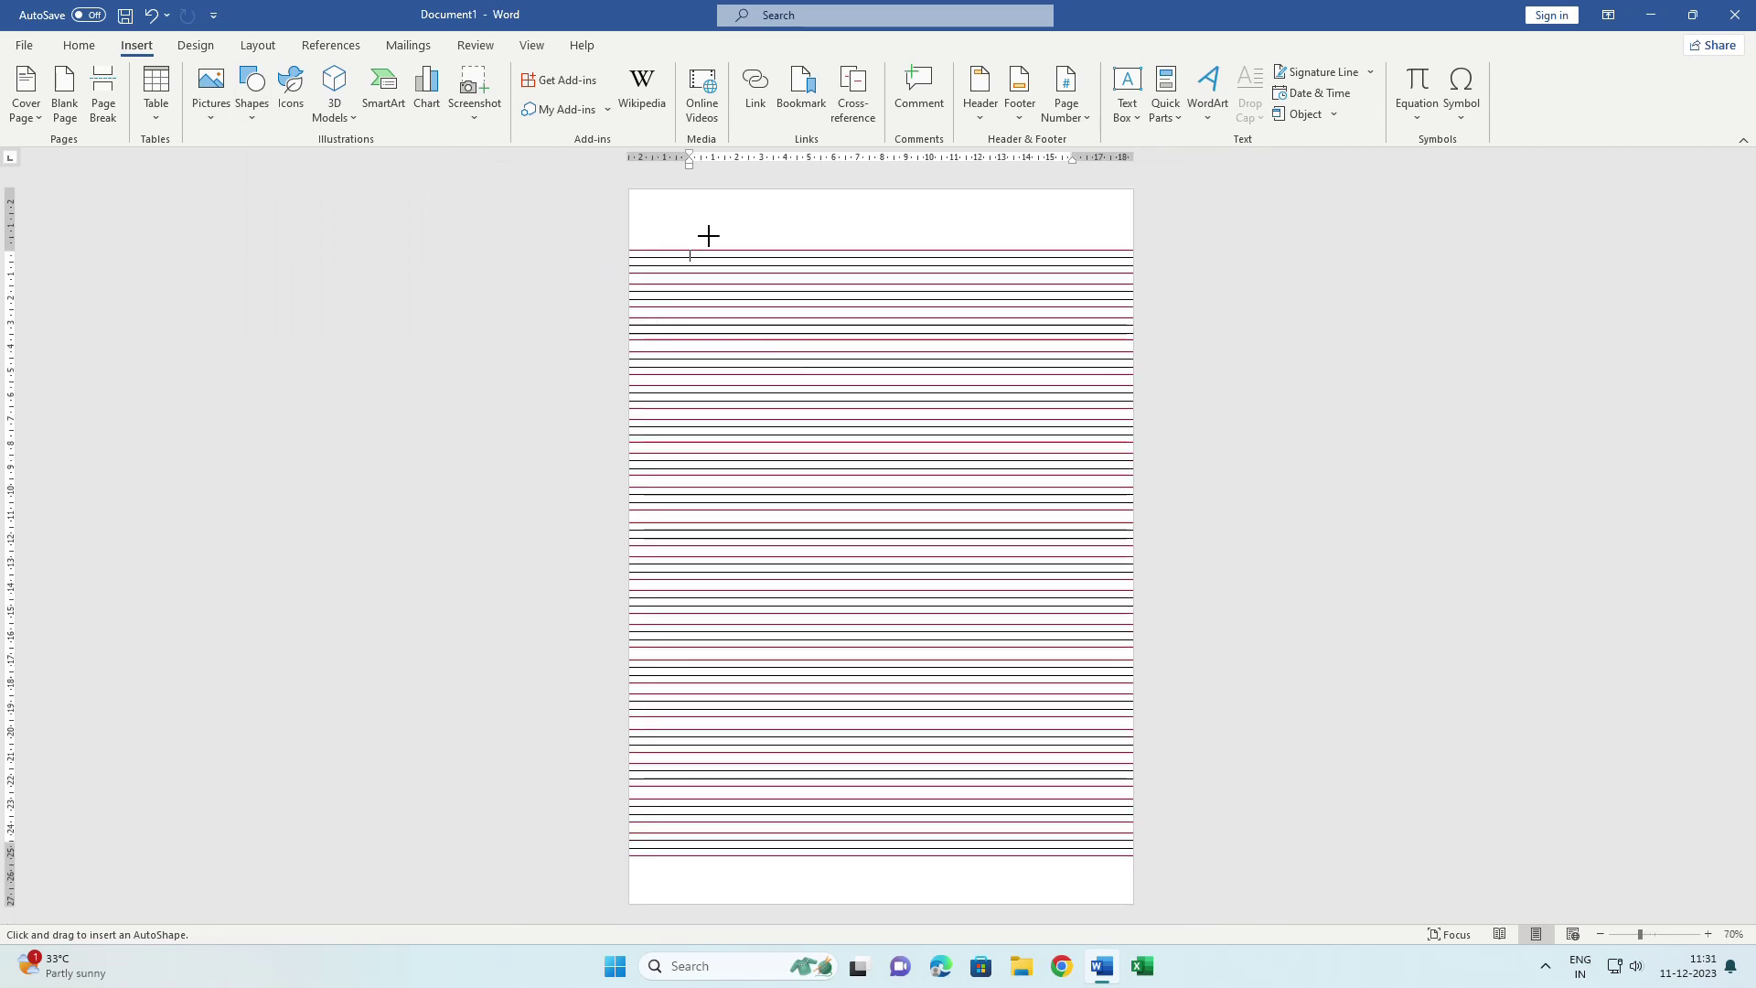
drag(684, 189, 753, 903)
drag(685, 592, 689, 591)
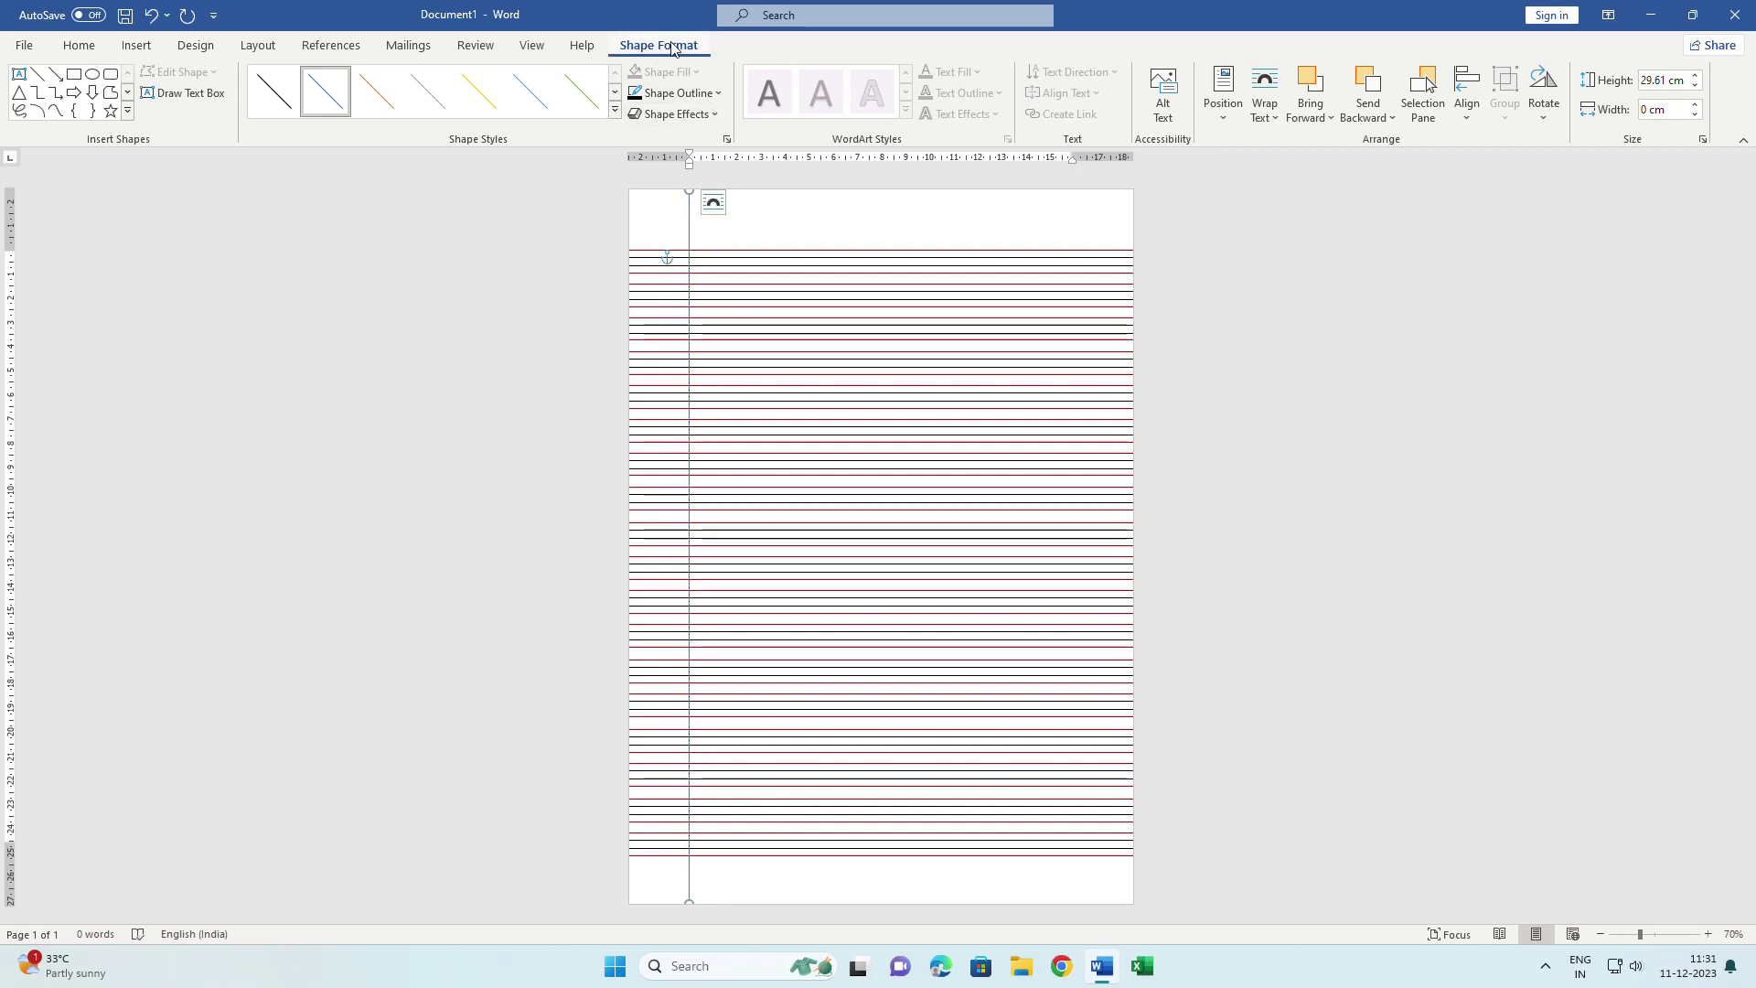
click(712, 93)
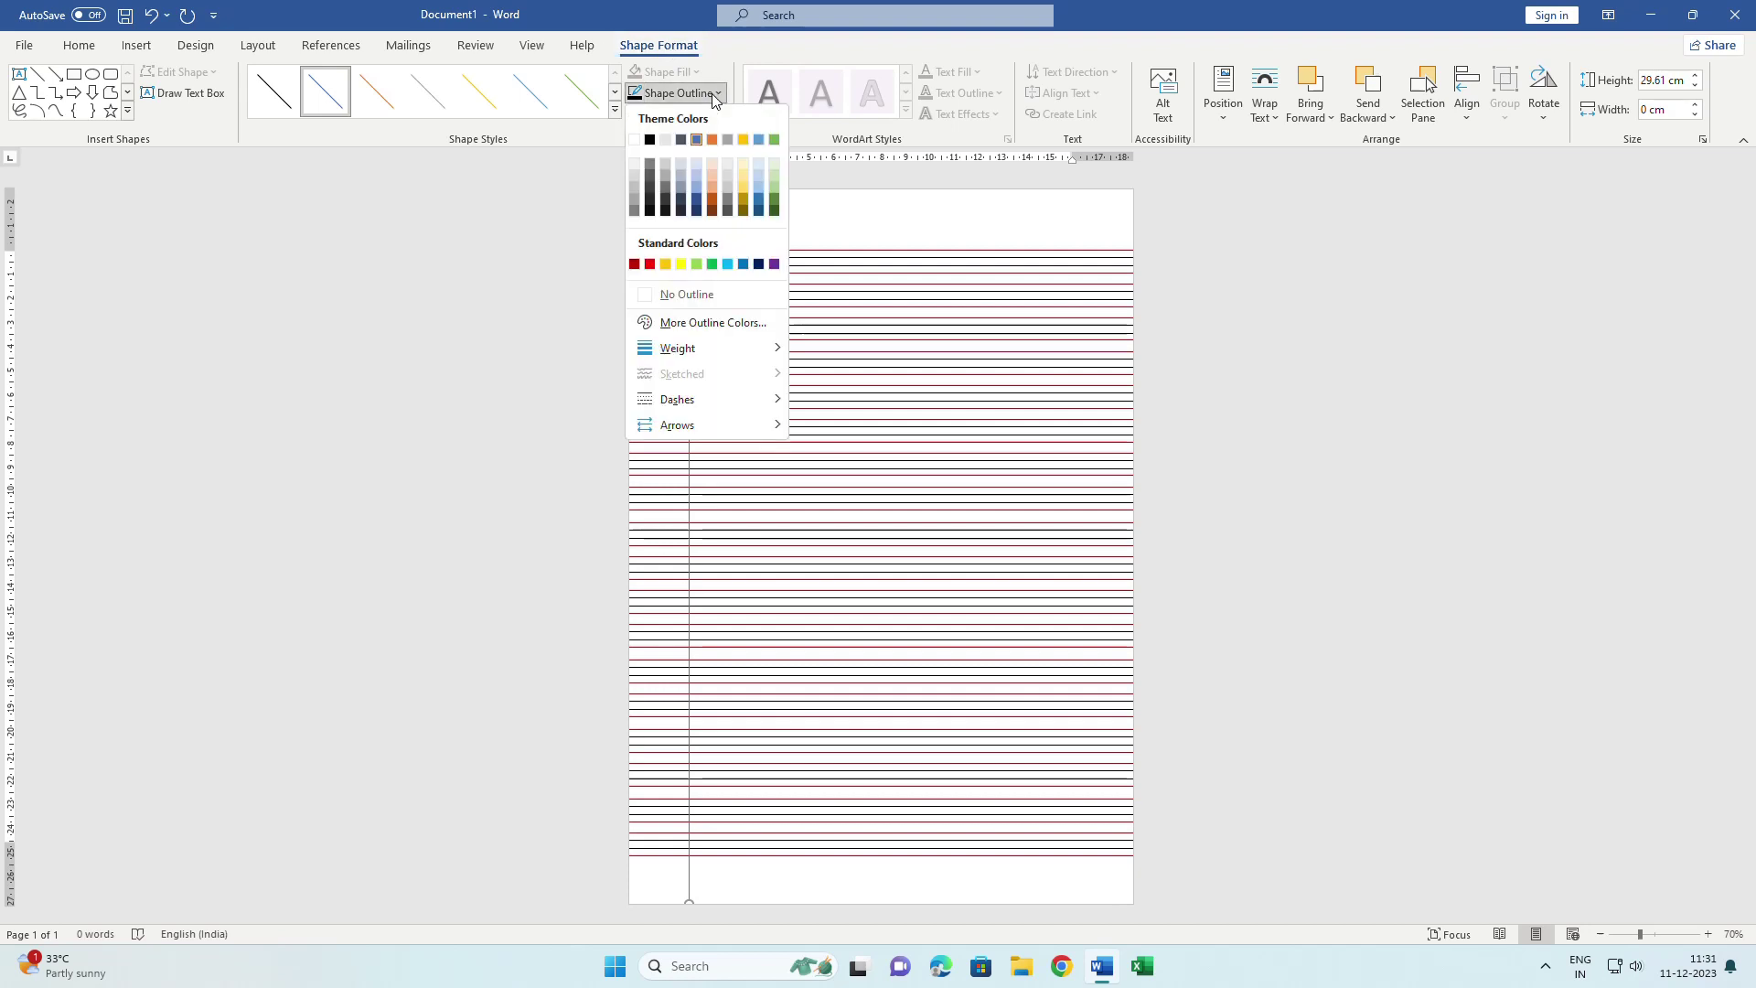
click(651, 264)
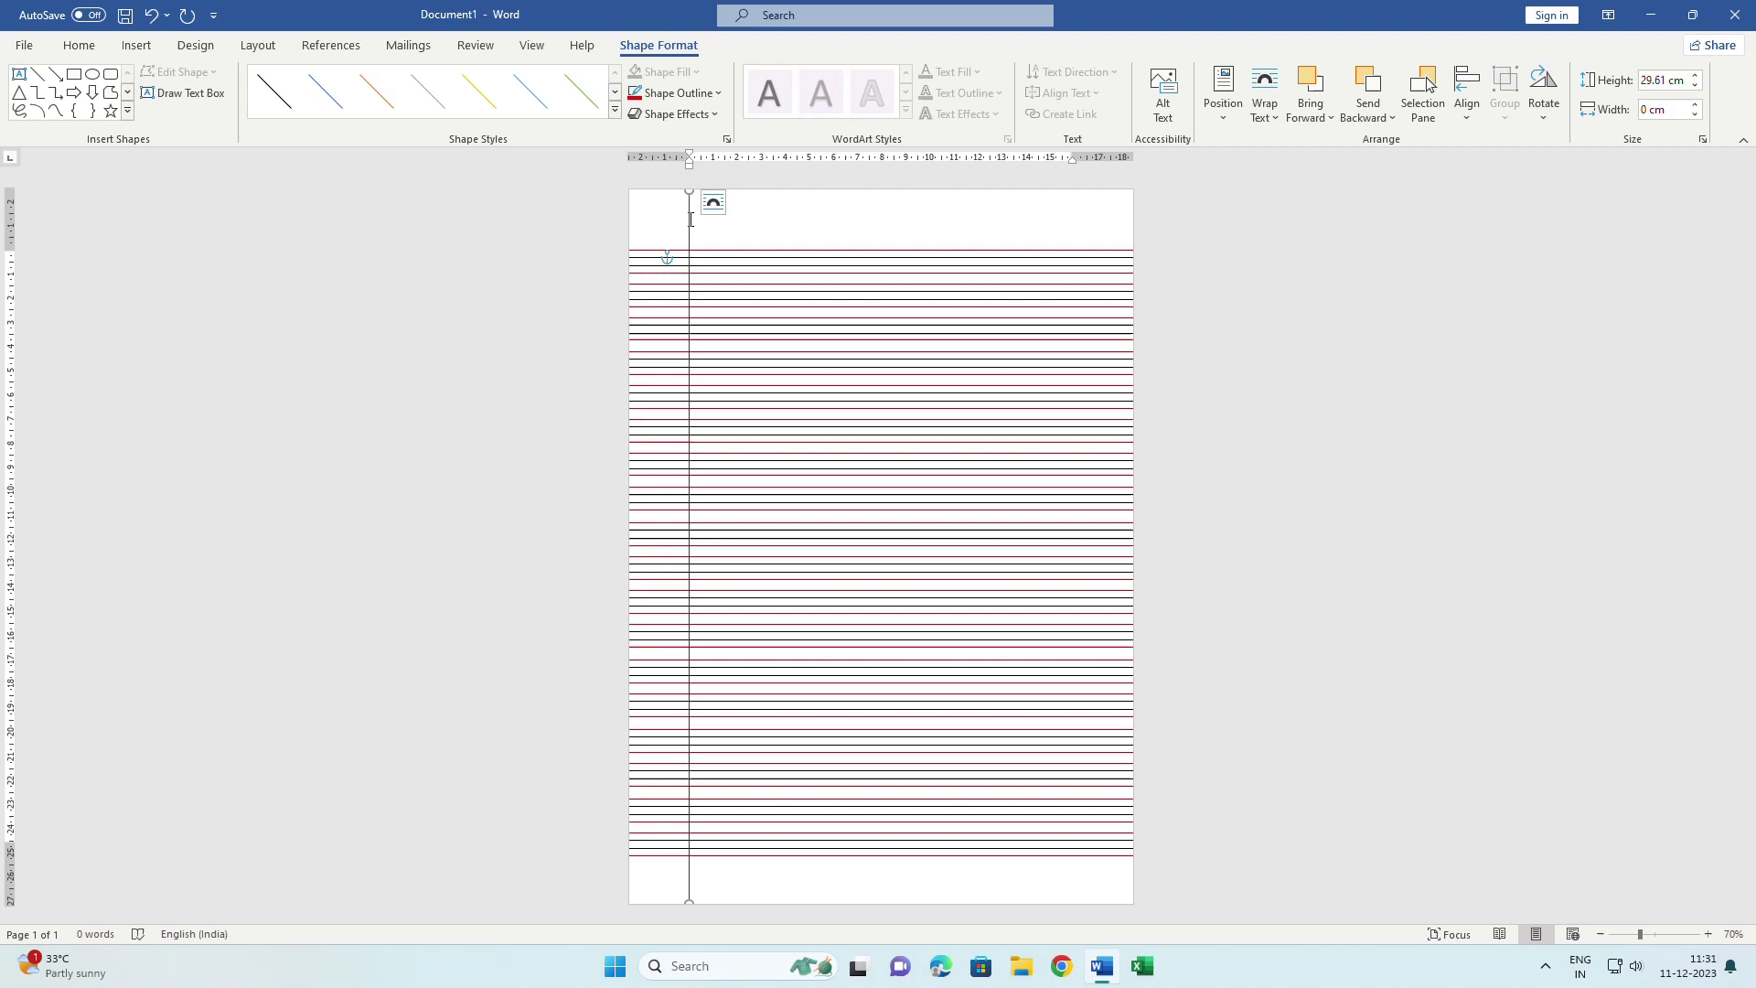
drag(691, 219, 677, 216)
ctrl+scroll(585, 247, up, 5)
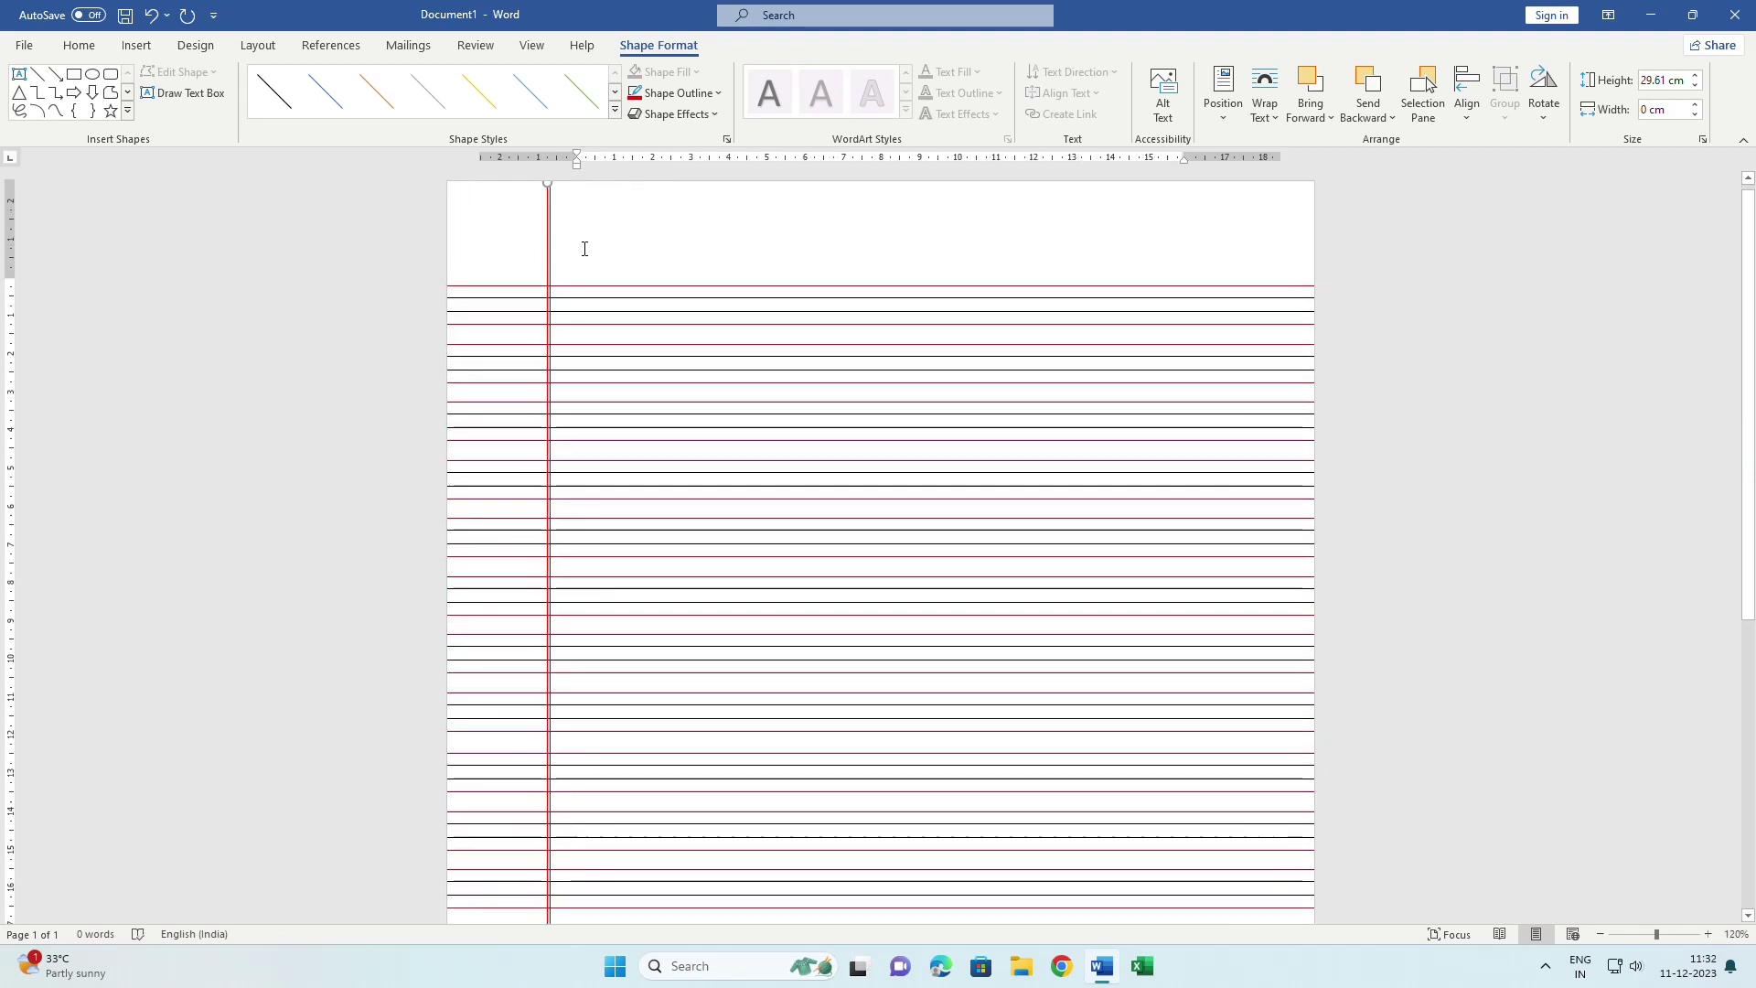
ctrl+scroll(508, 238, up, 2)
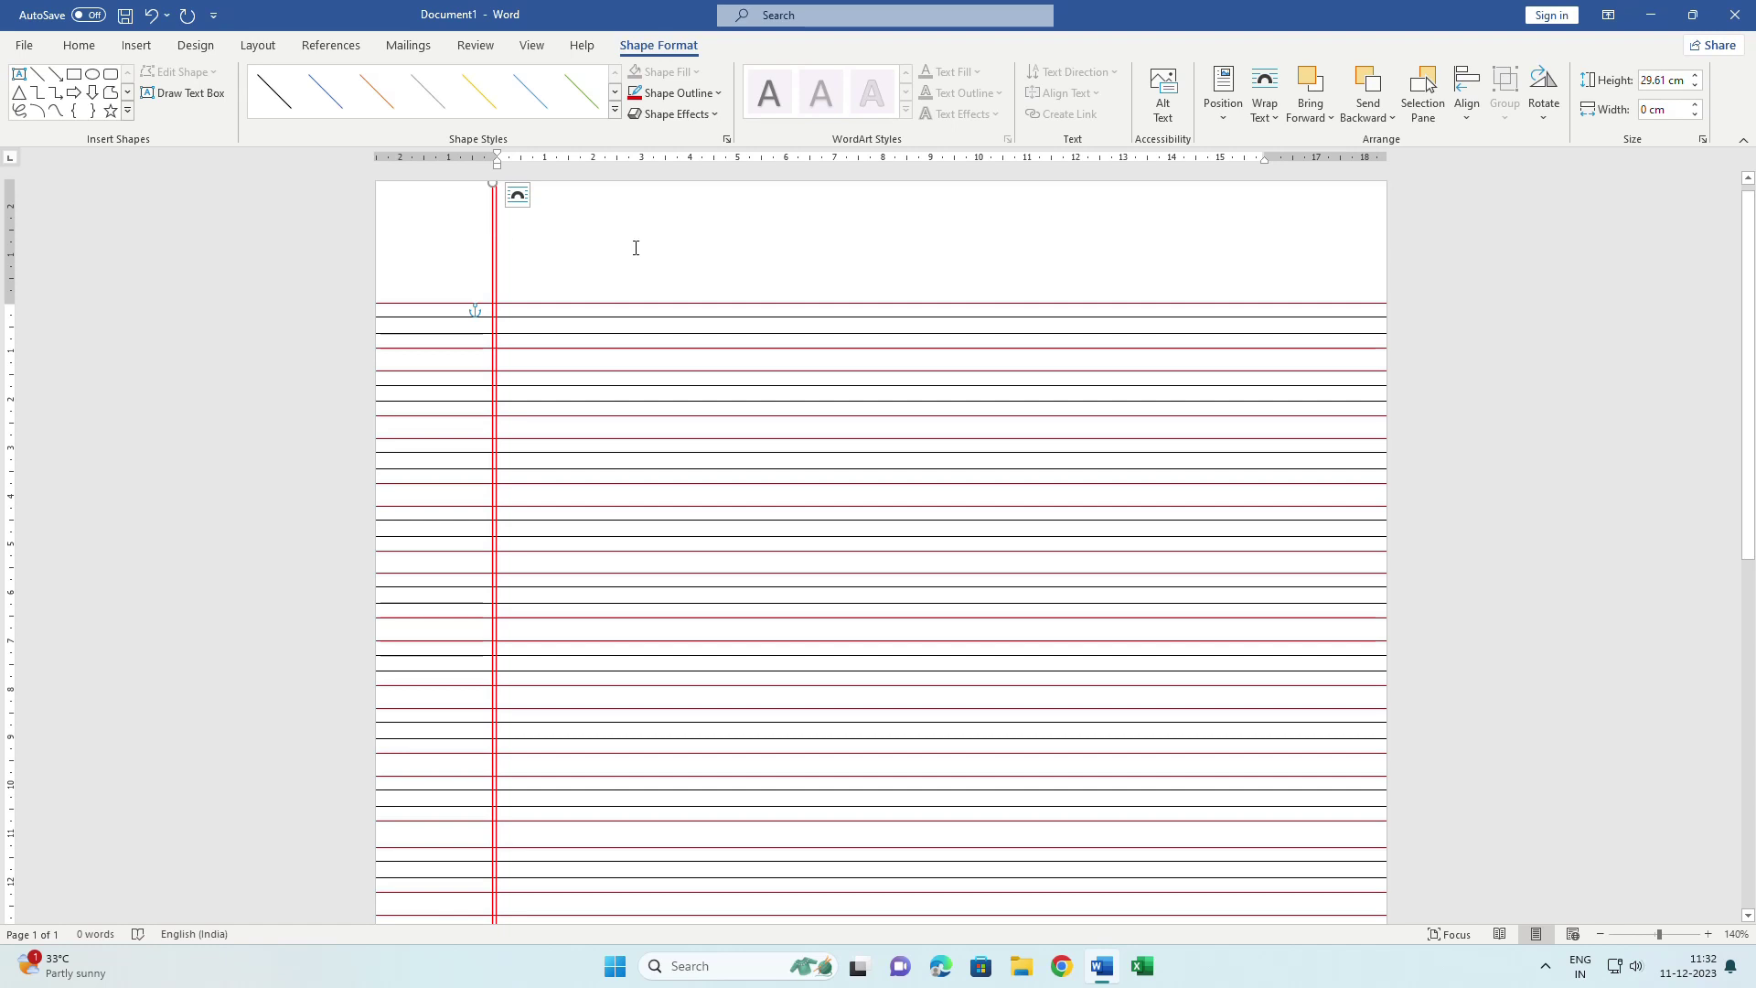
key(Left)
key(Left)
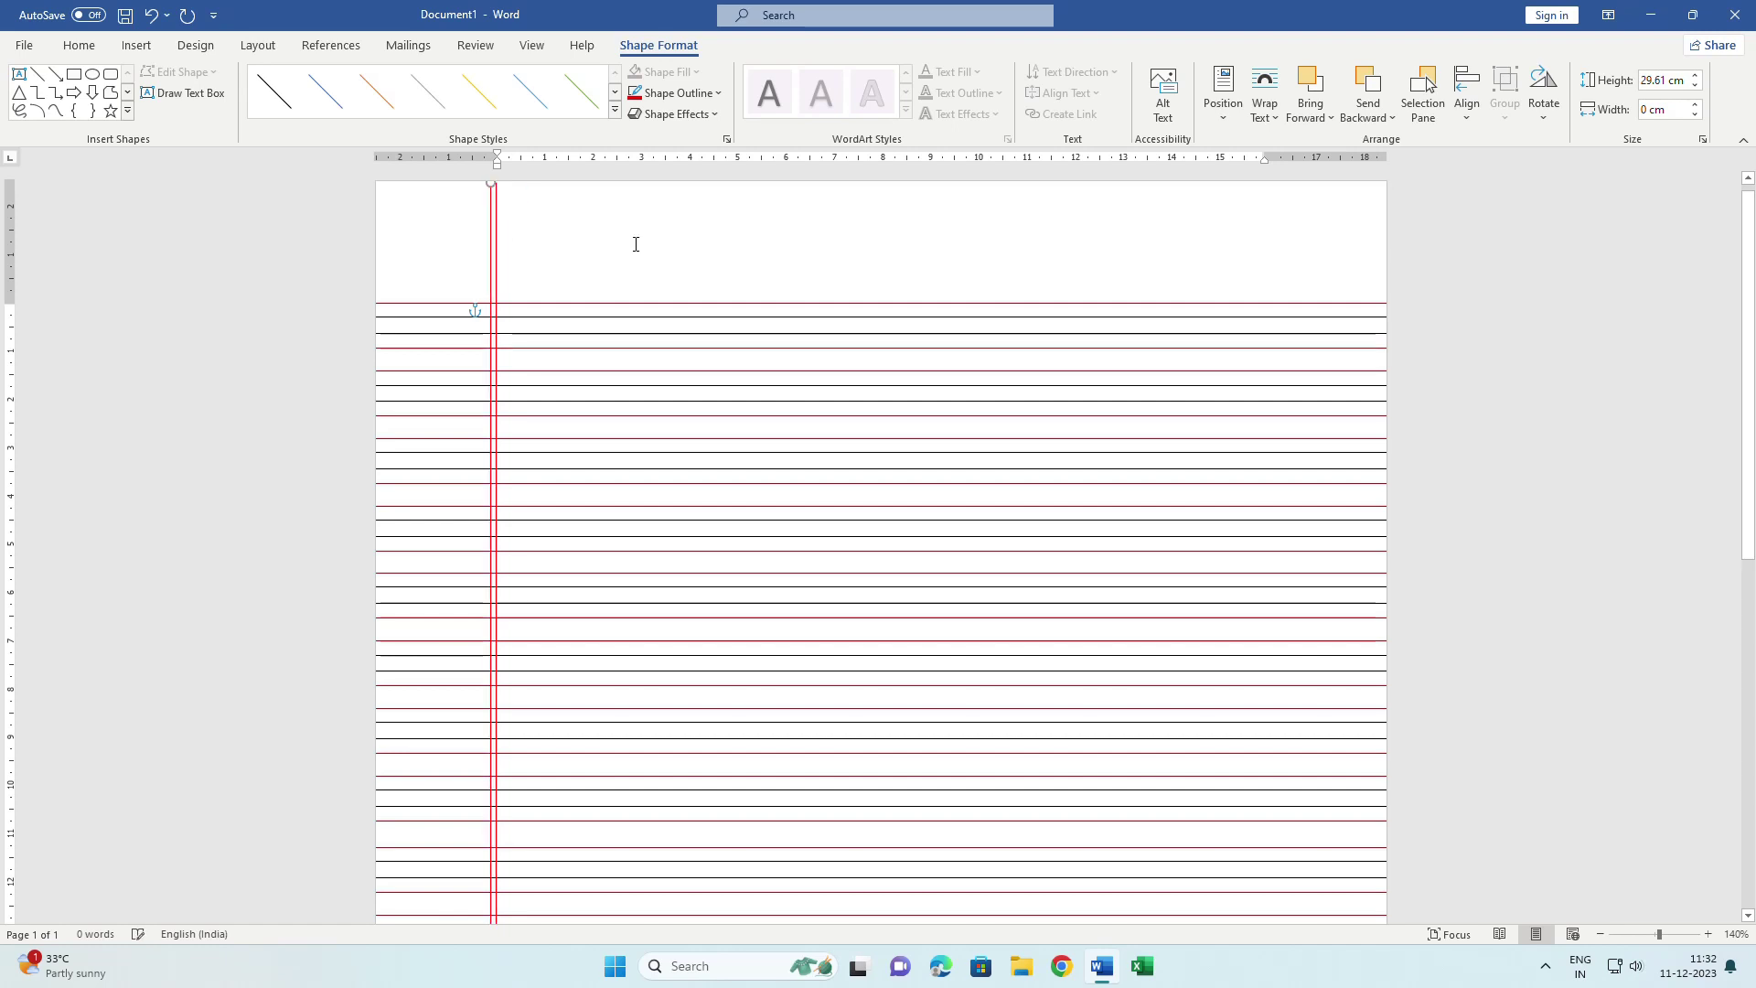
click(1491, 290)
ctrl+scroll(679, 420, down, 3)
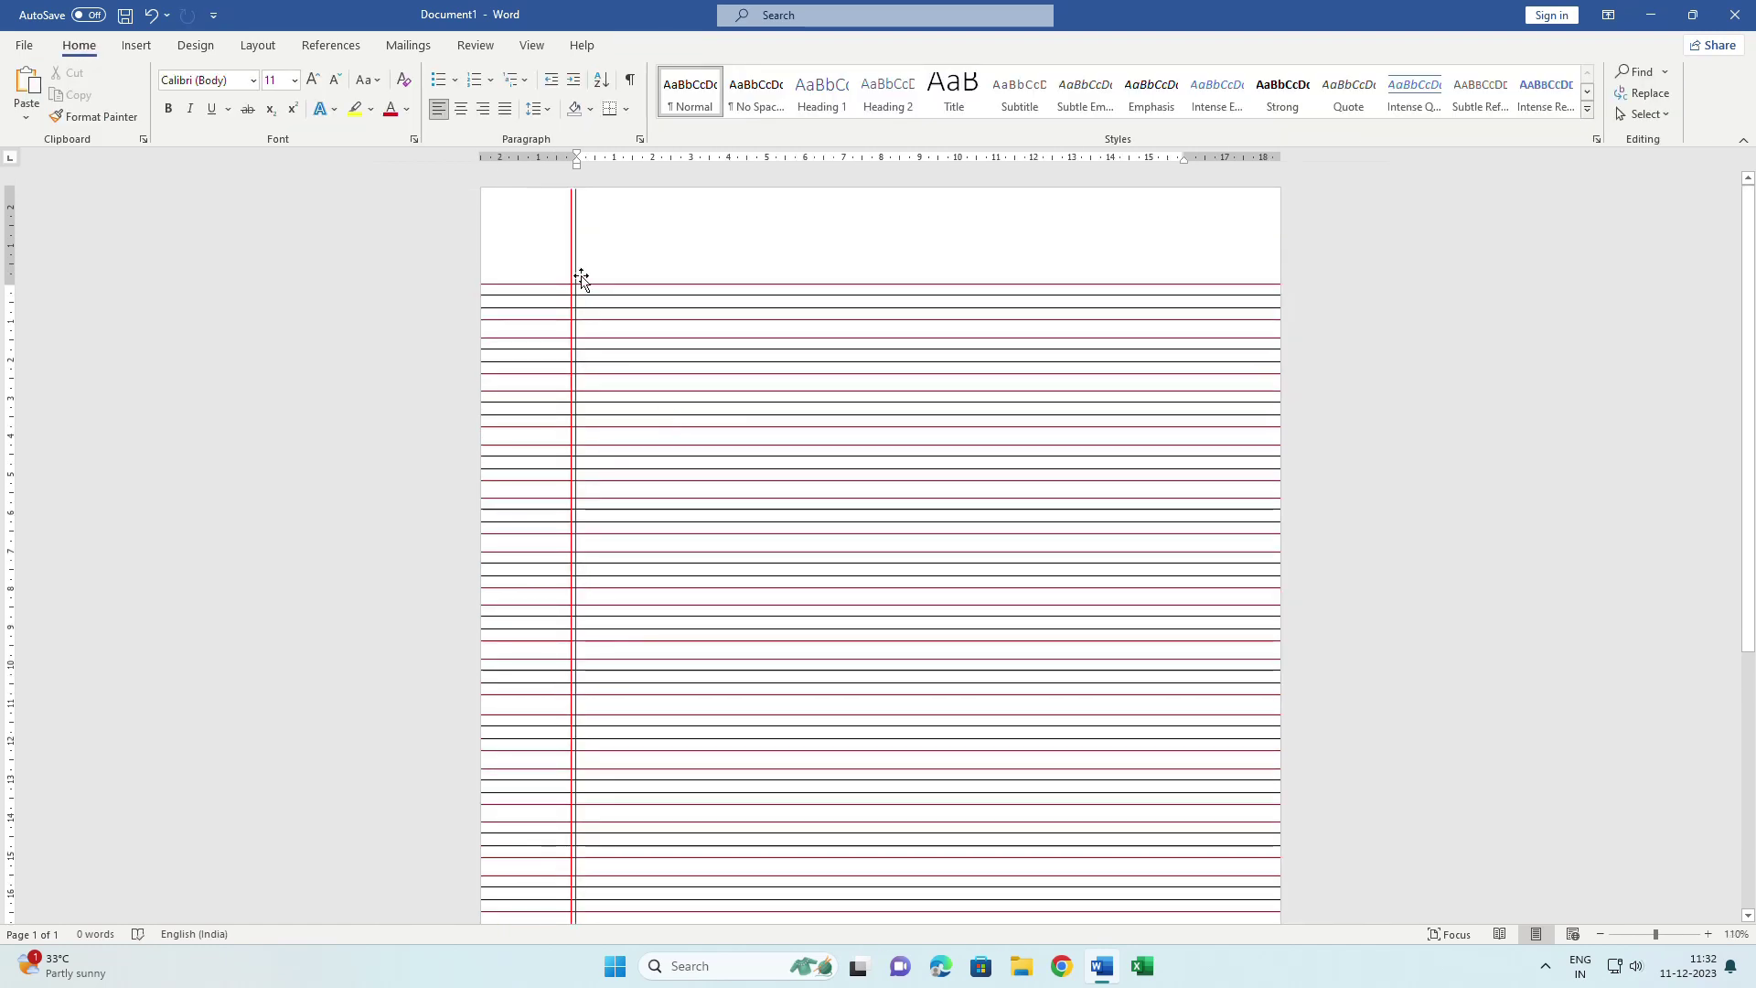
scroll(929, 403, down, 2)
scroll(608, 499, up, 2)
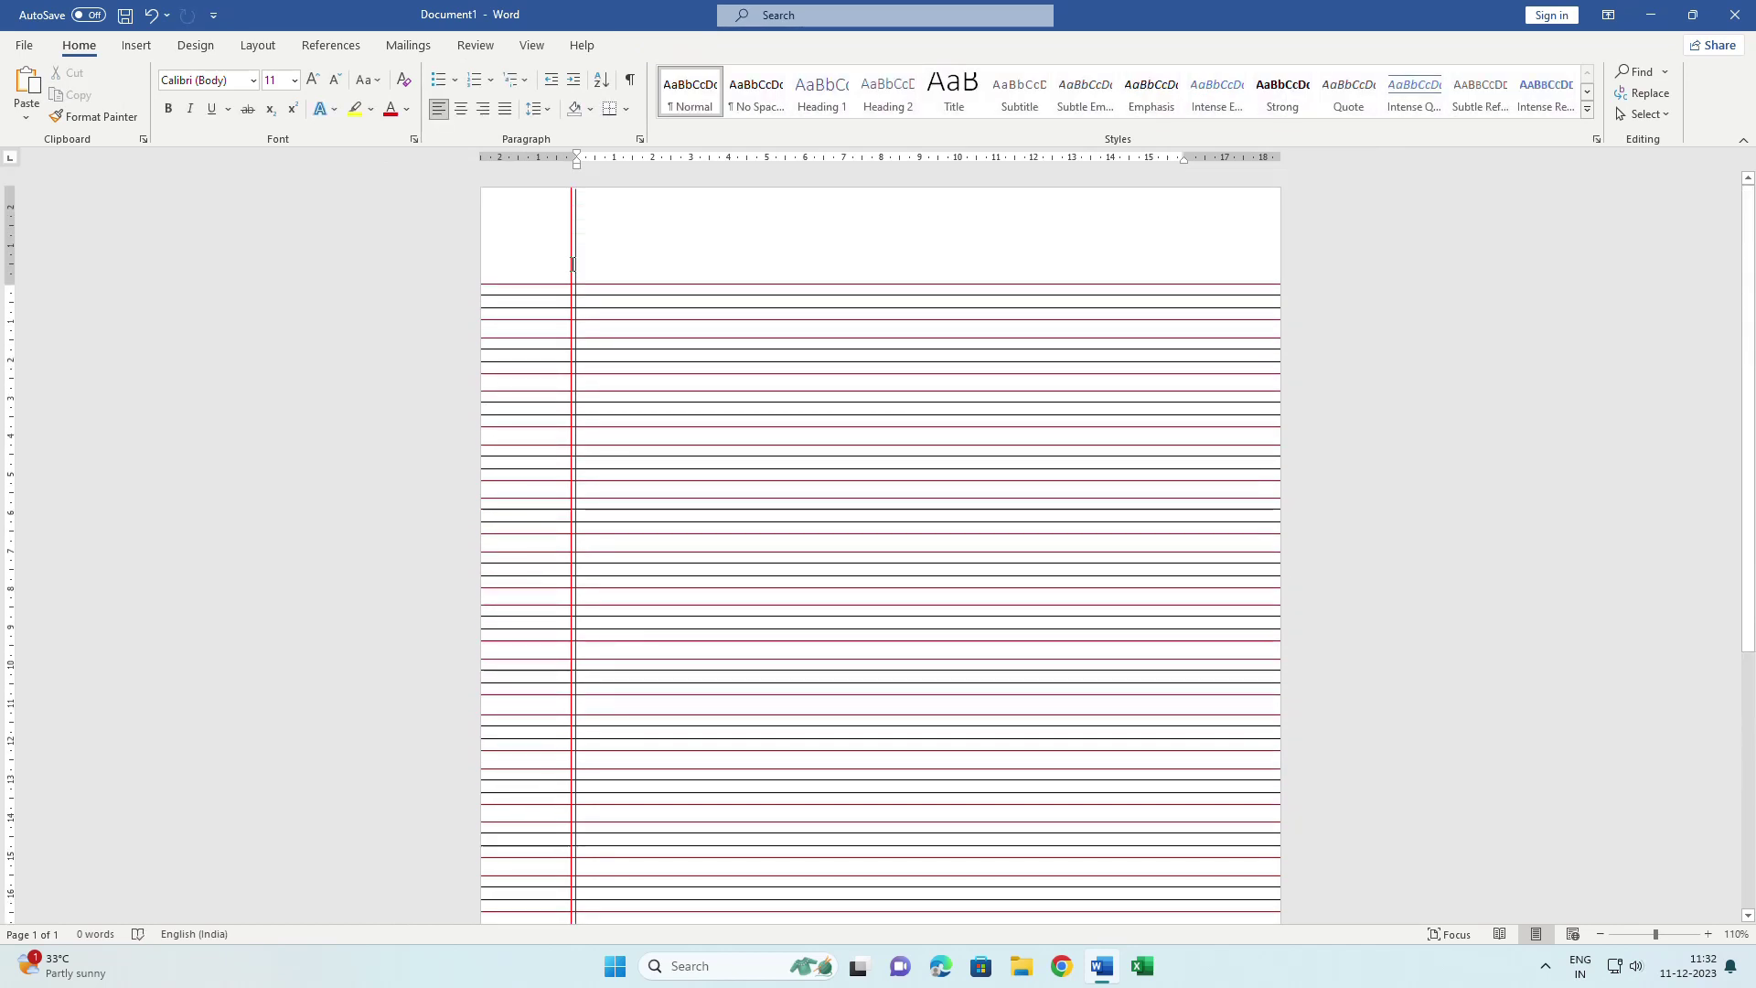
ctrl+scroll(574, 264, up, 5)
click(438, 219)
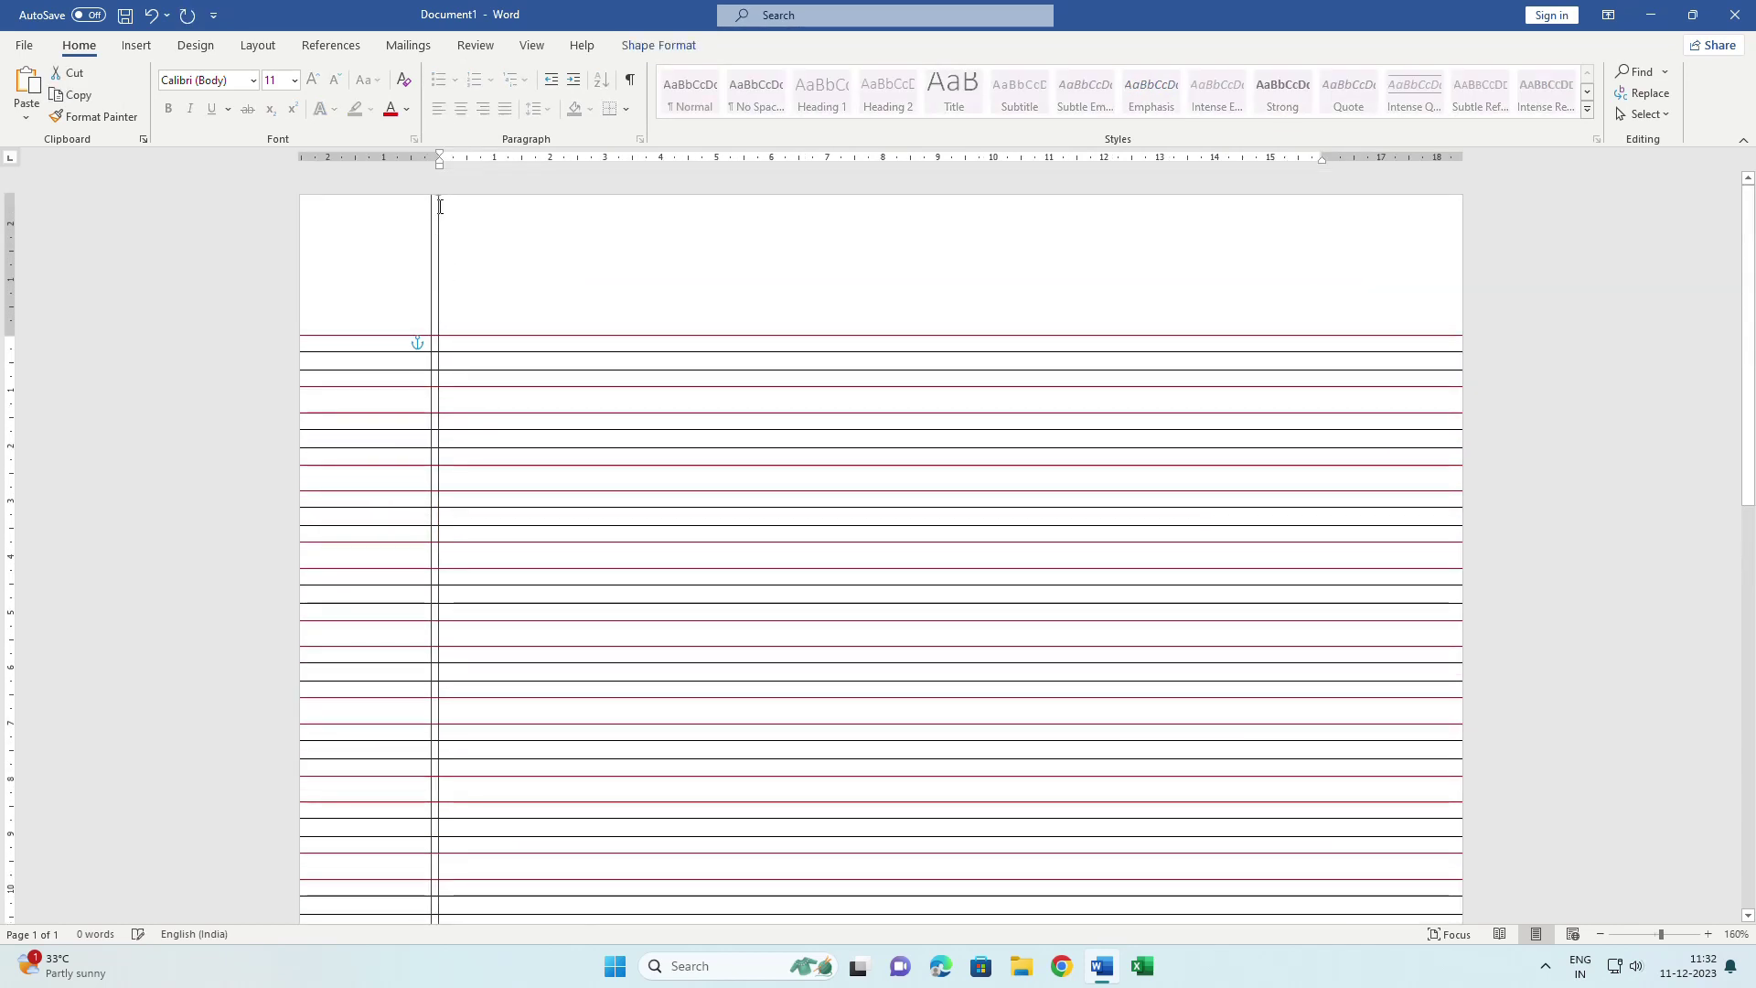
scroll(599, 588, down, 9)
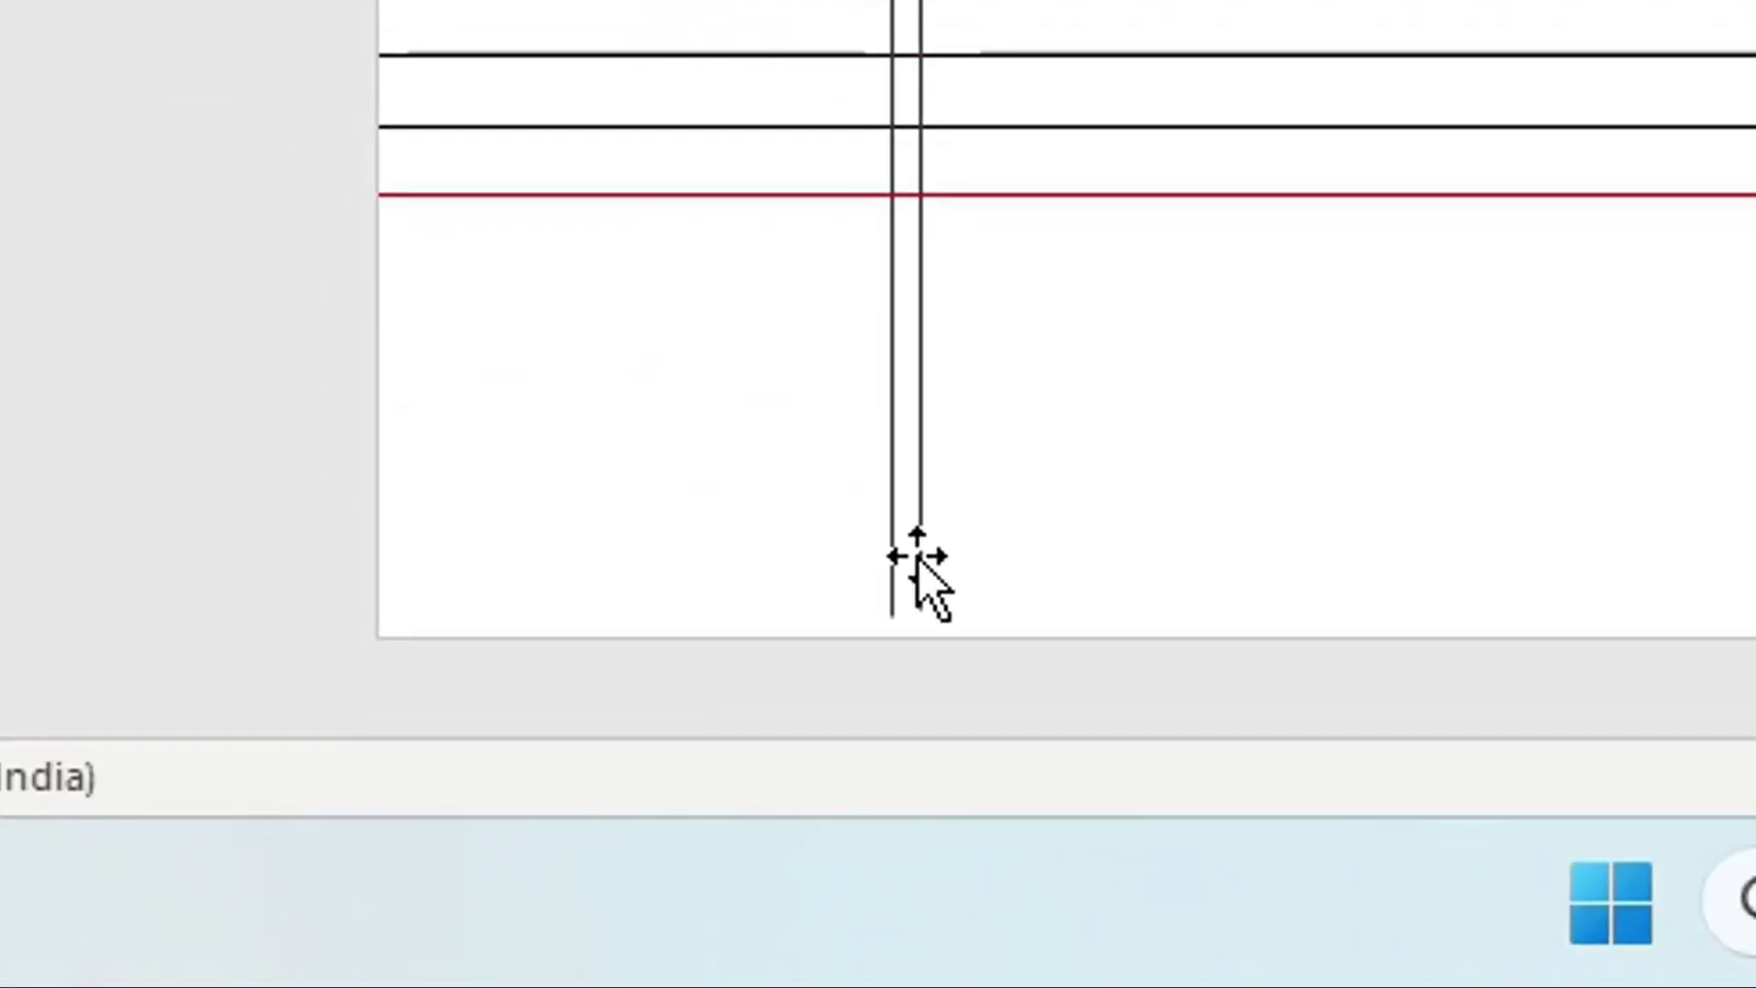
drag(921, 609, 929, 690)
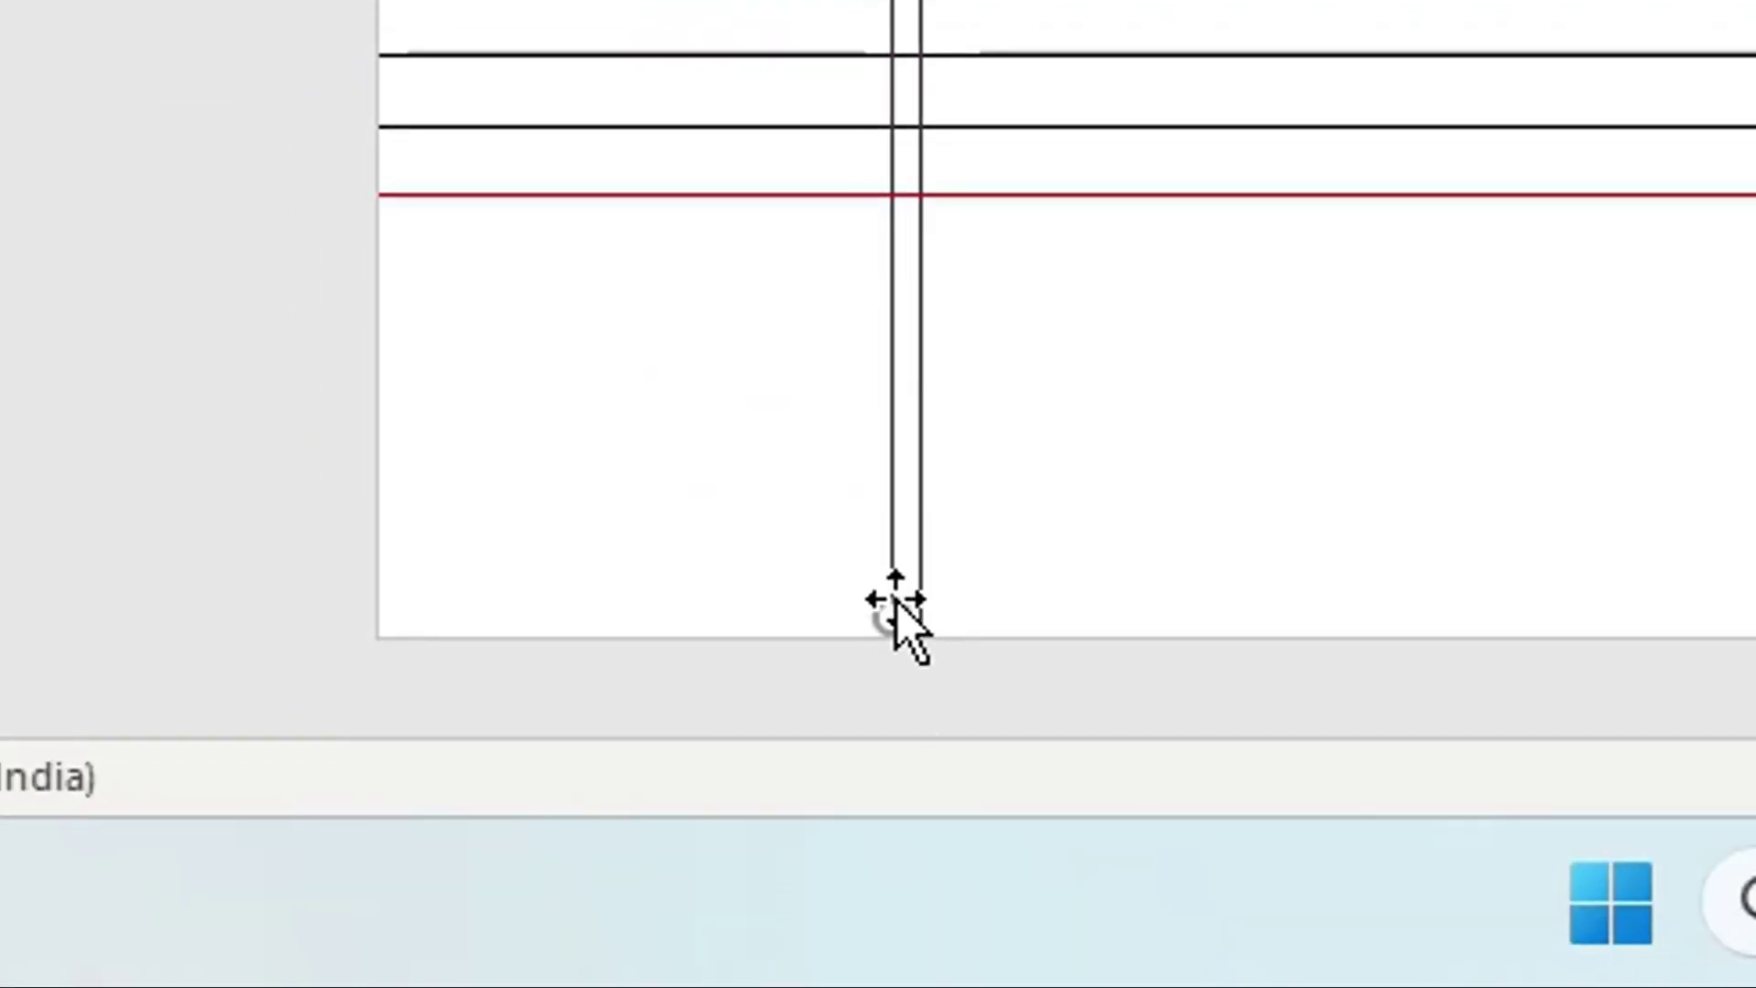
drag(892, 614, 901, 670)
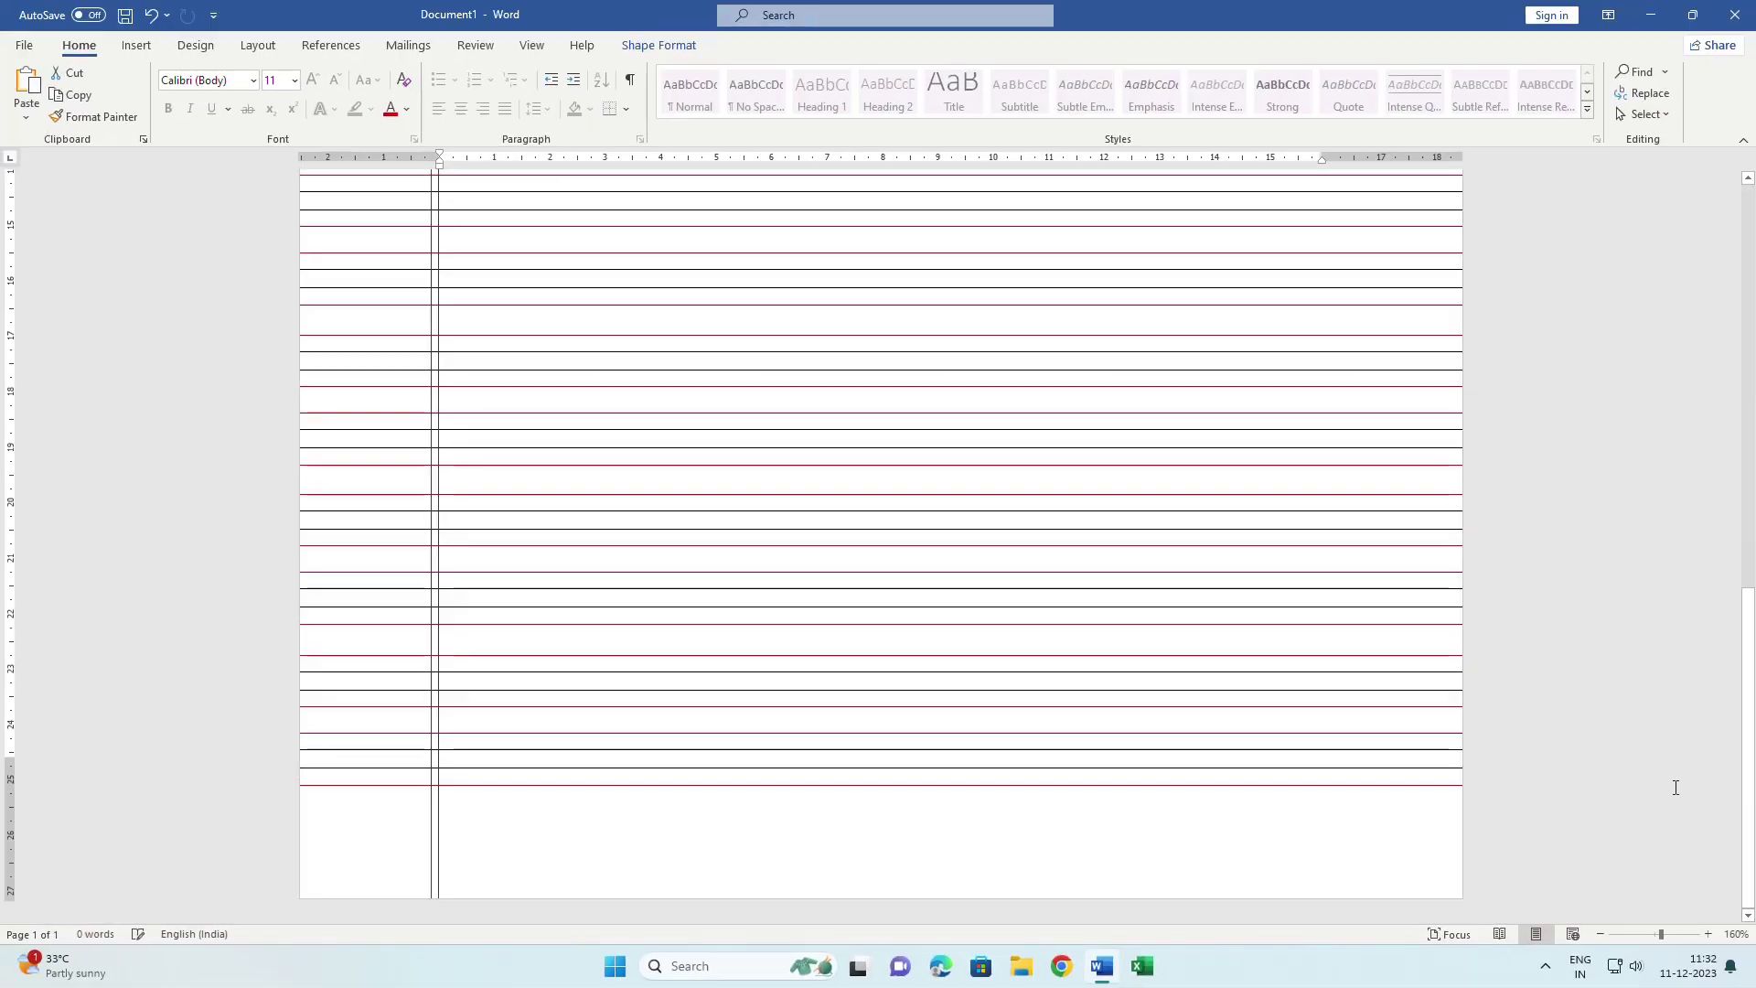
ctrl+scroll(998, 726, down, 3)
ctrl+scroll(999, 726, down, 4)
ctrl+scroll(998, 726, down, 1)
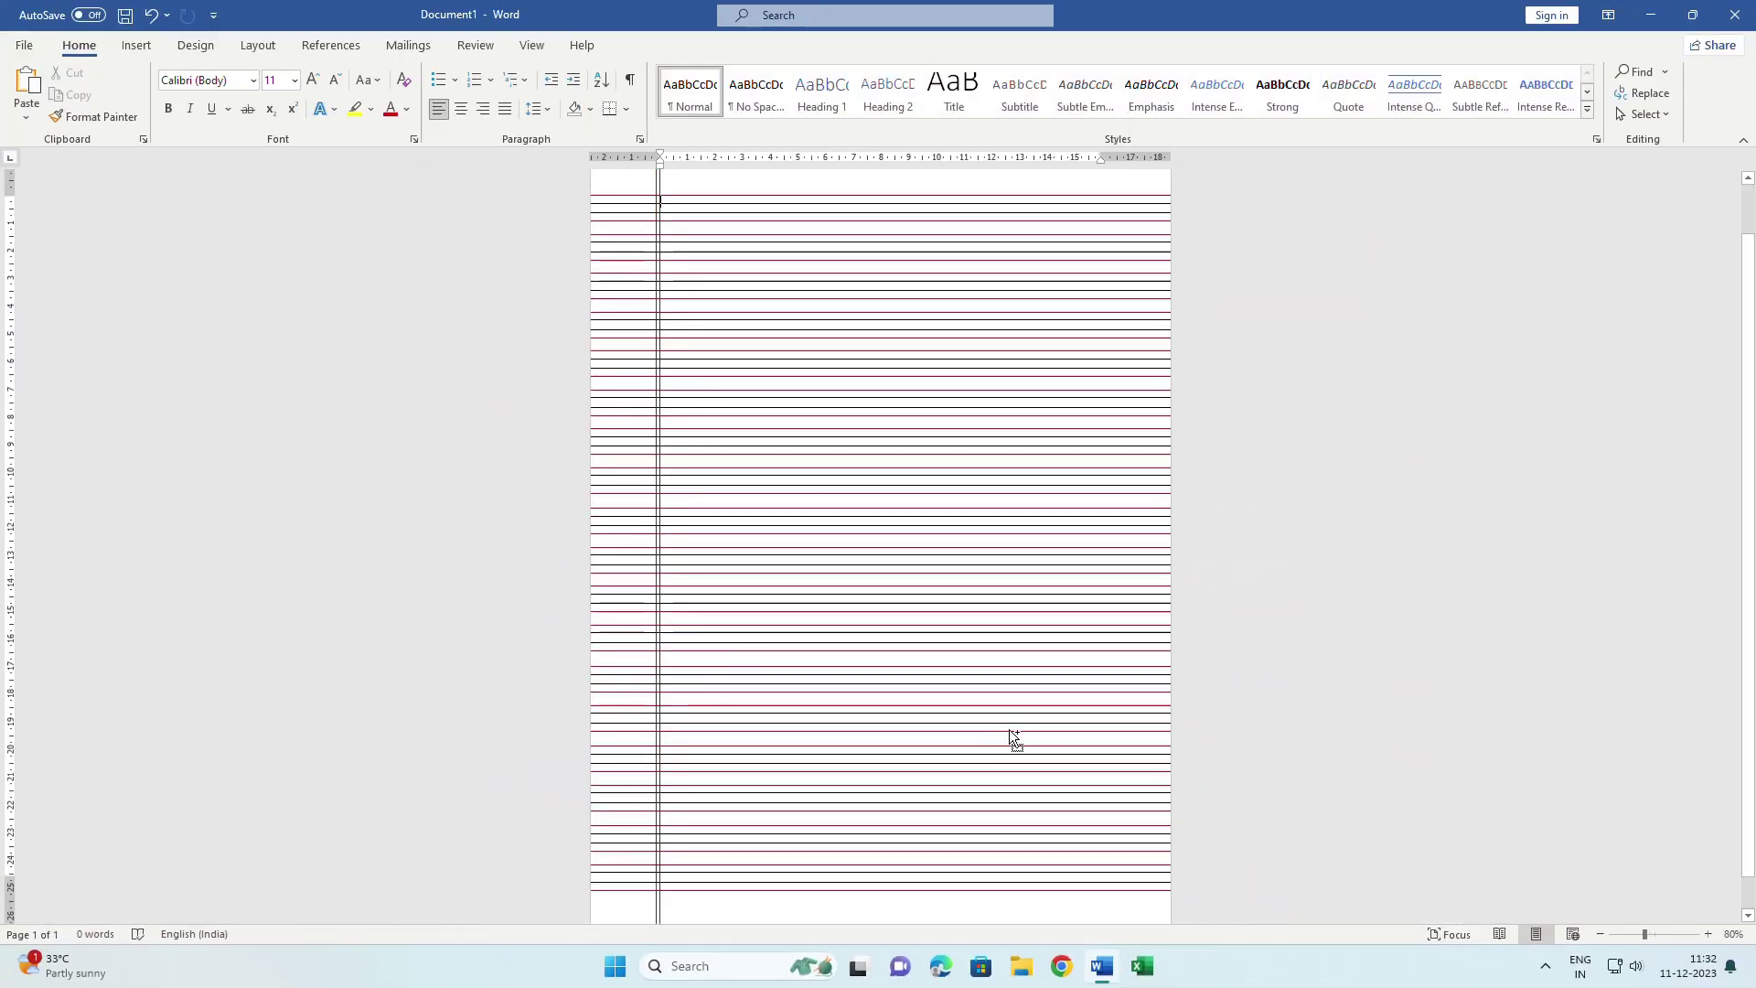
ctrl+scroll(1008, 728, down, 1)
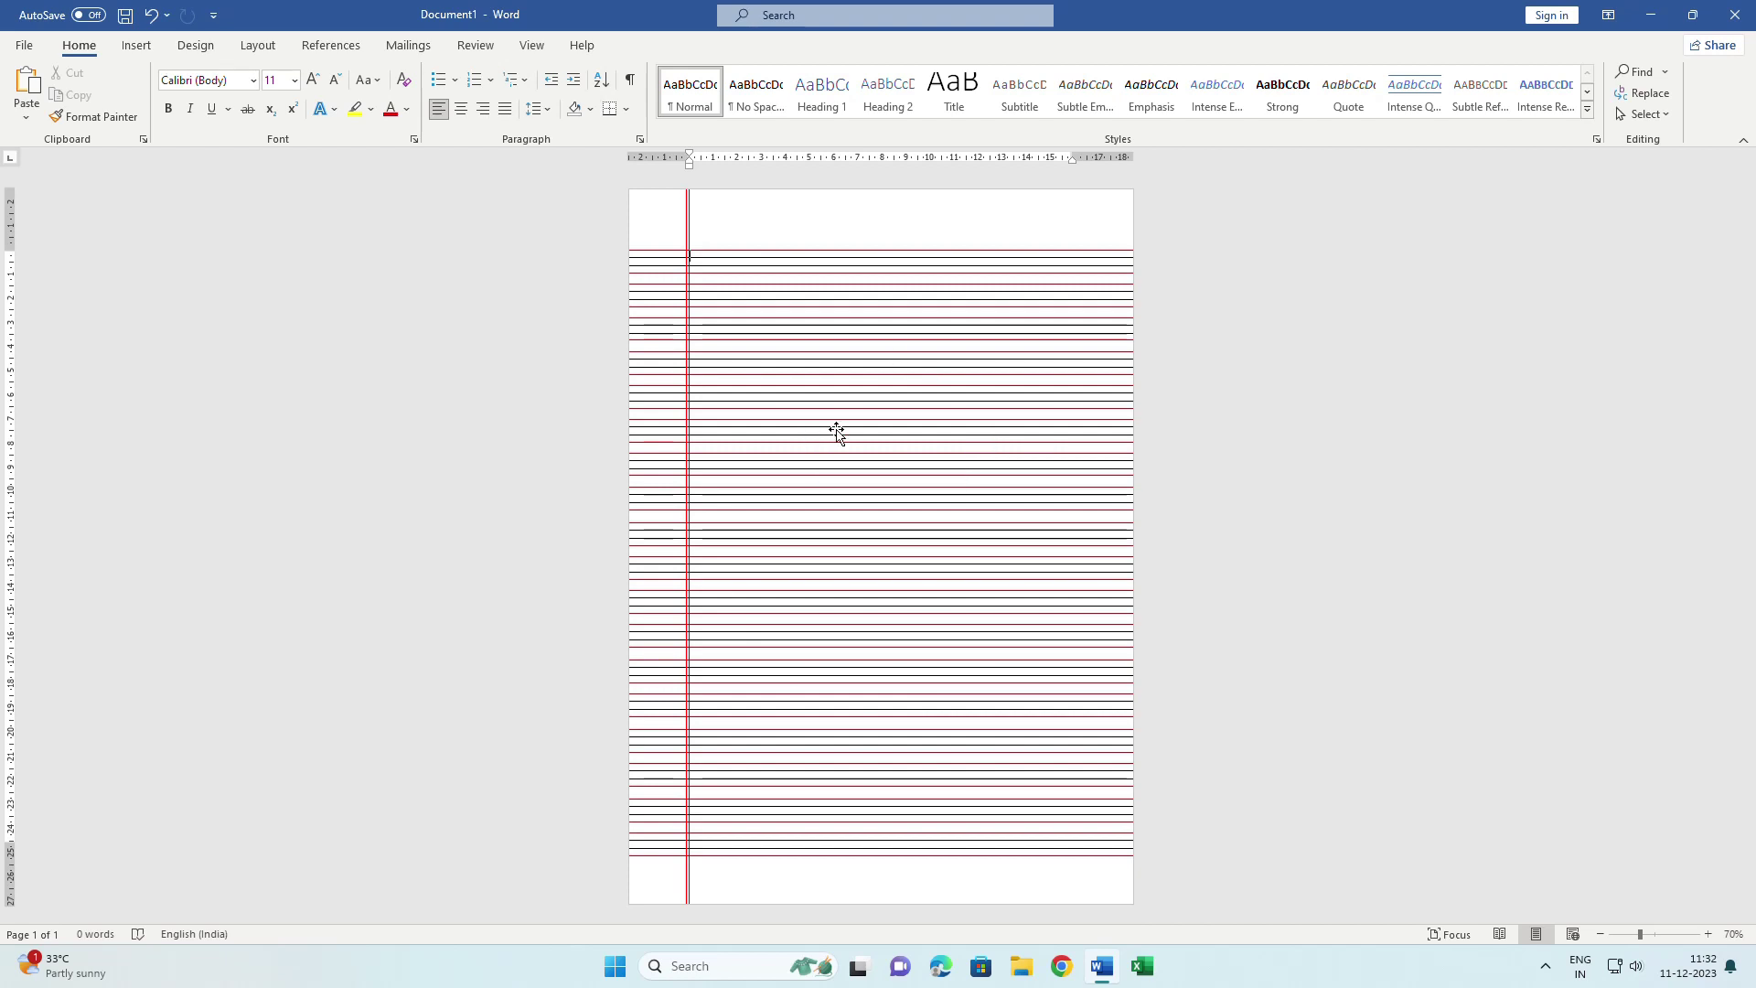
ctrl+scroll(1057, 395, up, 3)
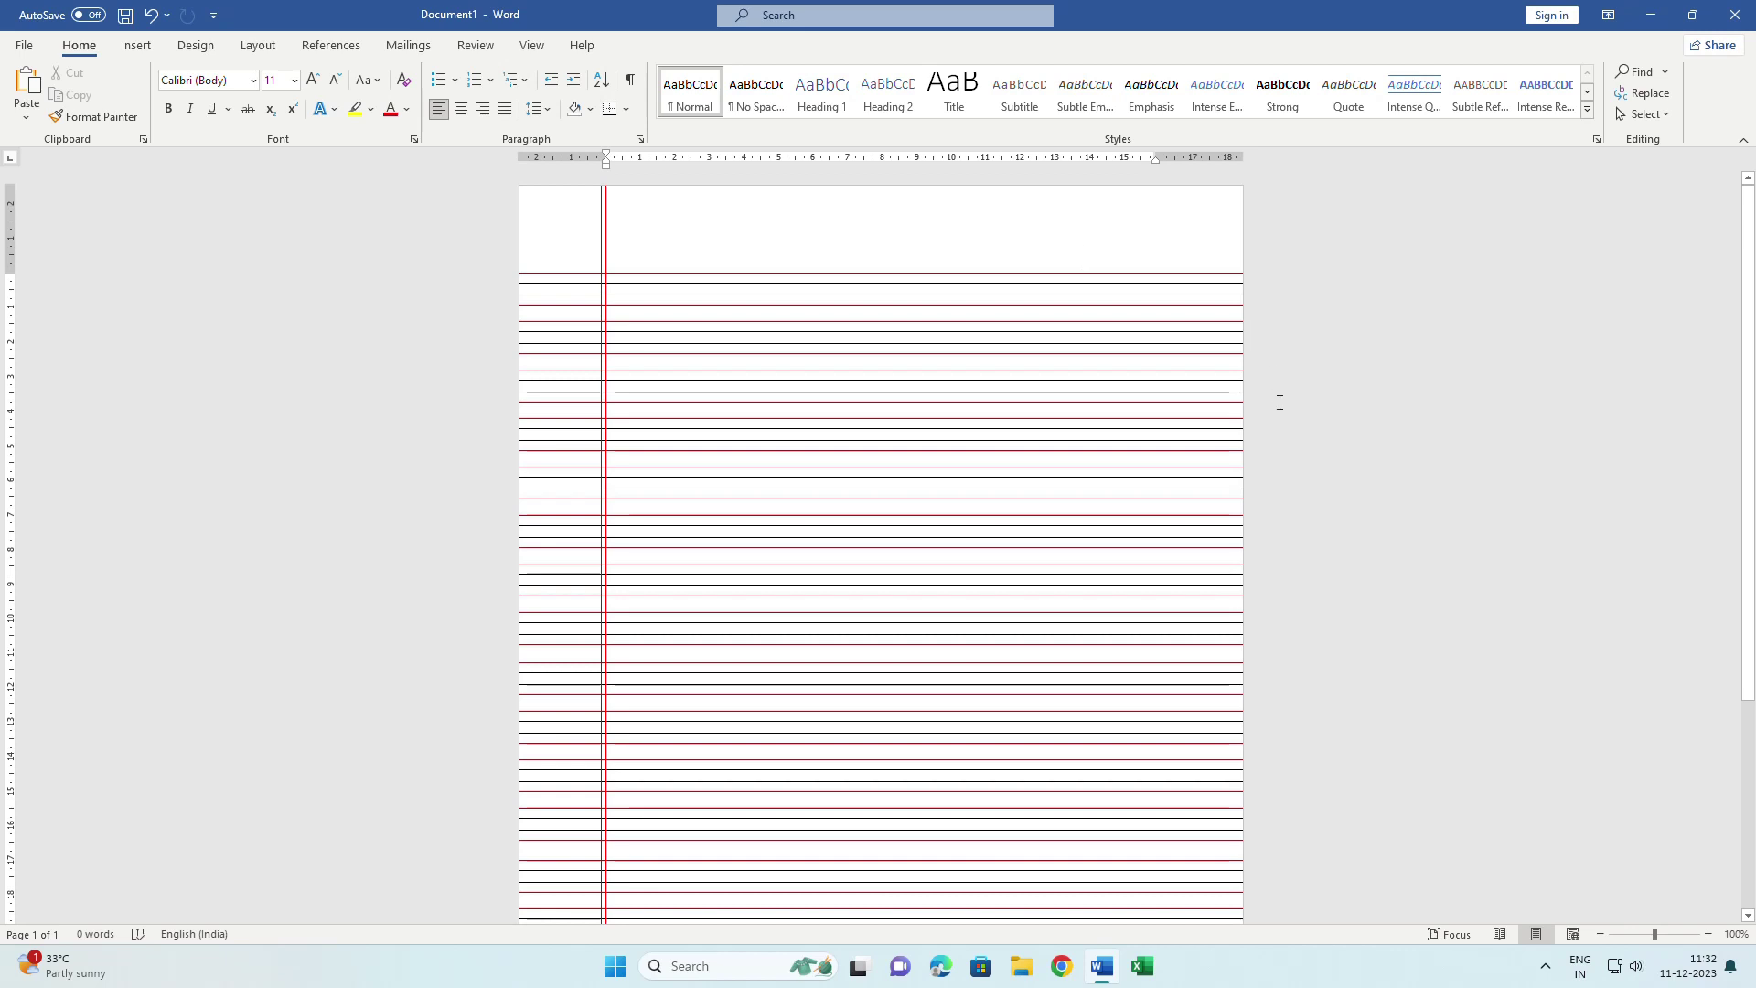
ctrl+scroll(1279, 402, up, 3)
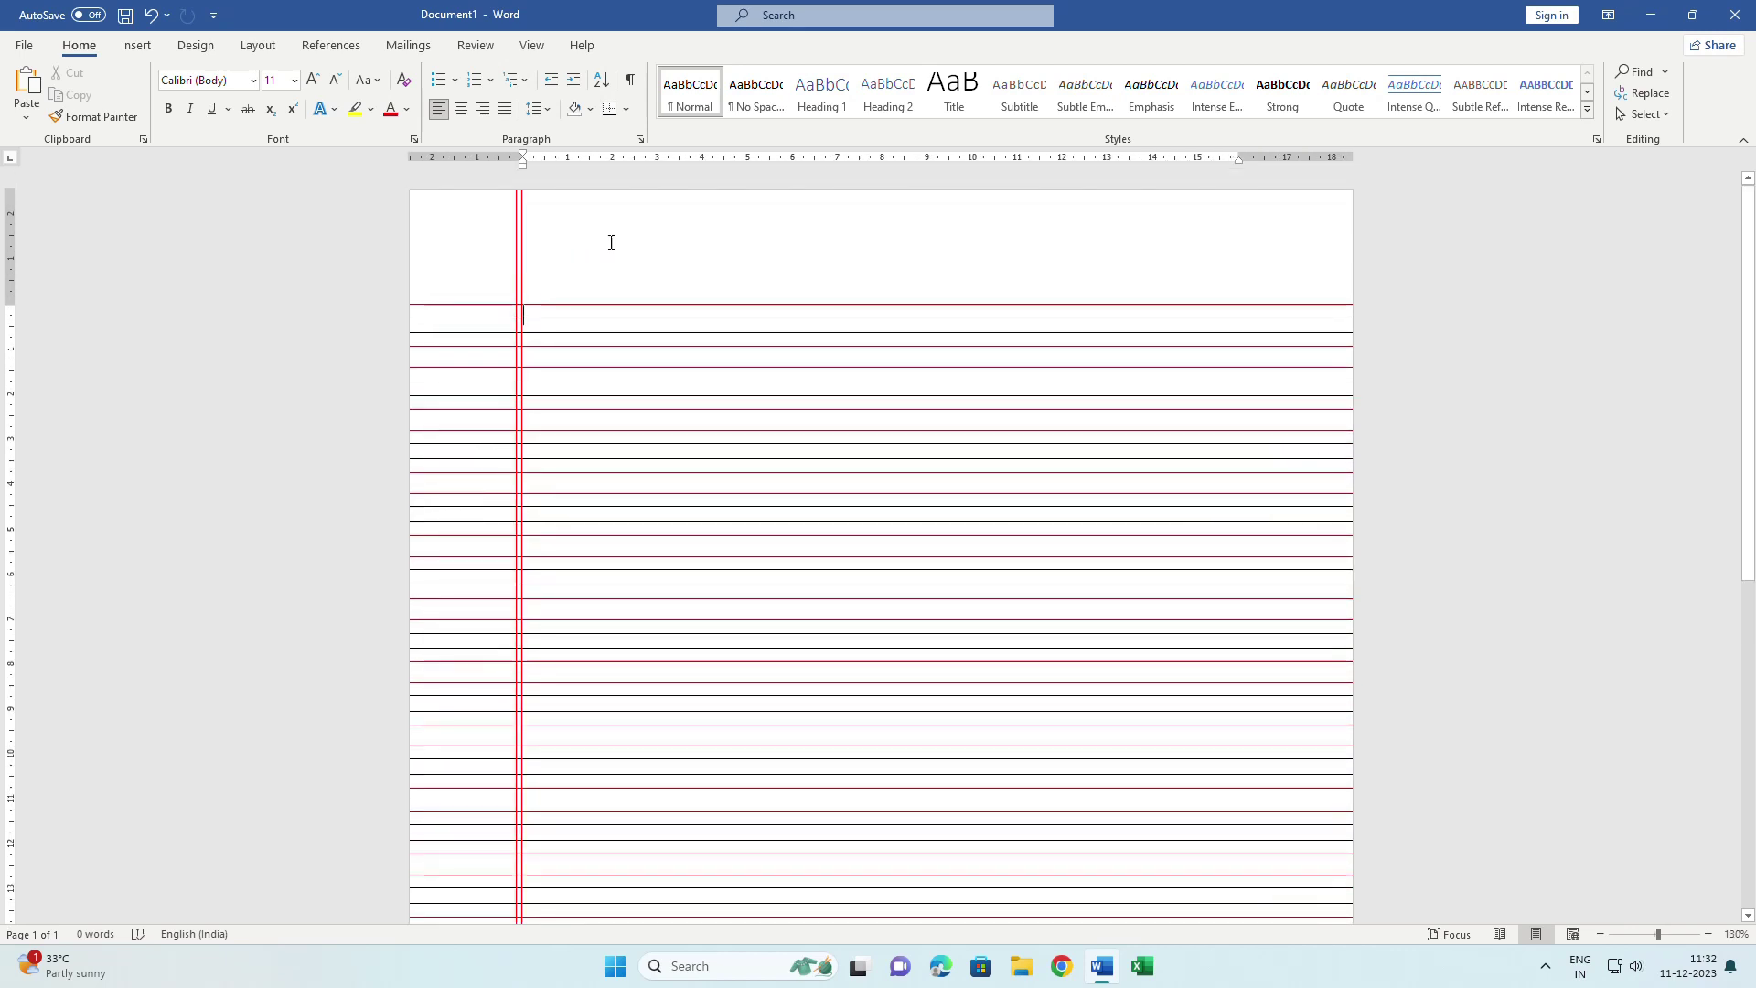
Draw a Horizontal Scroll shape in the page's top-right corner
click(136, 45)
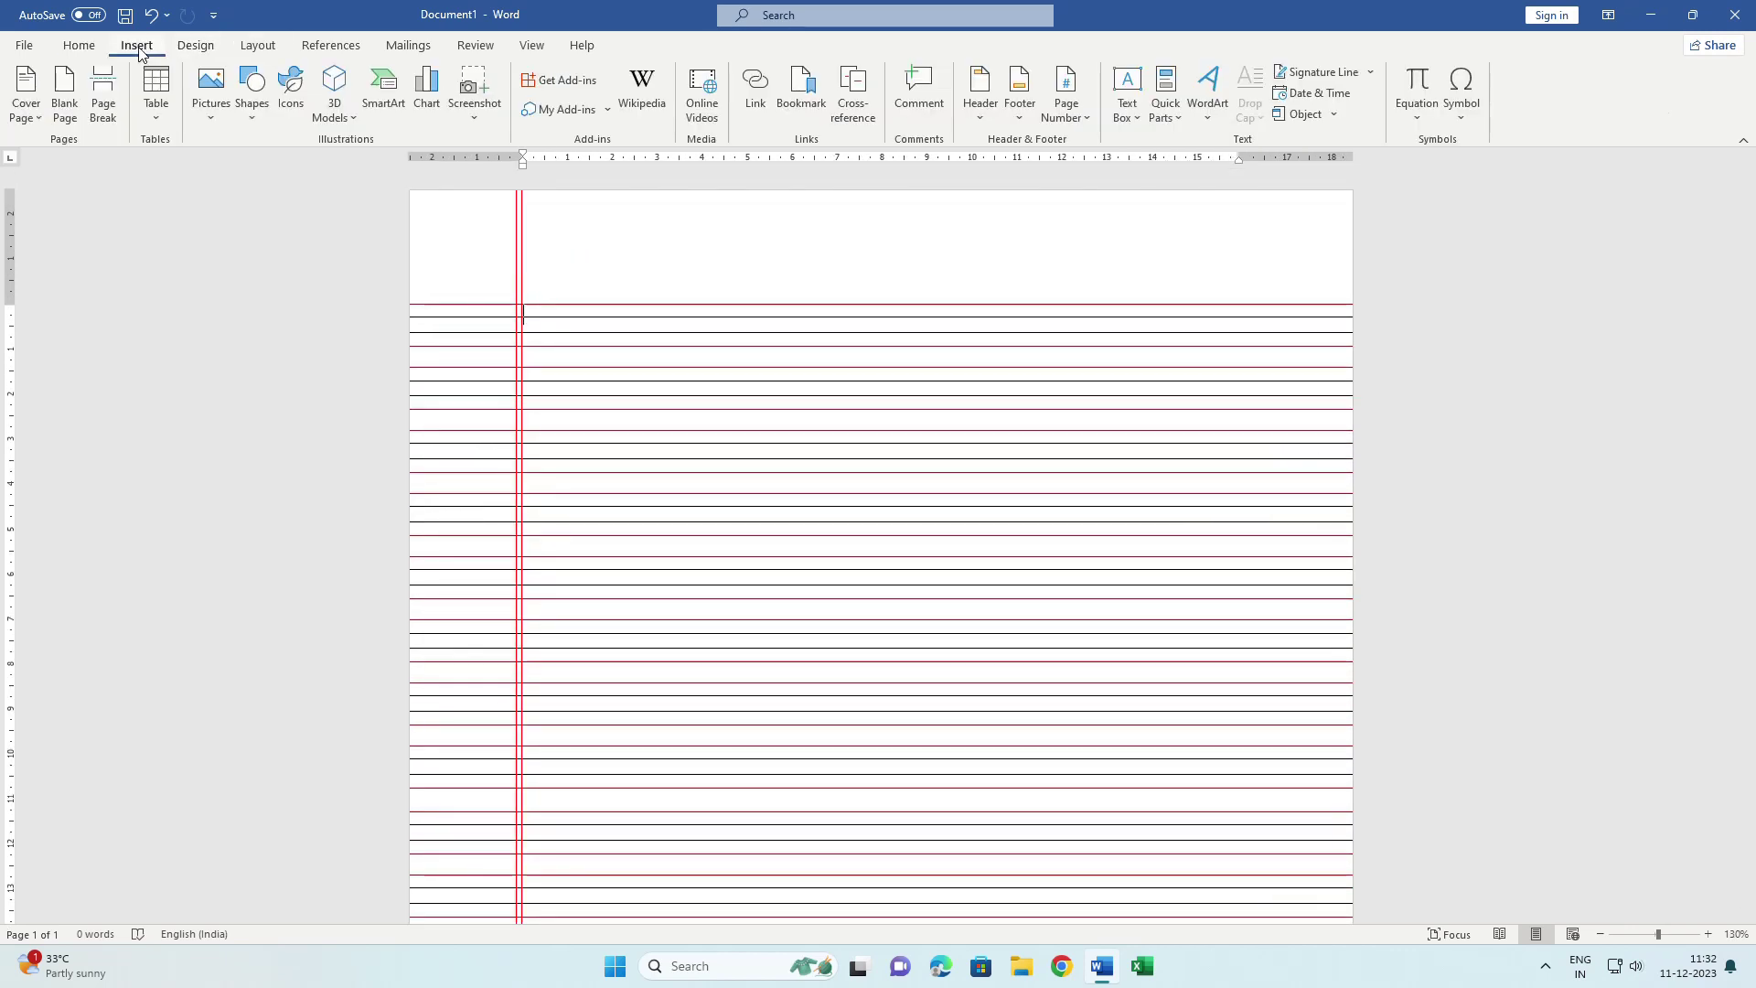
click(254, 101)
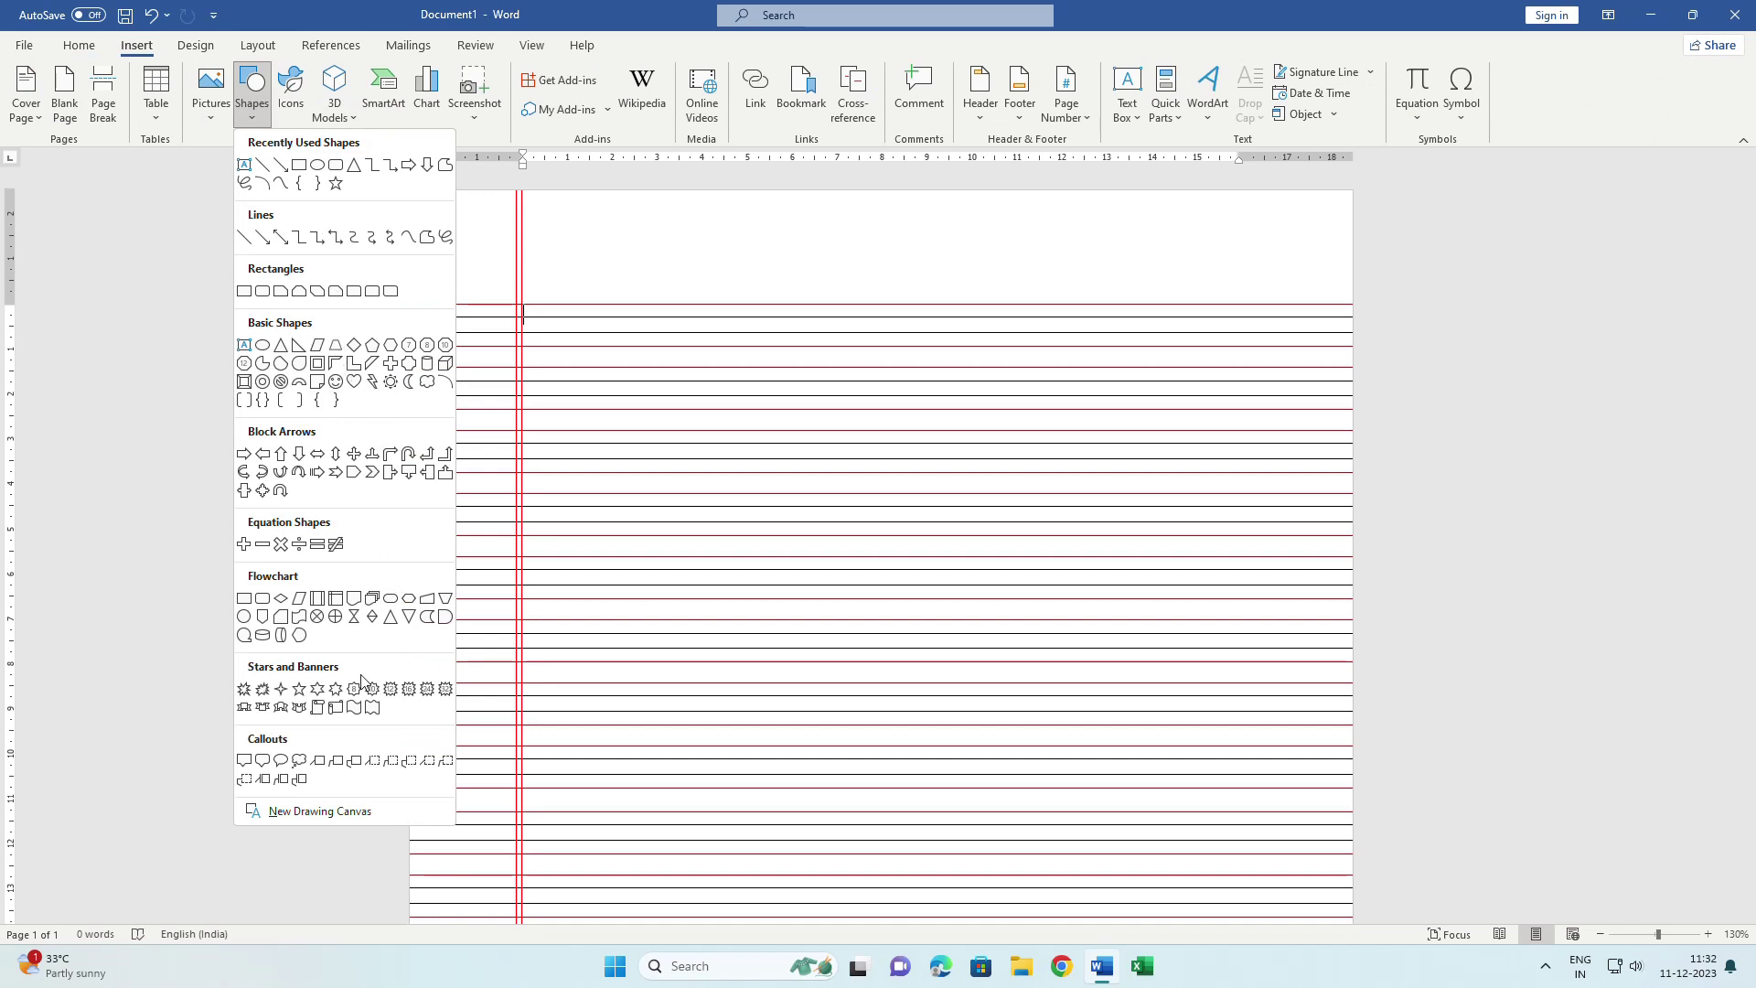
click(334, 708)
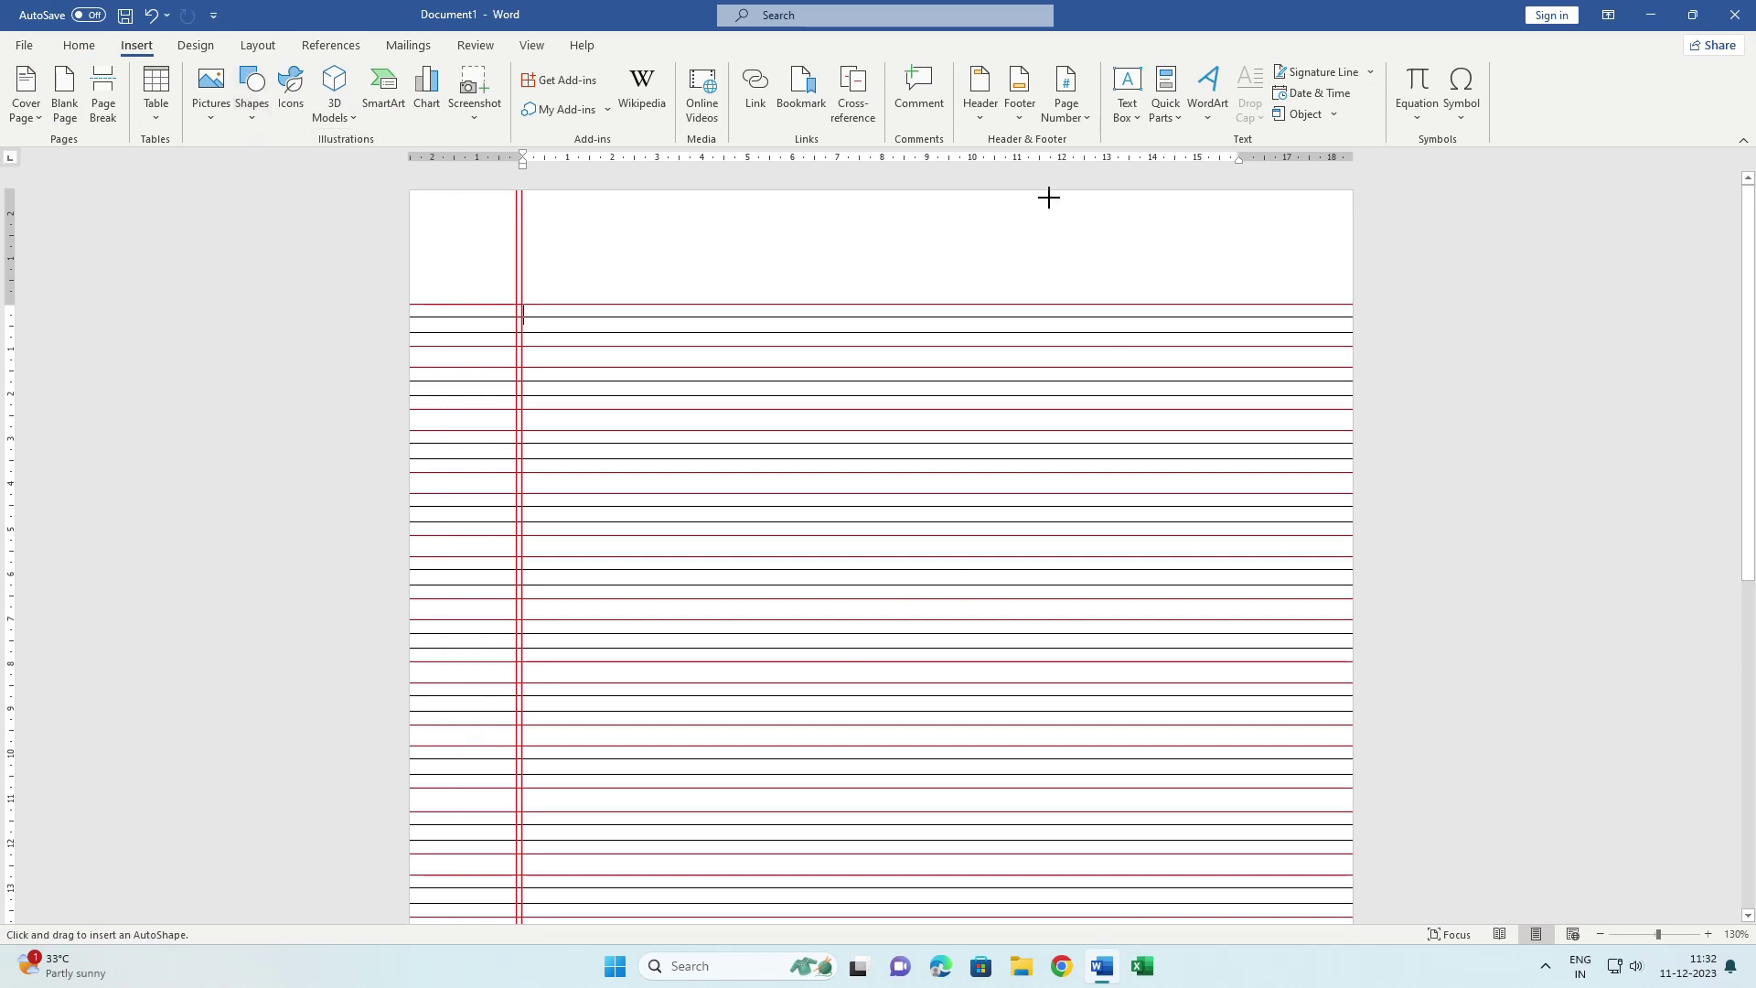
mouse_move(1048, 196)
mouse_down()
mouse_move(1277, 306)
mouse_move(1314, 300)
mouse_up()
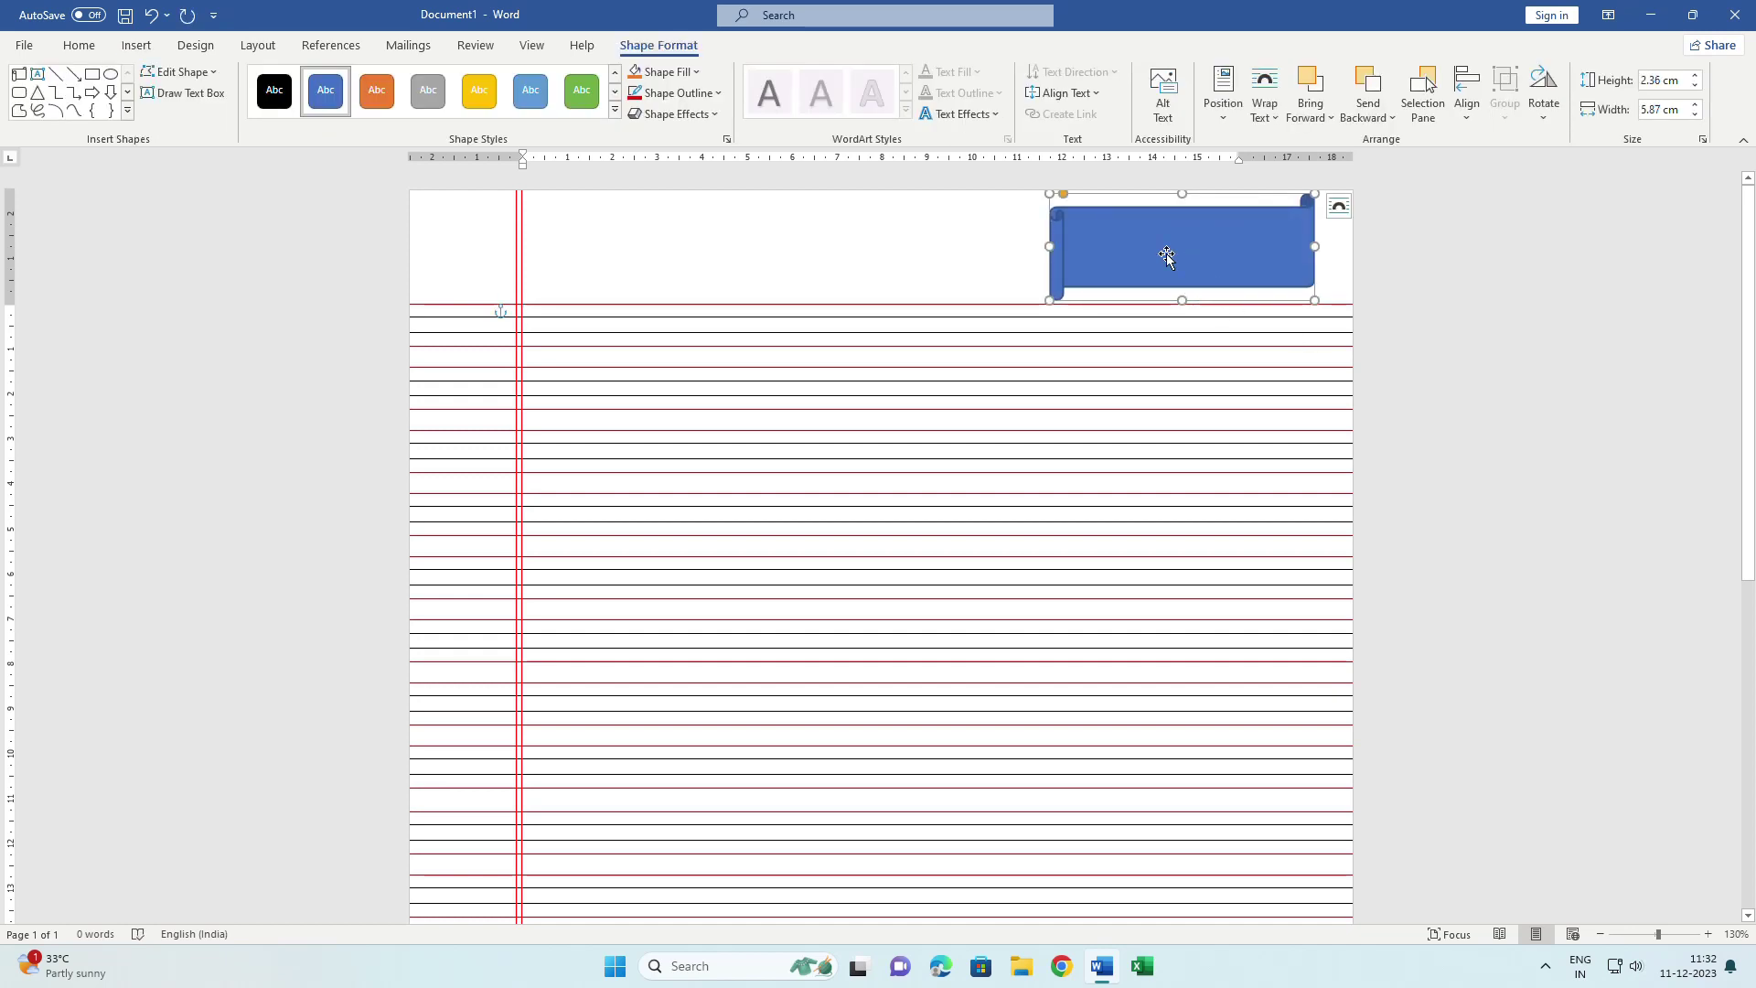
Give the scroll No Fill and a red outline
click(677, 81)
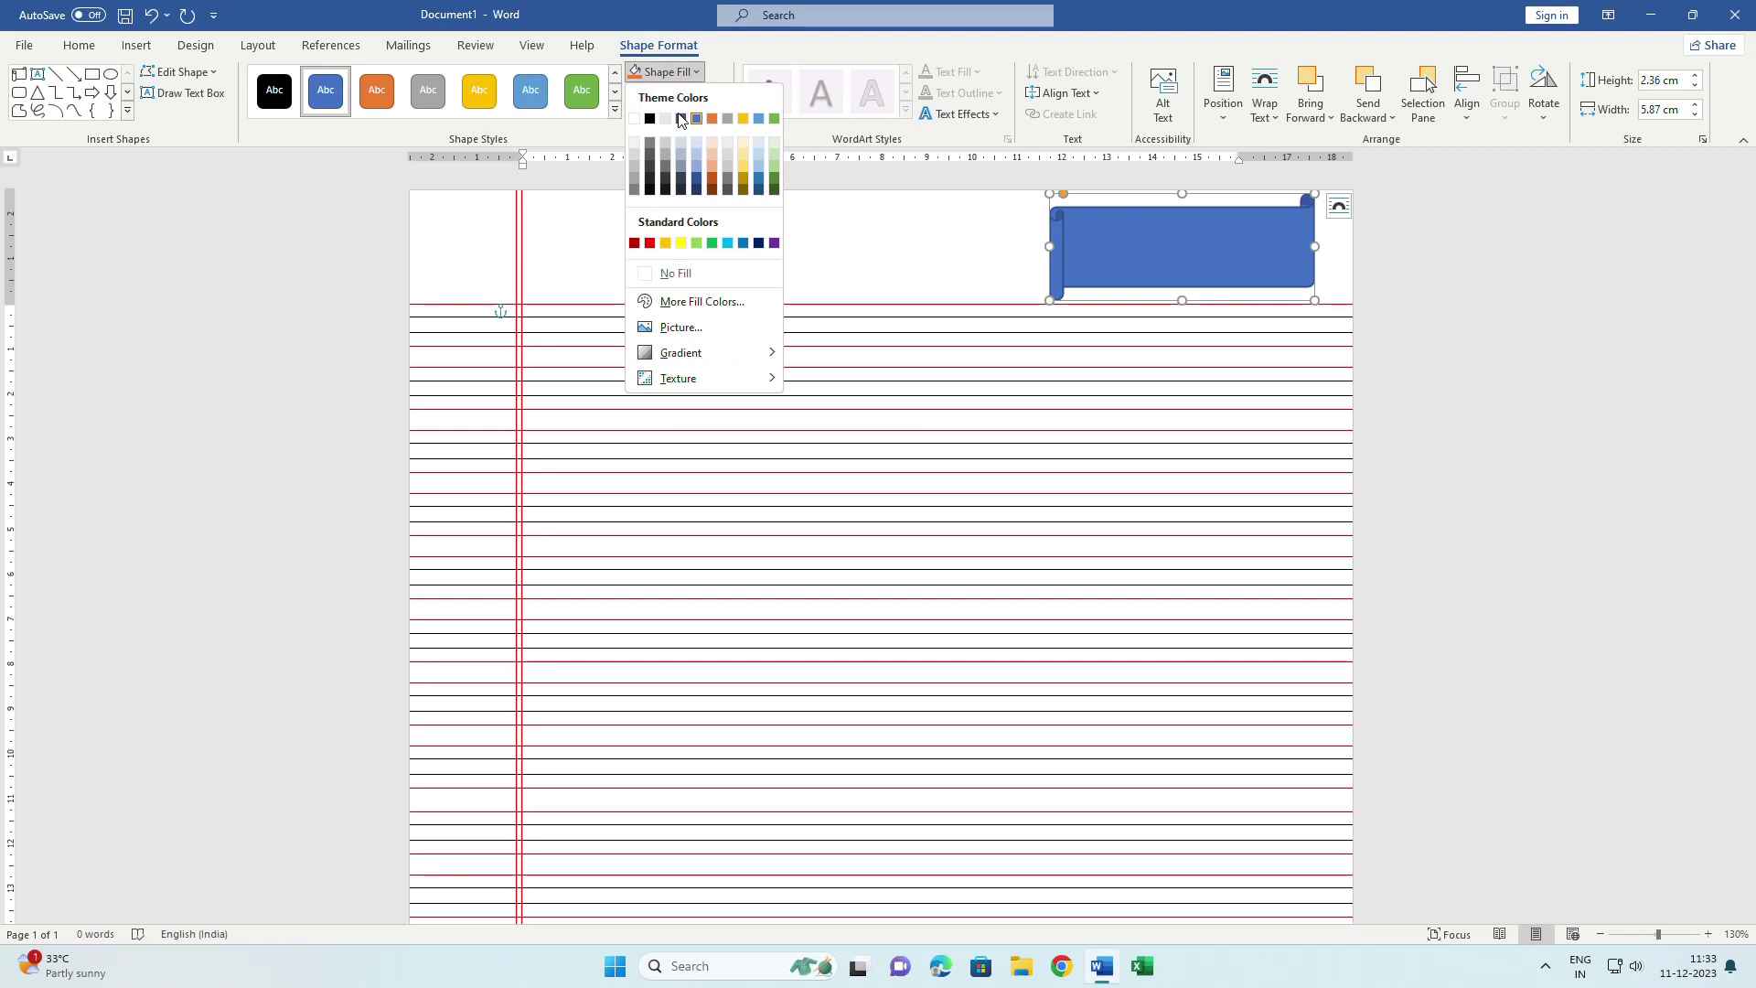
click(690, 275)
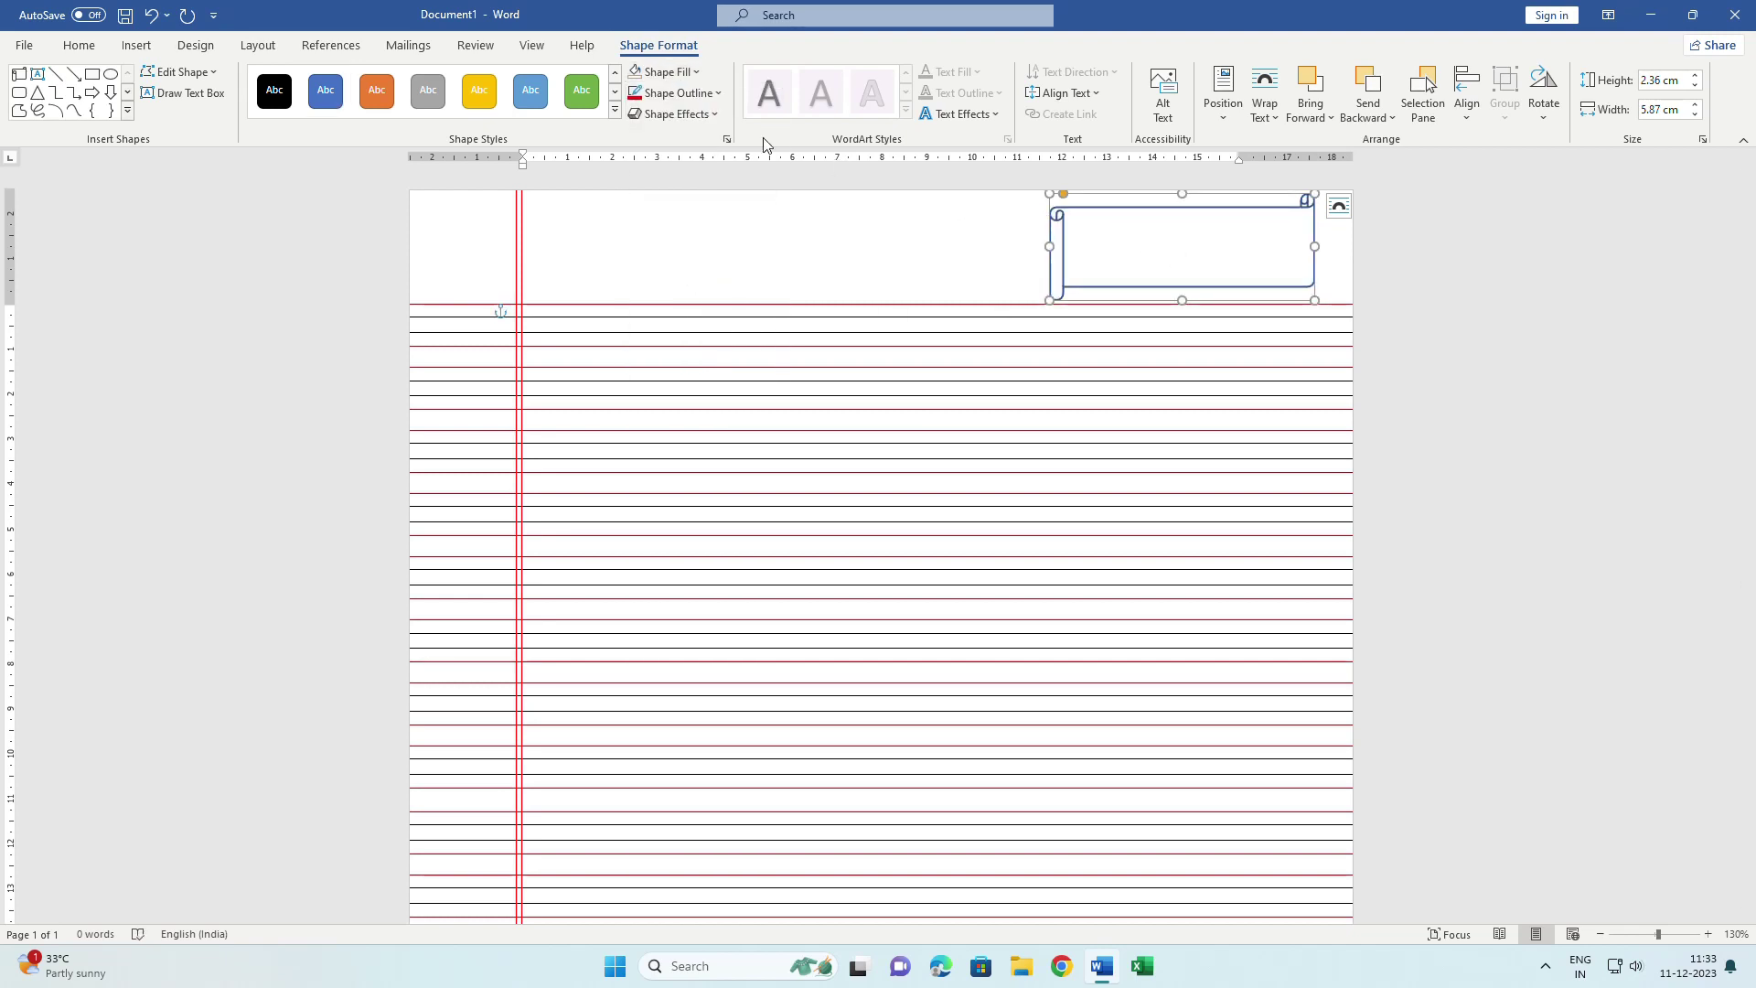
click(677, 92)
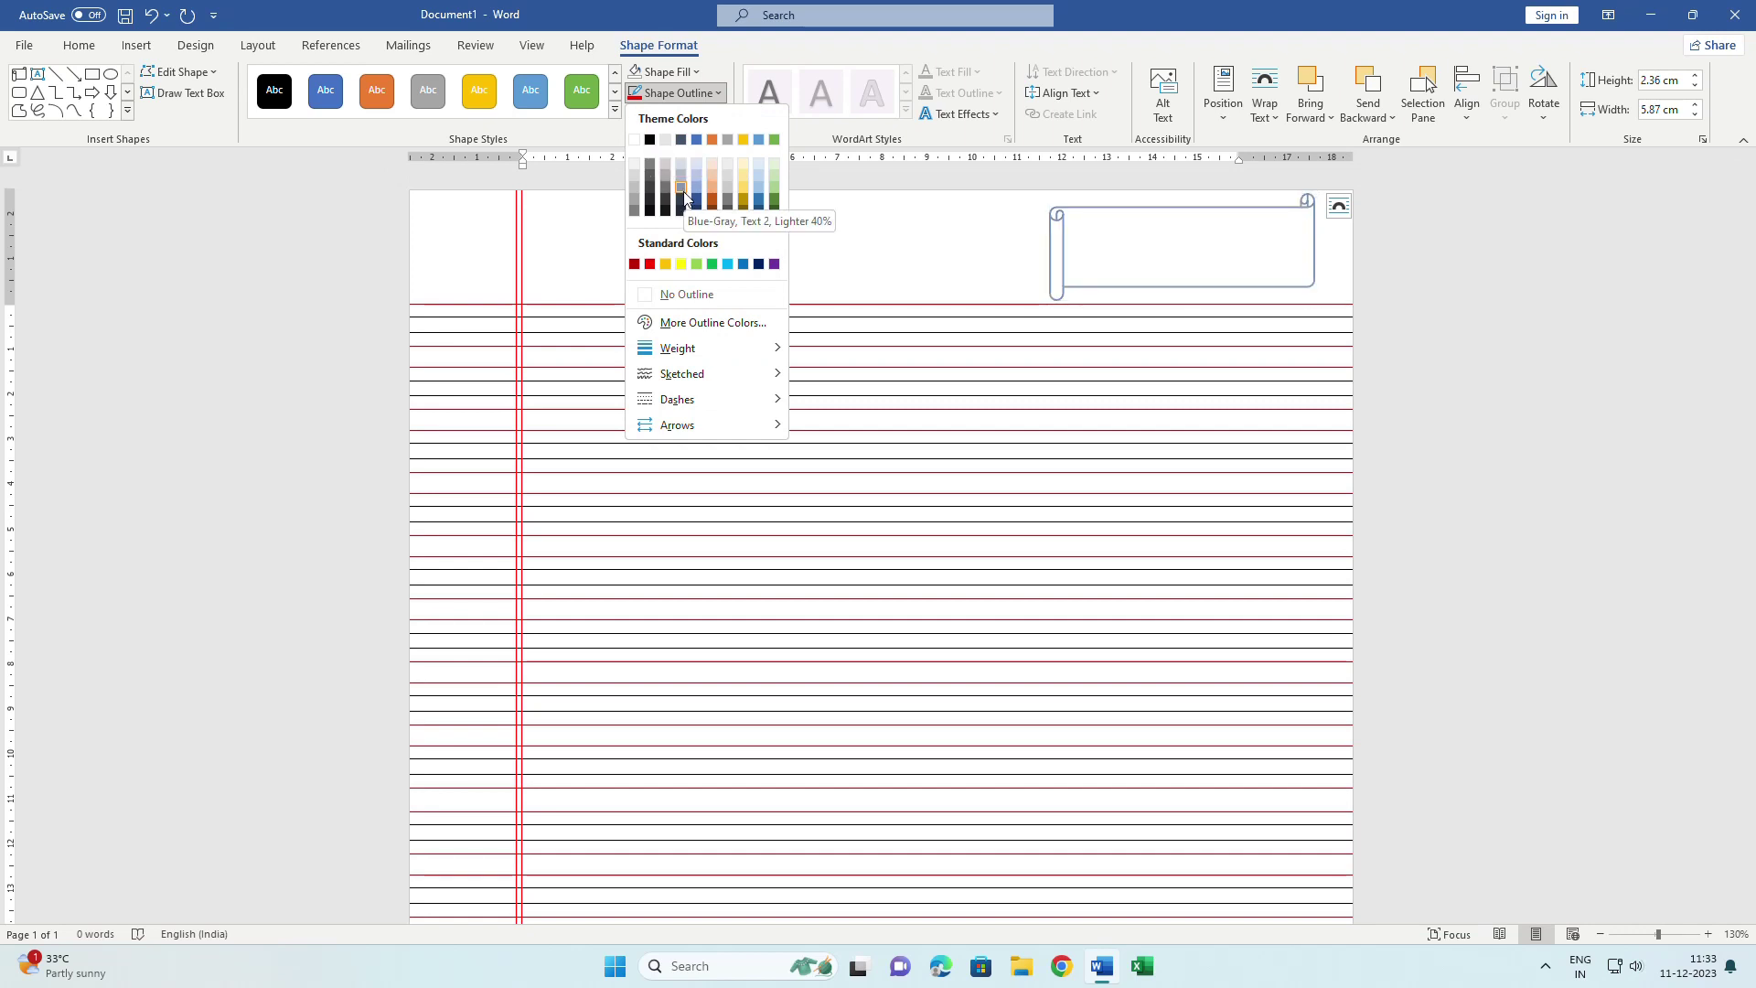
click(650, 264)
click(1303, 308)
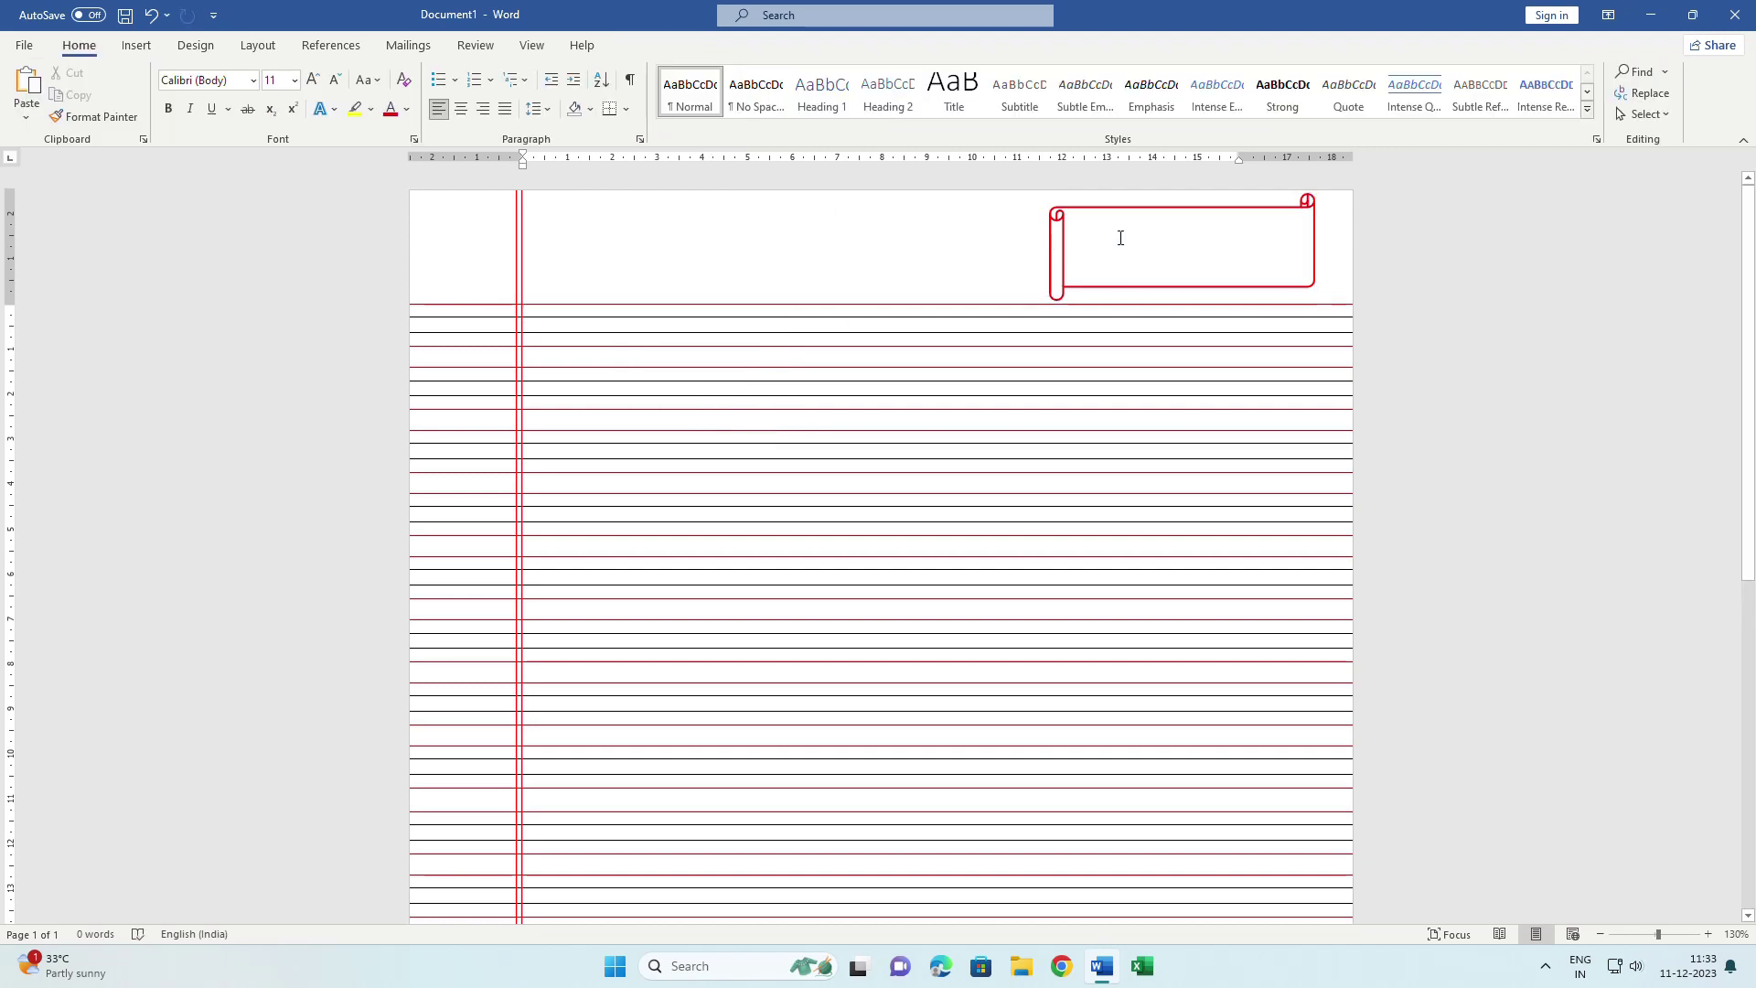
Add text to the scroll, aligned to the top and left
click(1124, 209)
right_click(1130, 206)
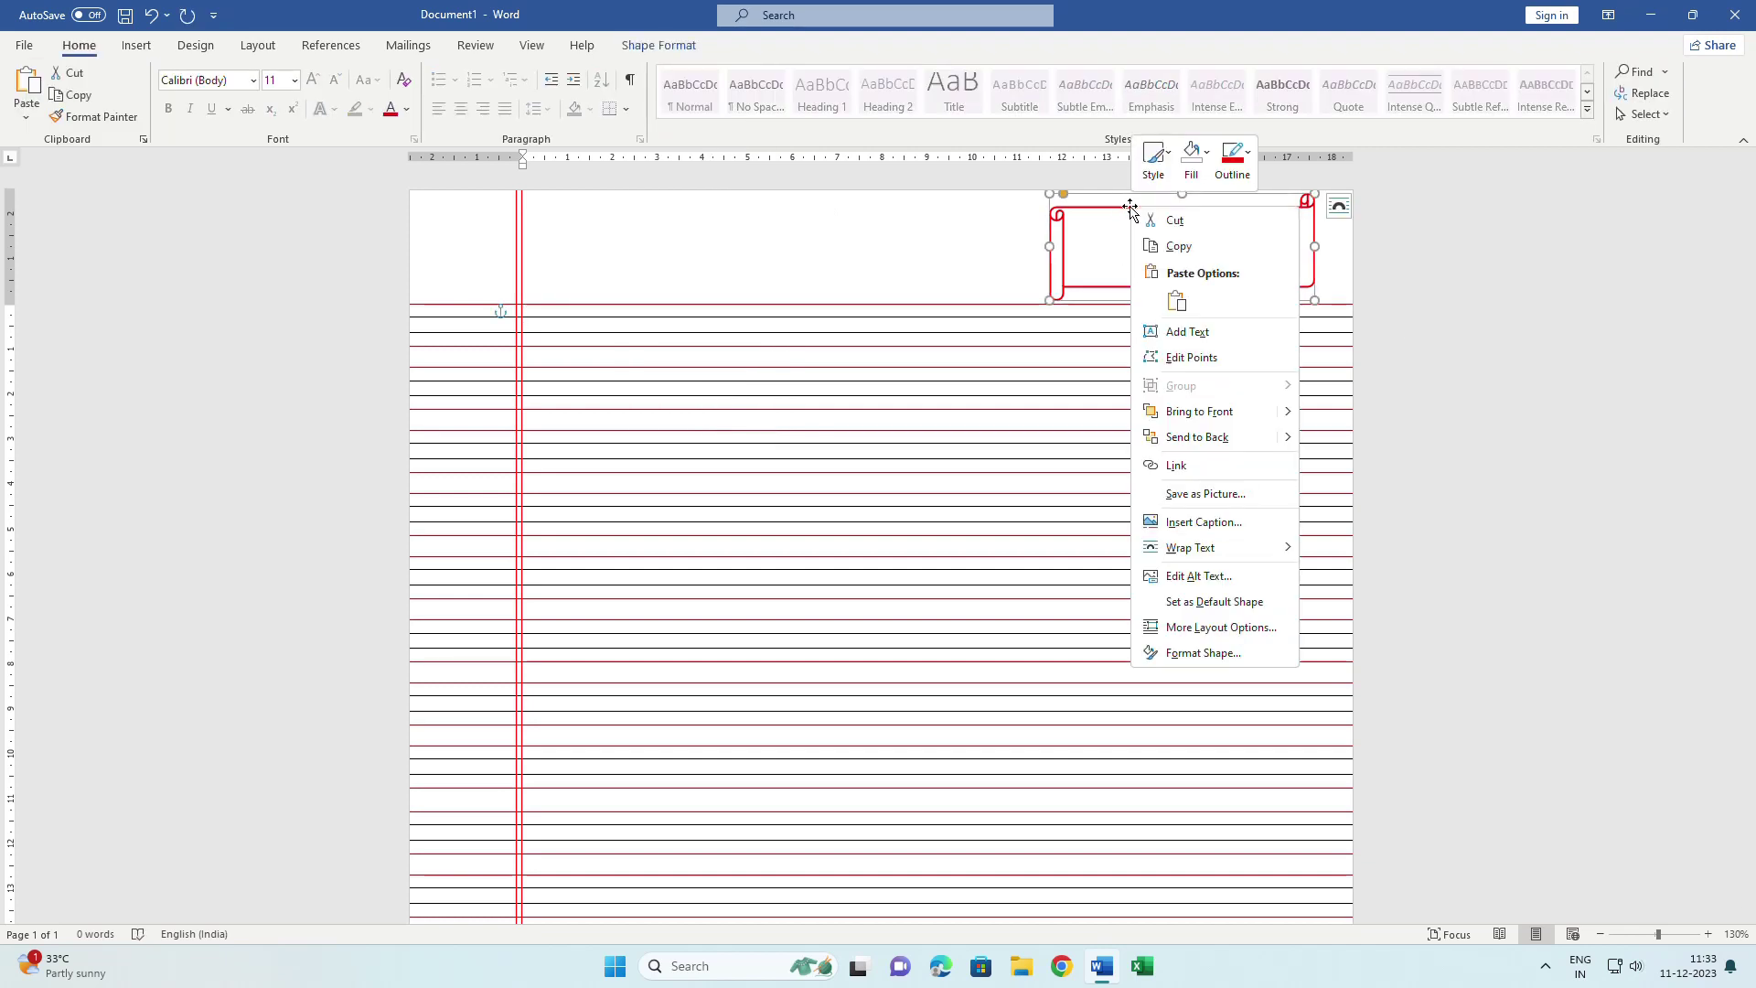
click(1253, 329)
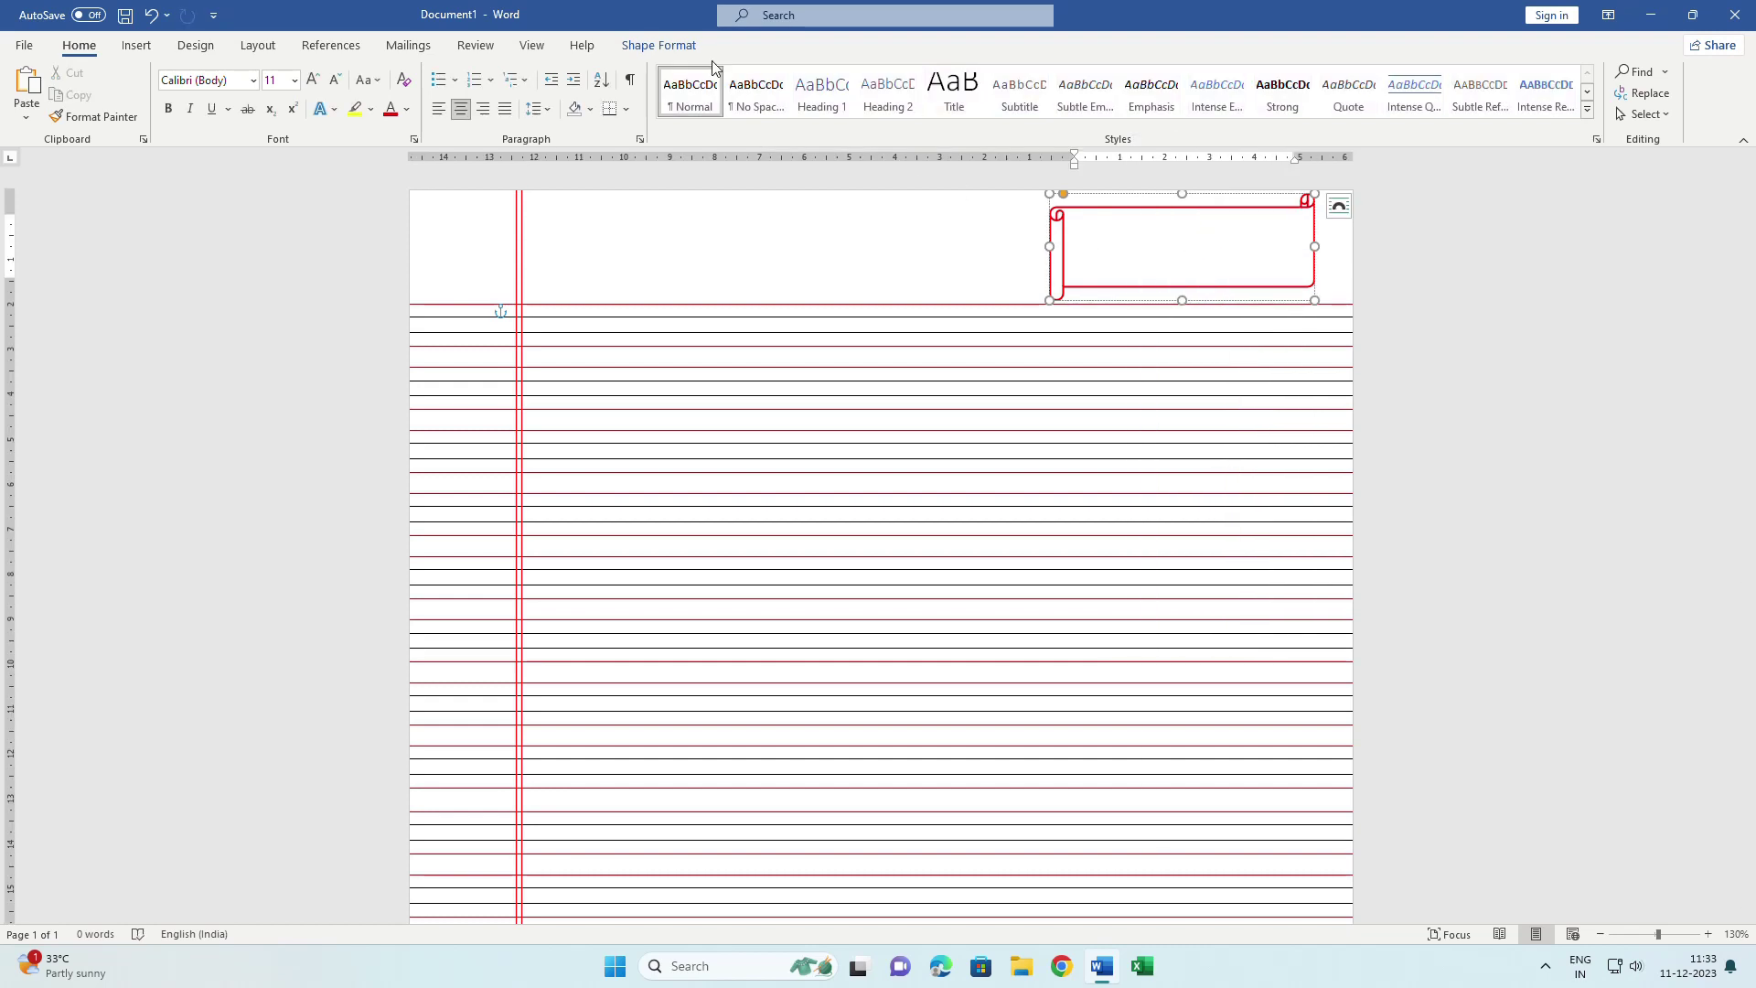
click(657, 45)
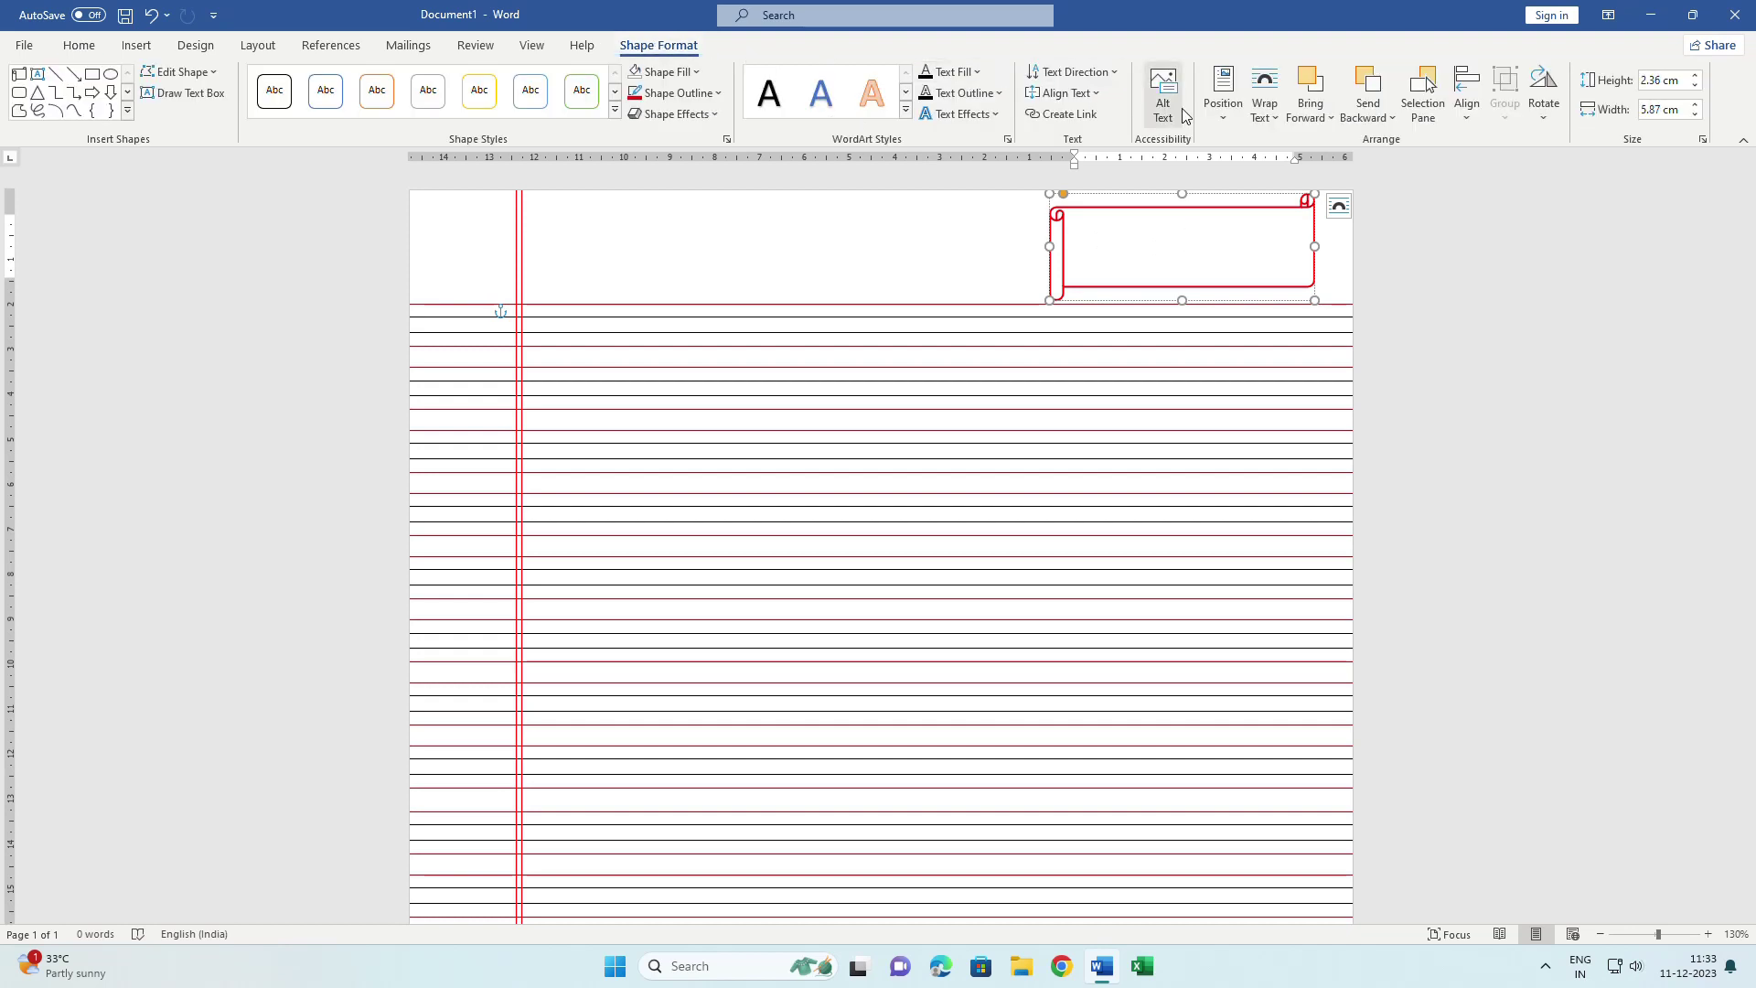
click(1068, 93)
click(1065, 144)
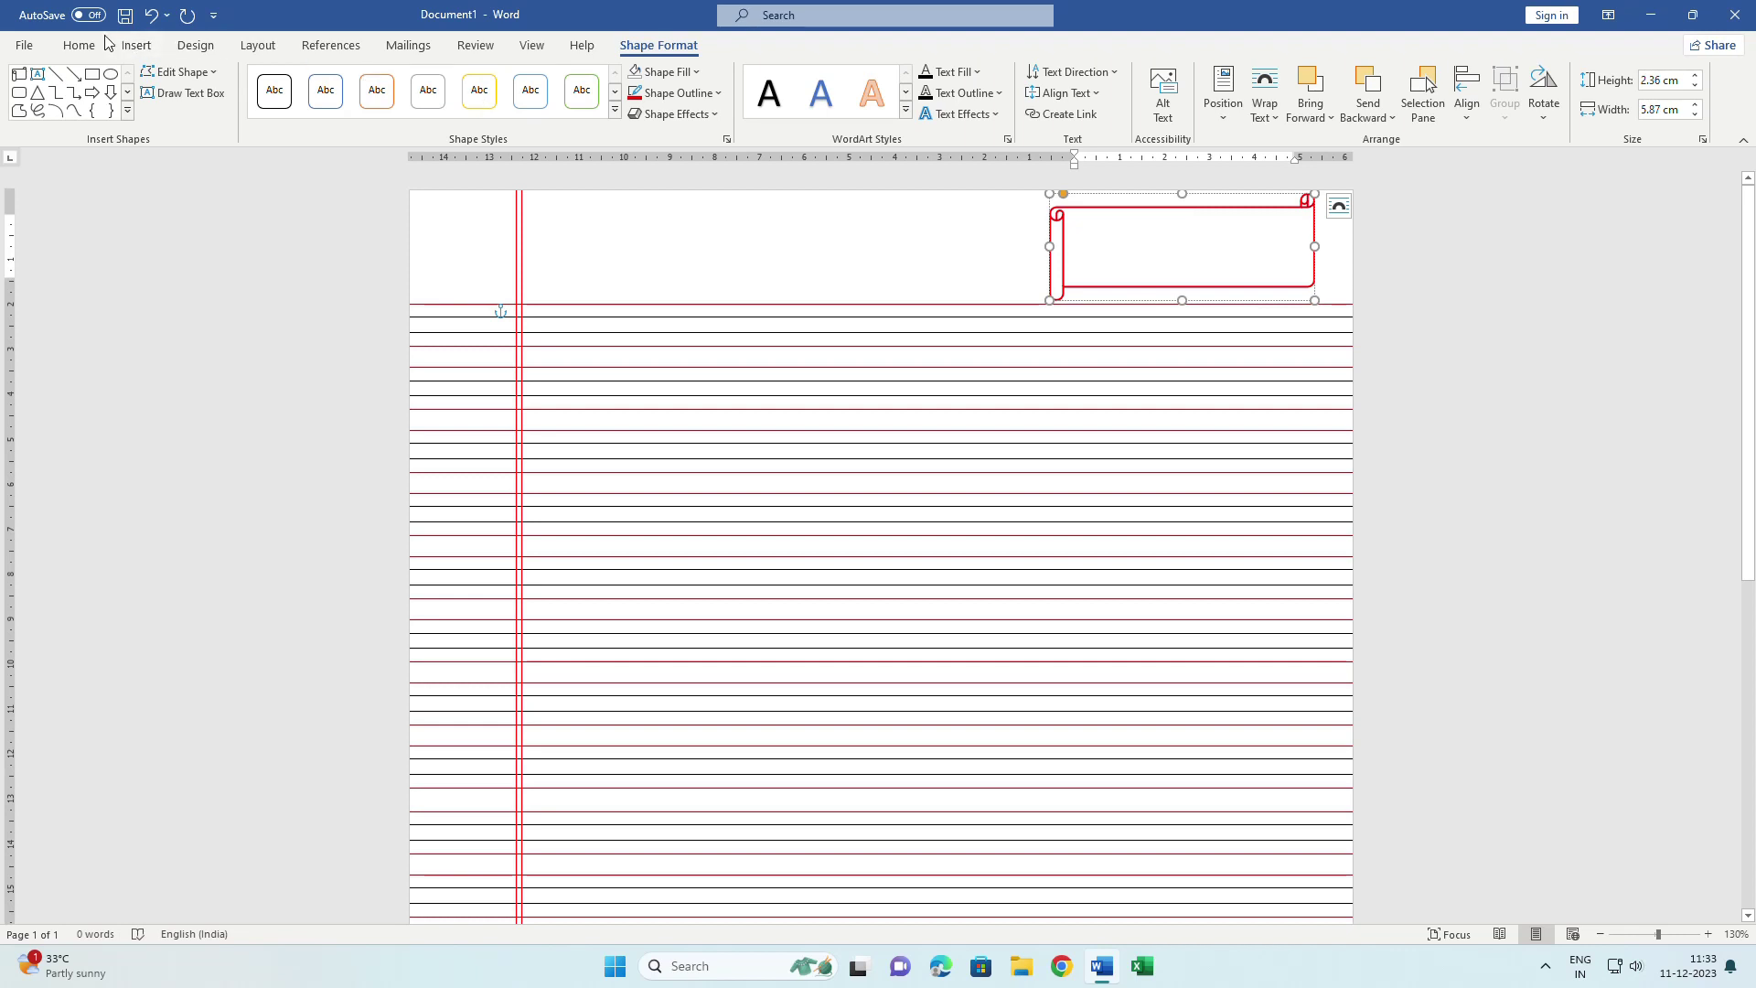
click(79, 46)
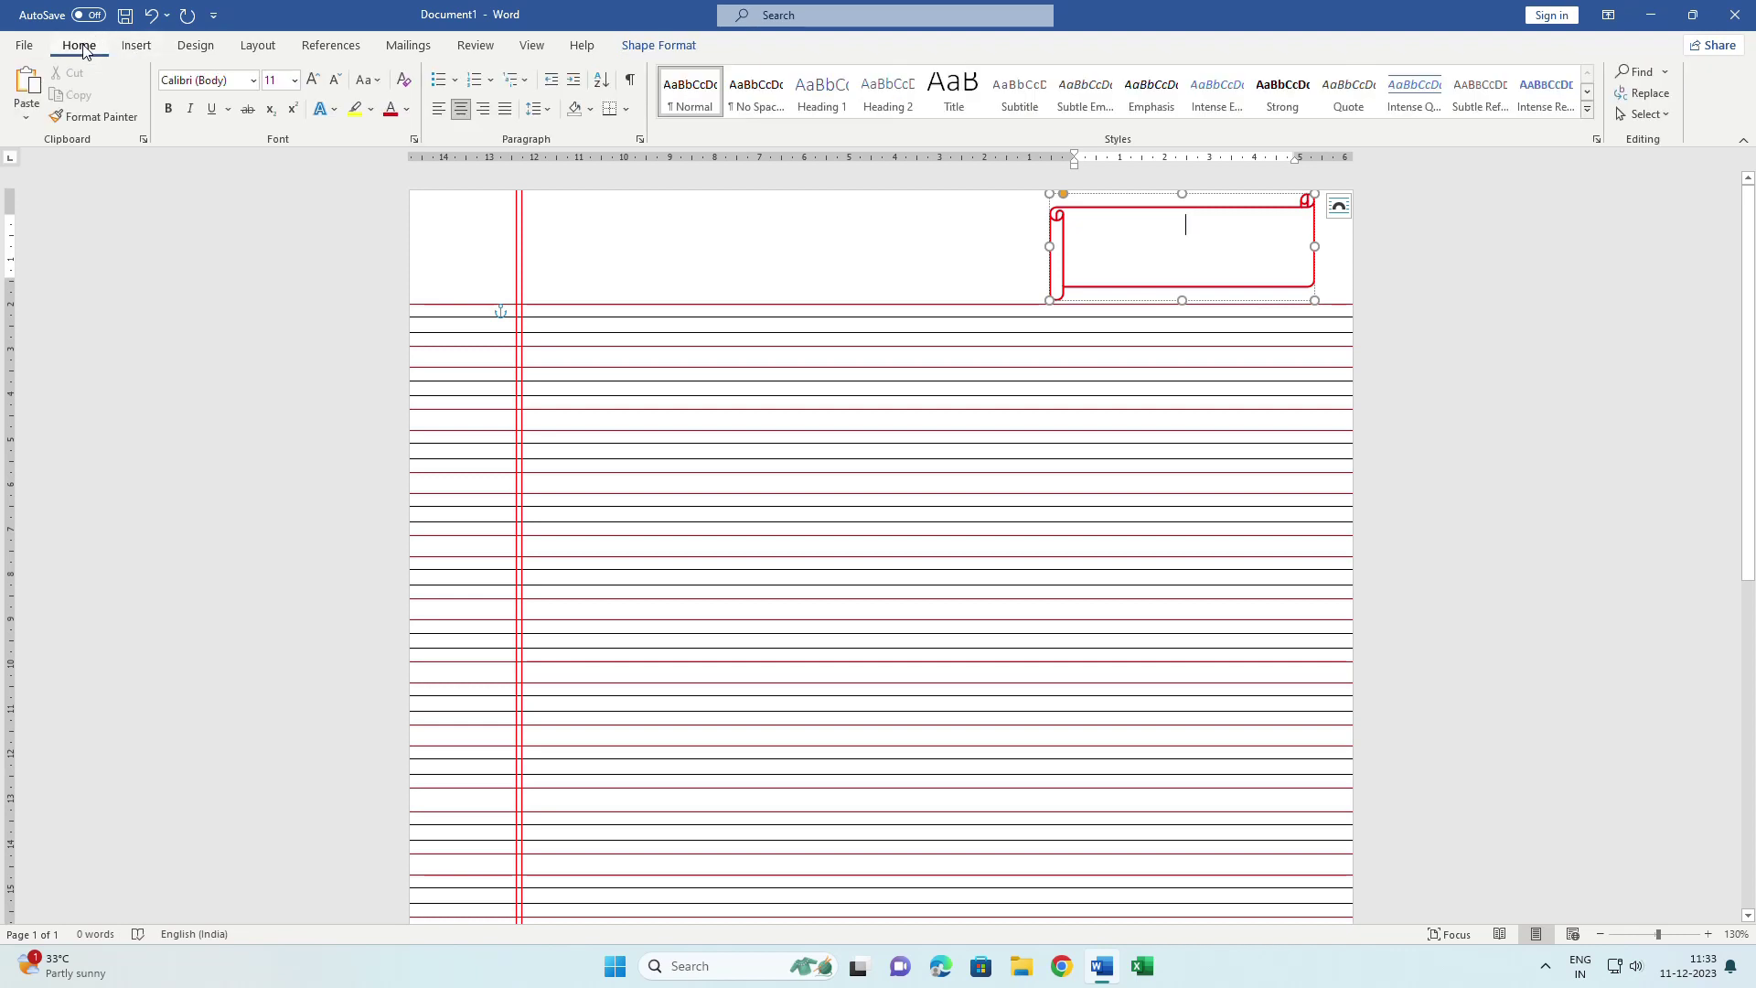
click(439, 109)
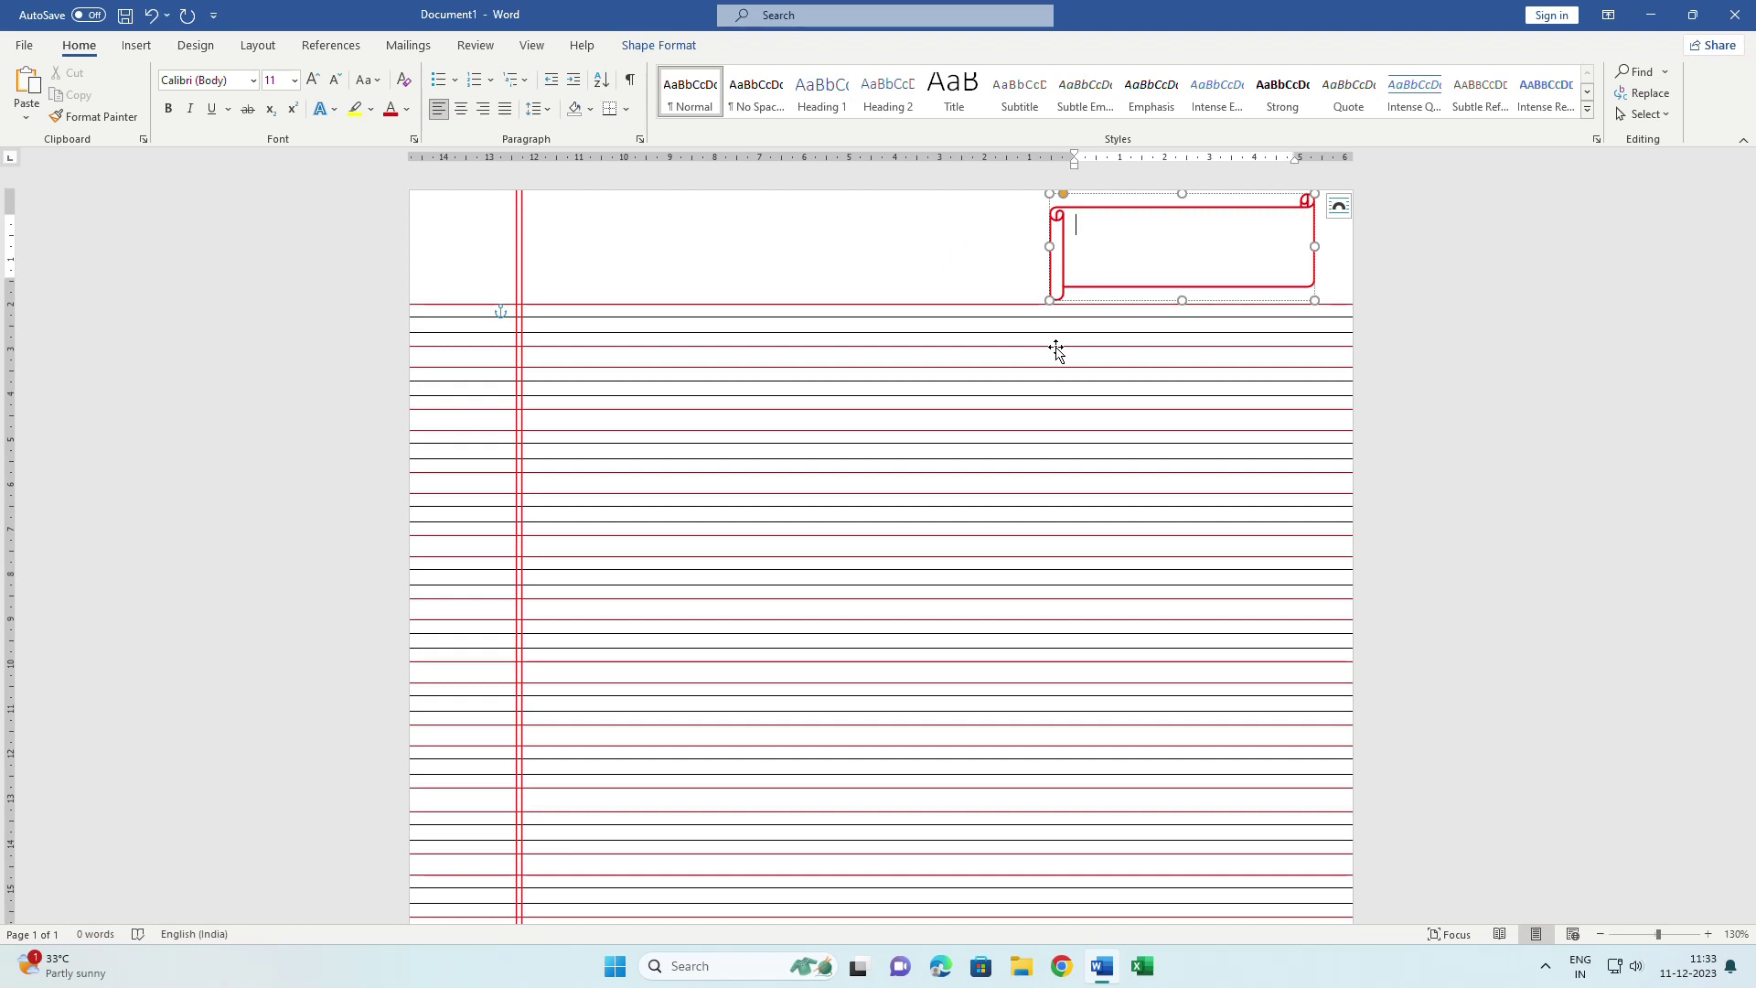
Type black 'Date:', 'Class:' and 'Roll No:' labels, each followed by dotted blanks
text(Name)
key(ctrl+a)
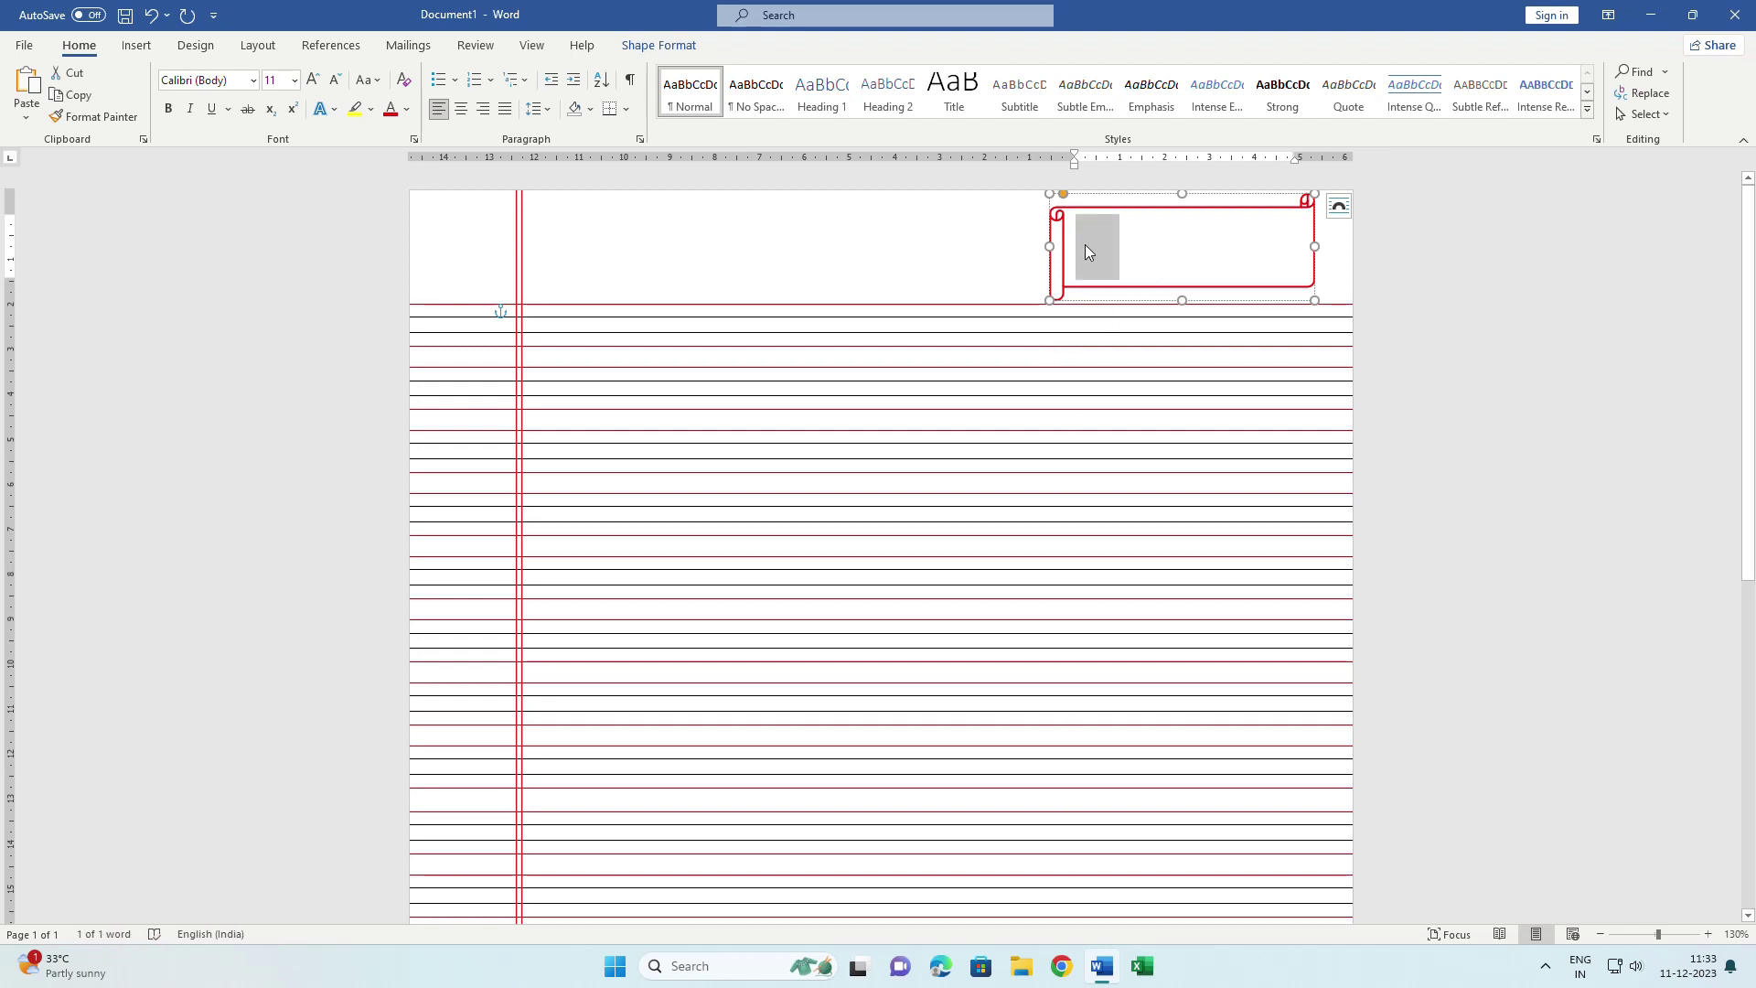
click(658, 45)
click(770, 95)
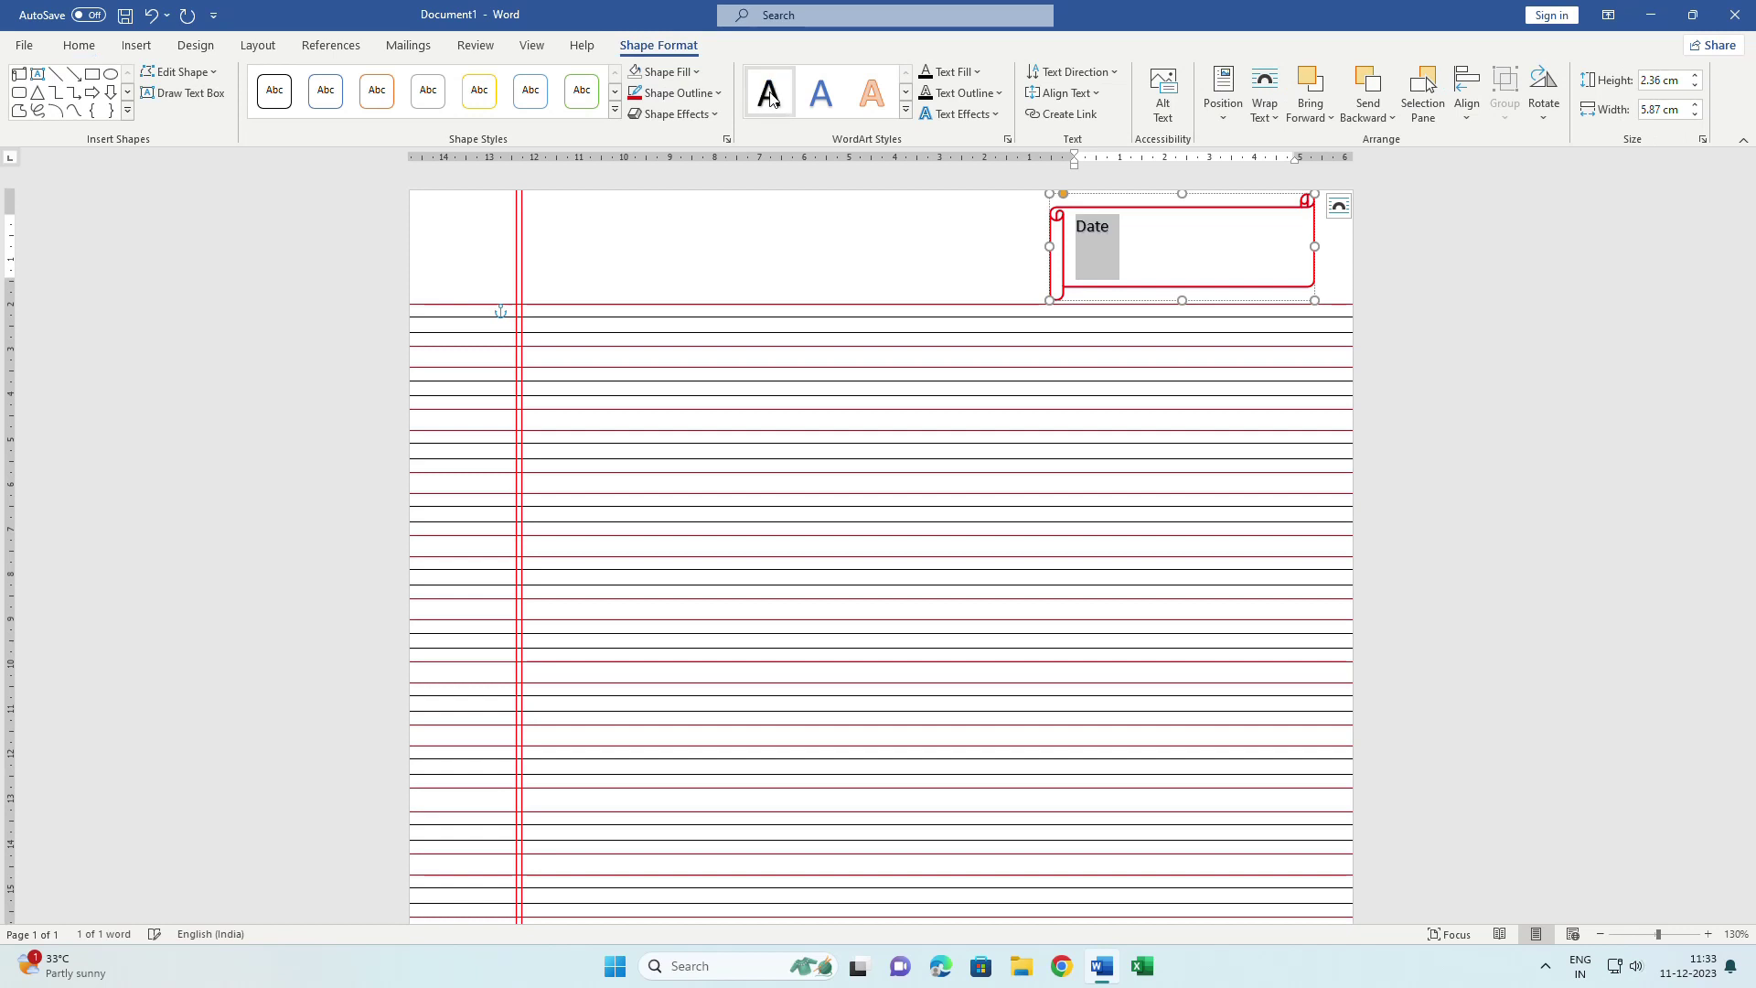
click(1120, 229)
text(: ...)
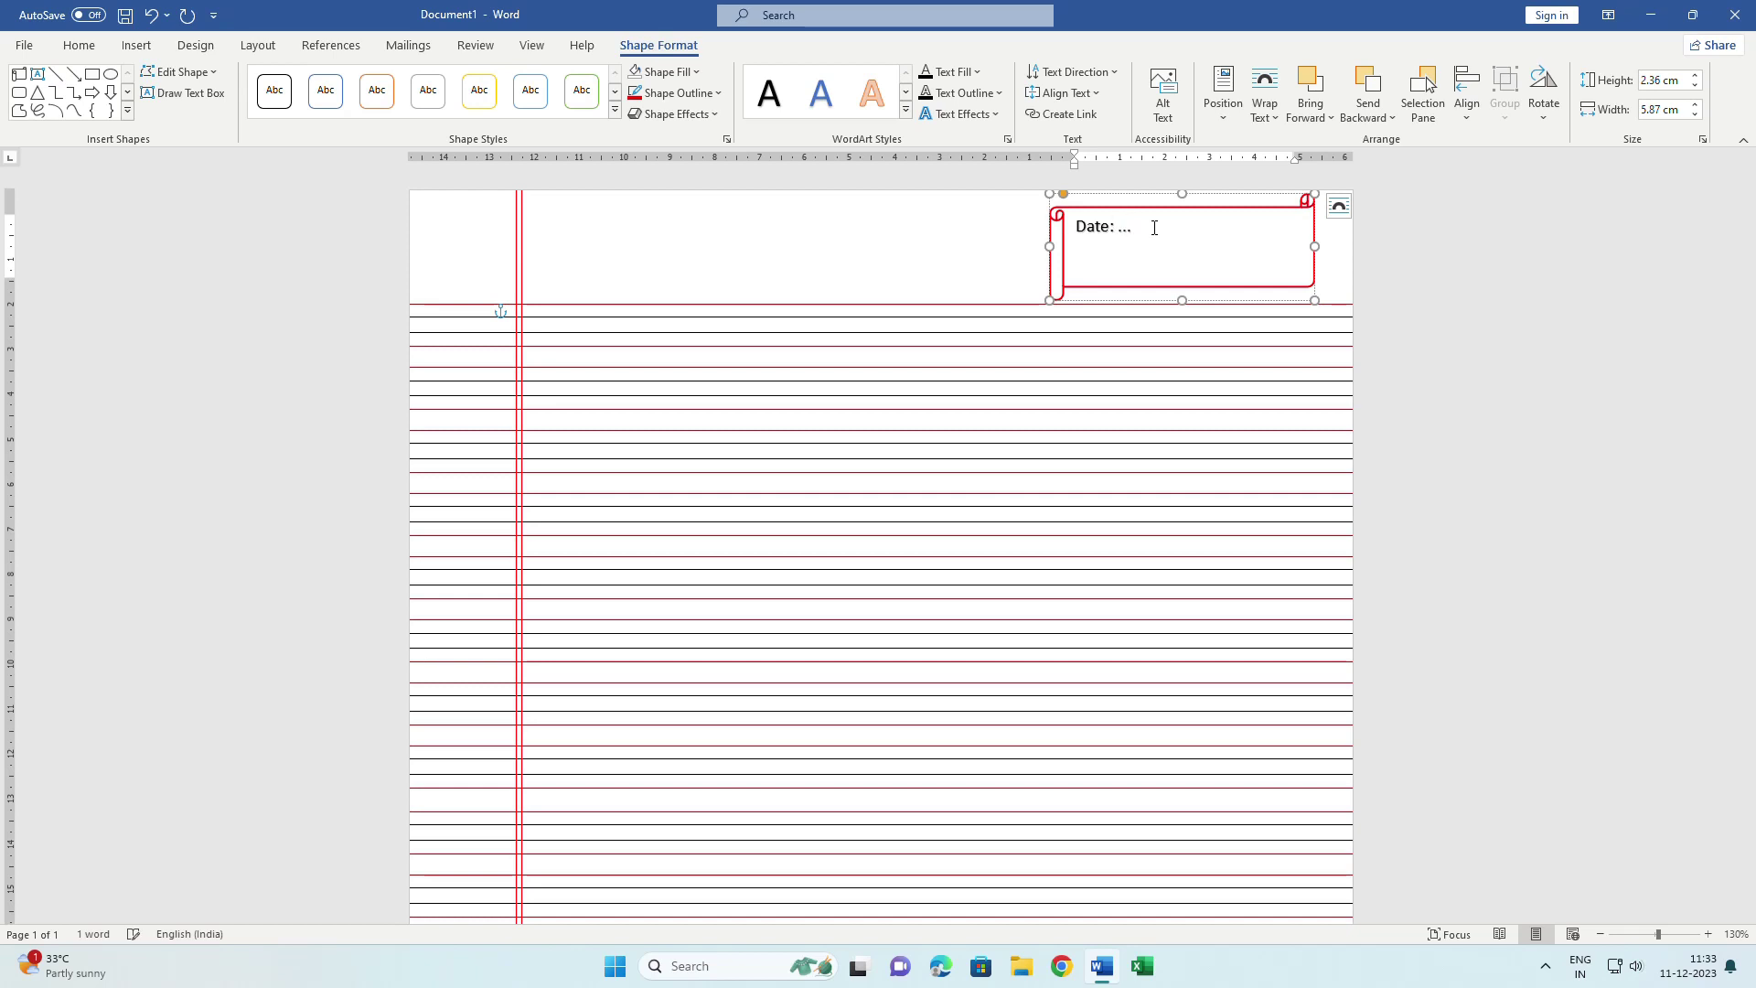
text(.......................)
text(..)
key(BackSpace)
key(BackSpace)
key(BackSpace)
text(Class: ............)
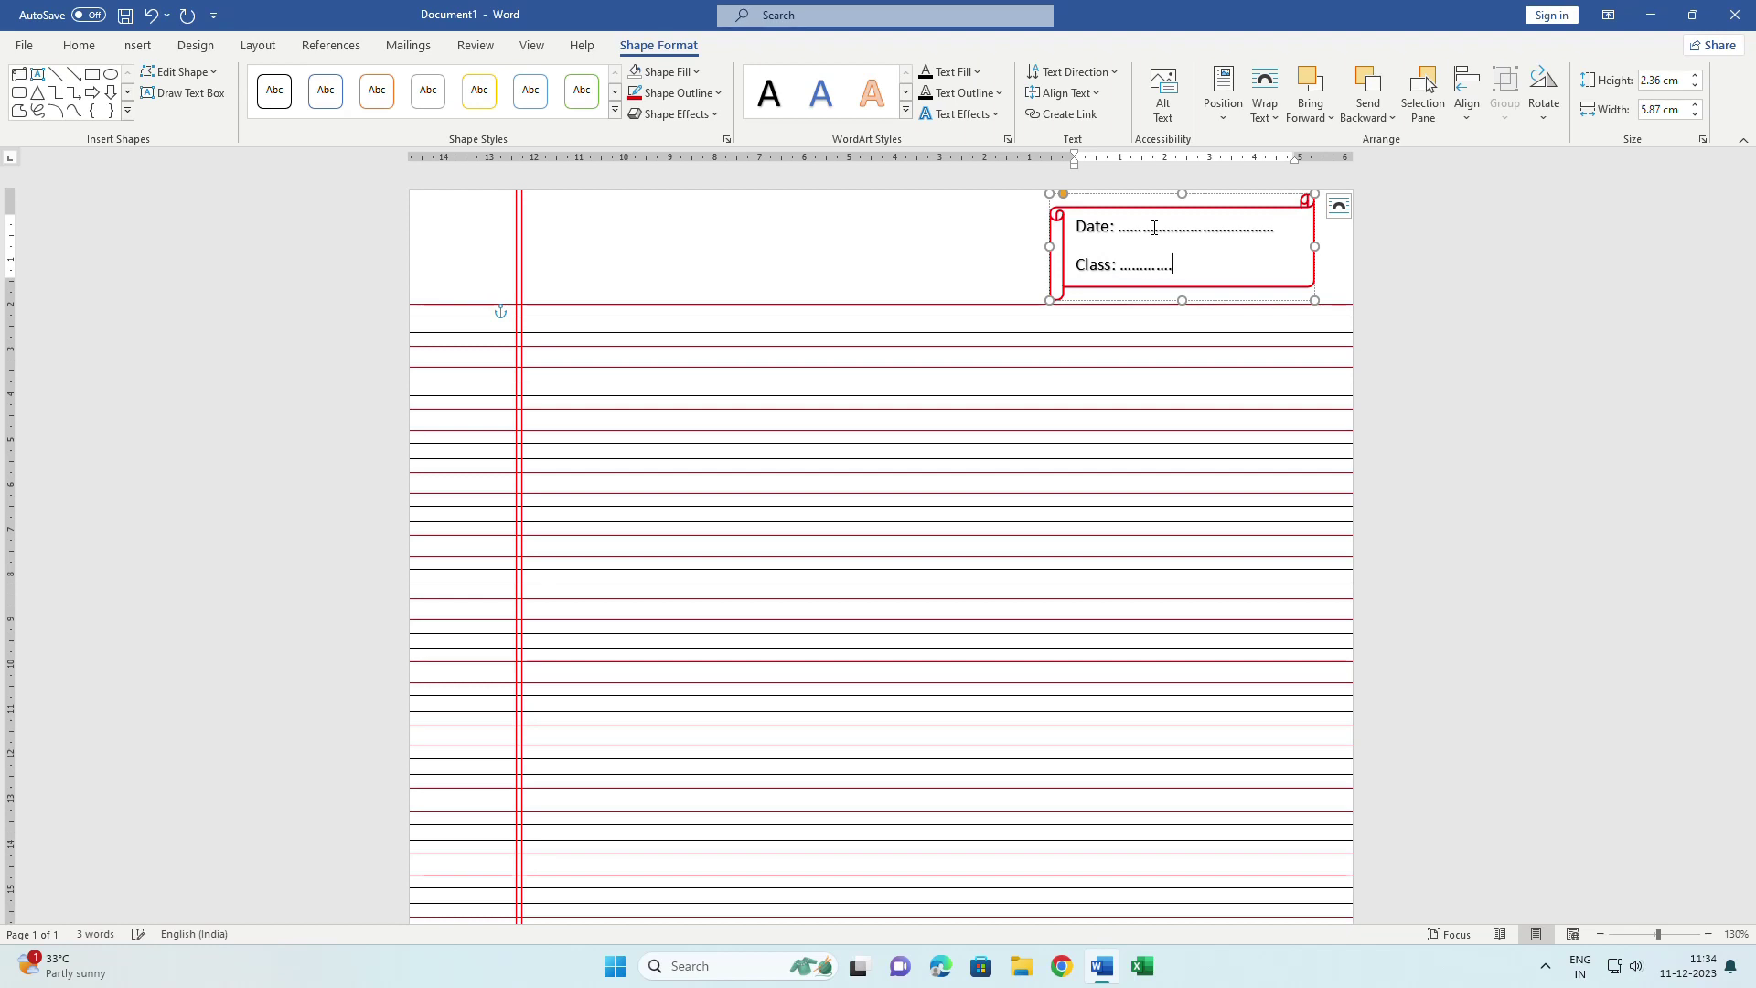
text(Roll No:)
text(..............)
click(984, 235)
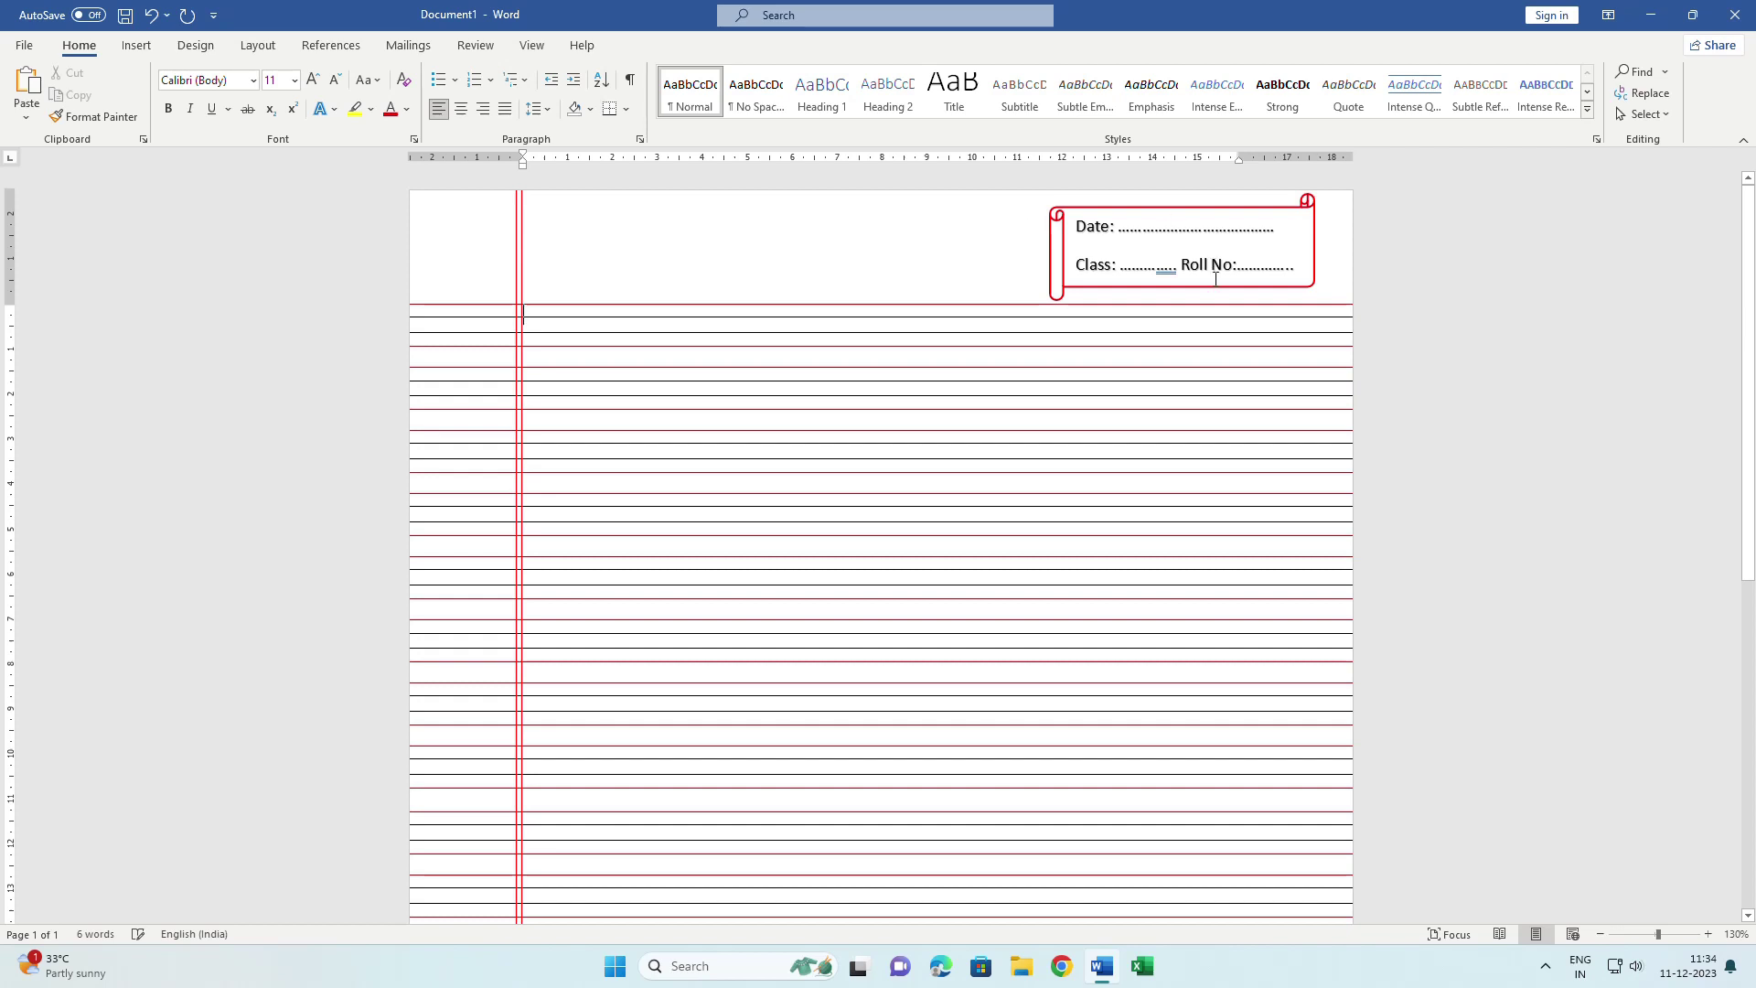
ctrl+scroll(1304, 257, up, 1)
ctrl+scroll(1304, 257, up, 3)
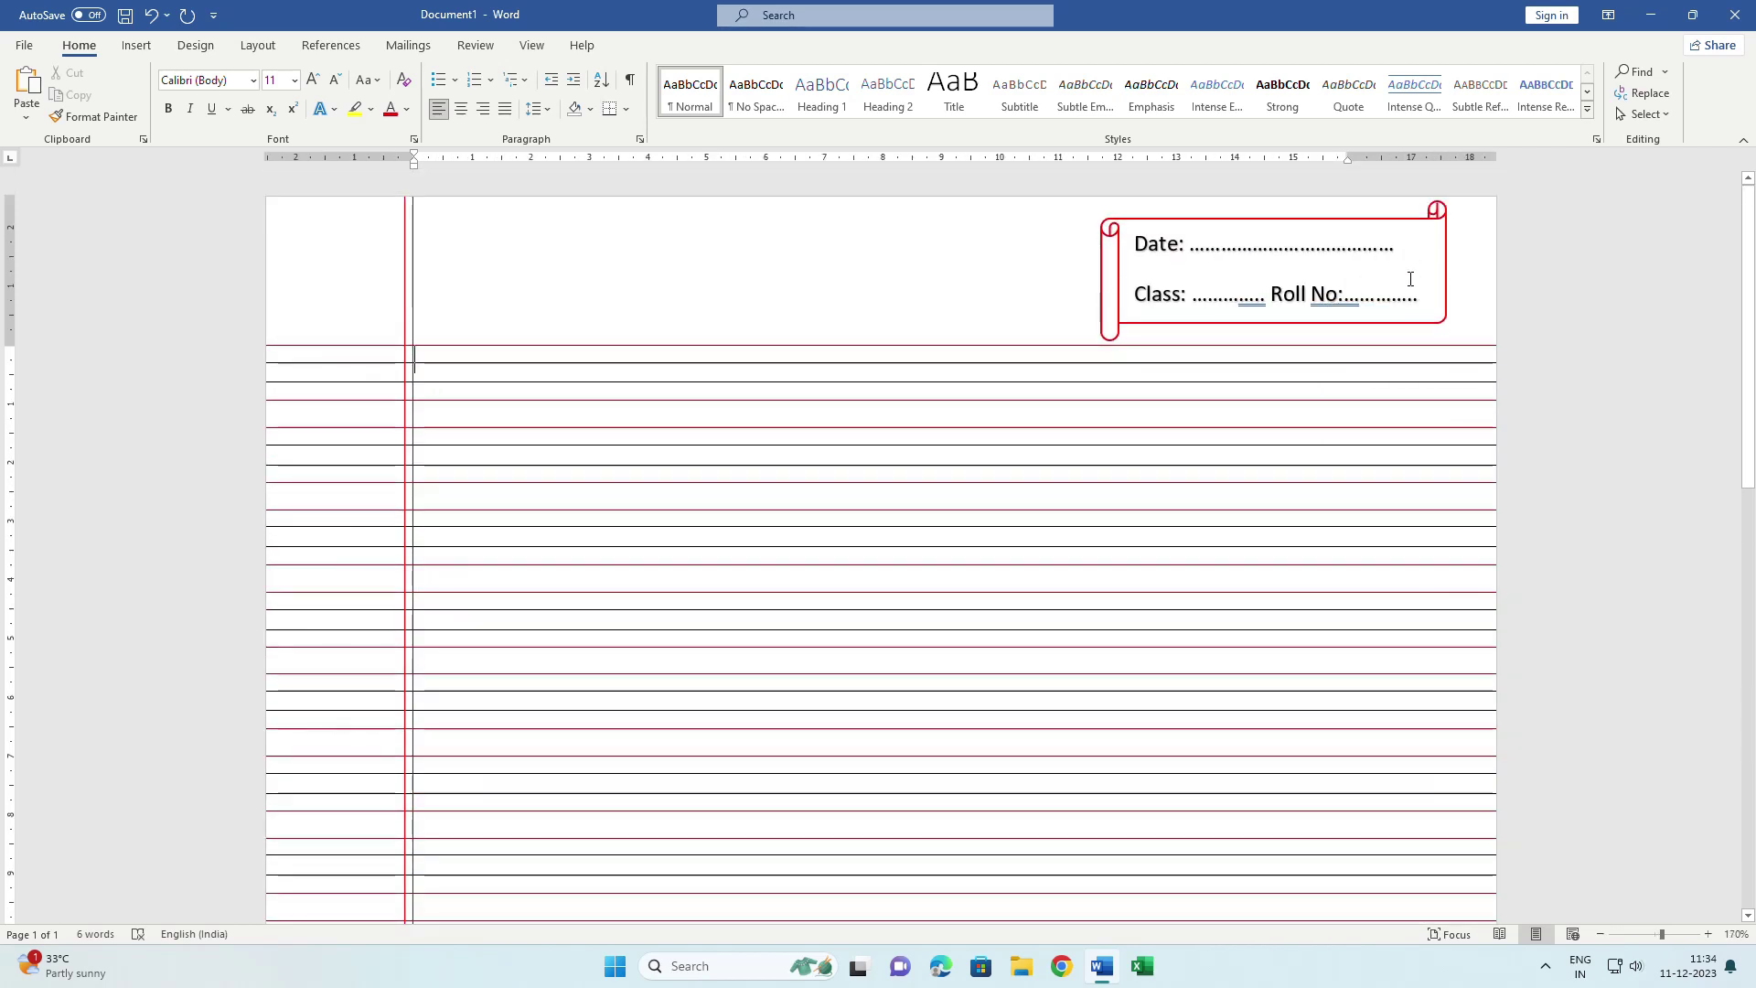
ctrl+scroll(1403, 283, up, 2)
ctrl+scroll(1372, 286, down, 3)
ctrl+scroll(1380, 286, down, 3)
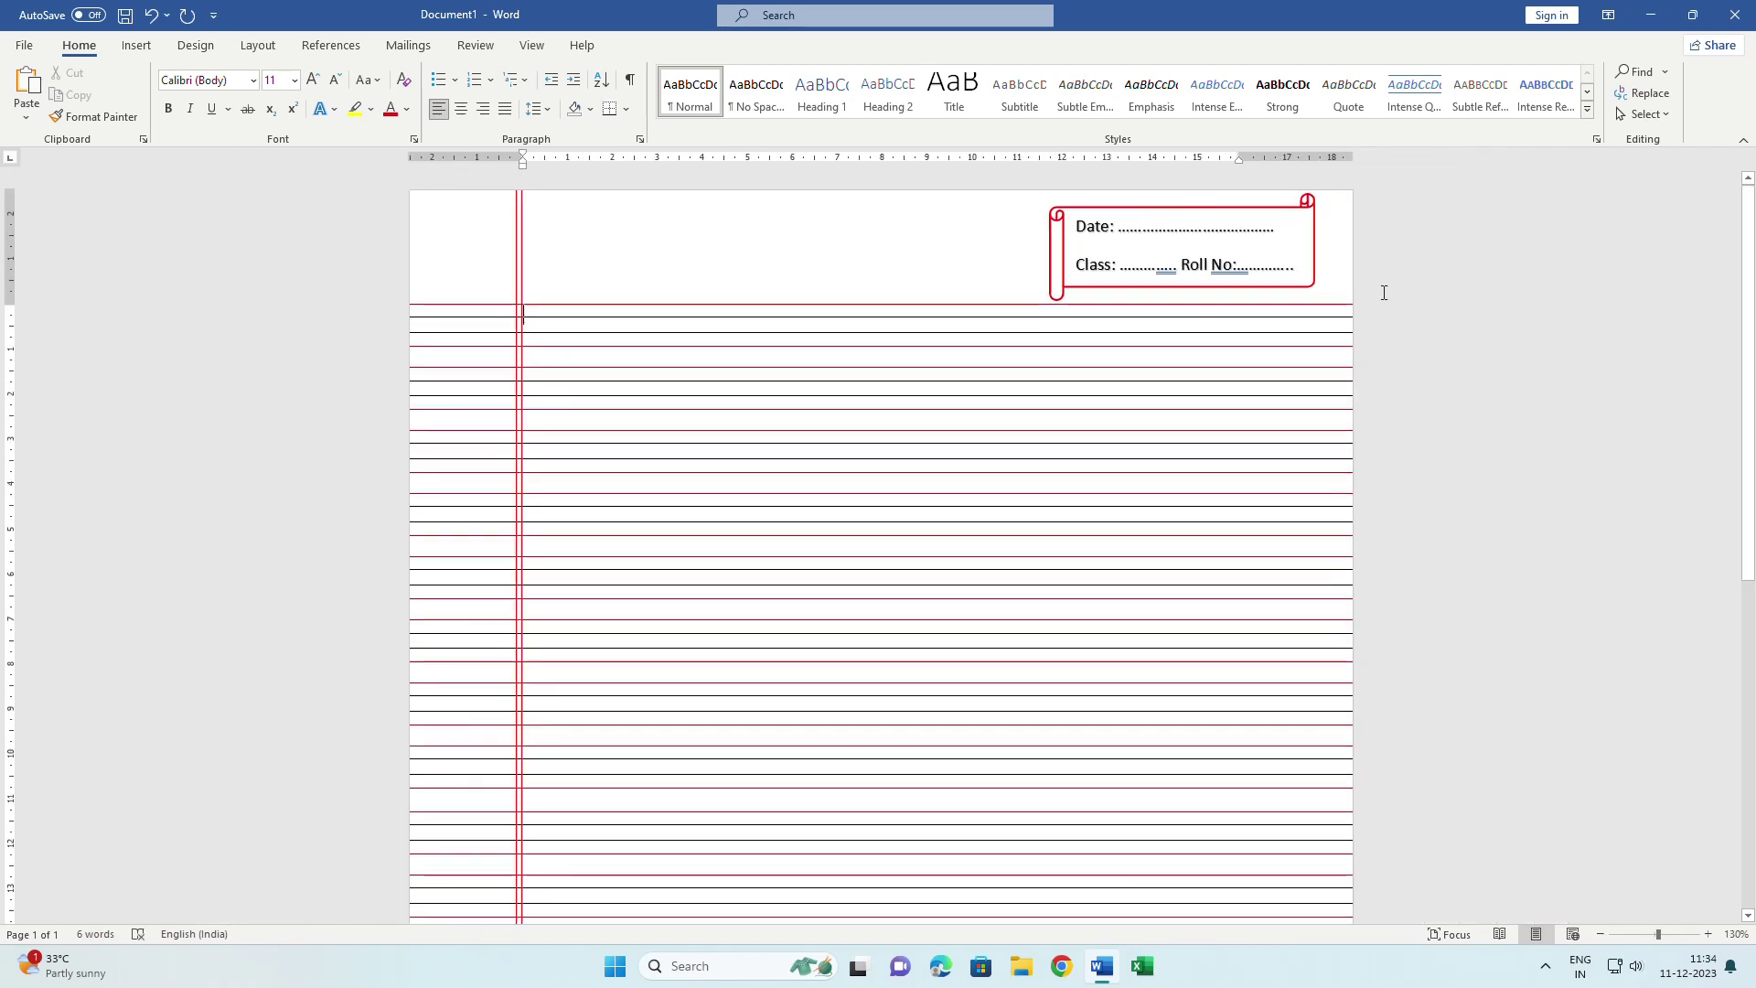
ctrl+scroll(1415, 344, down, 2)
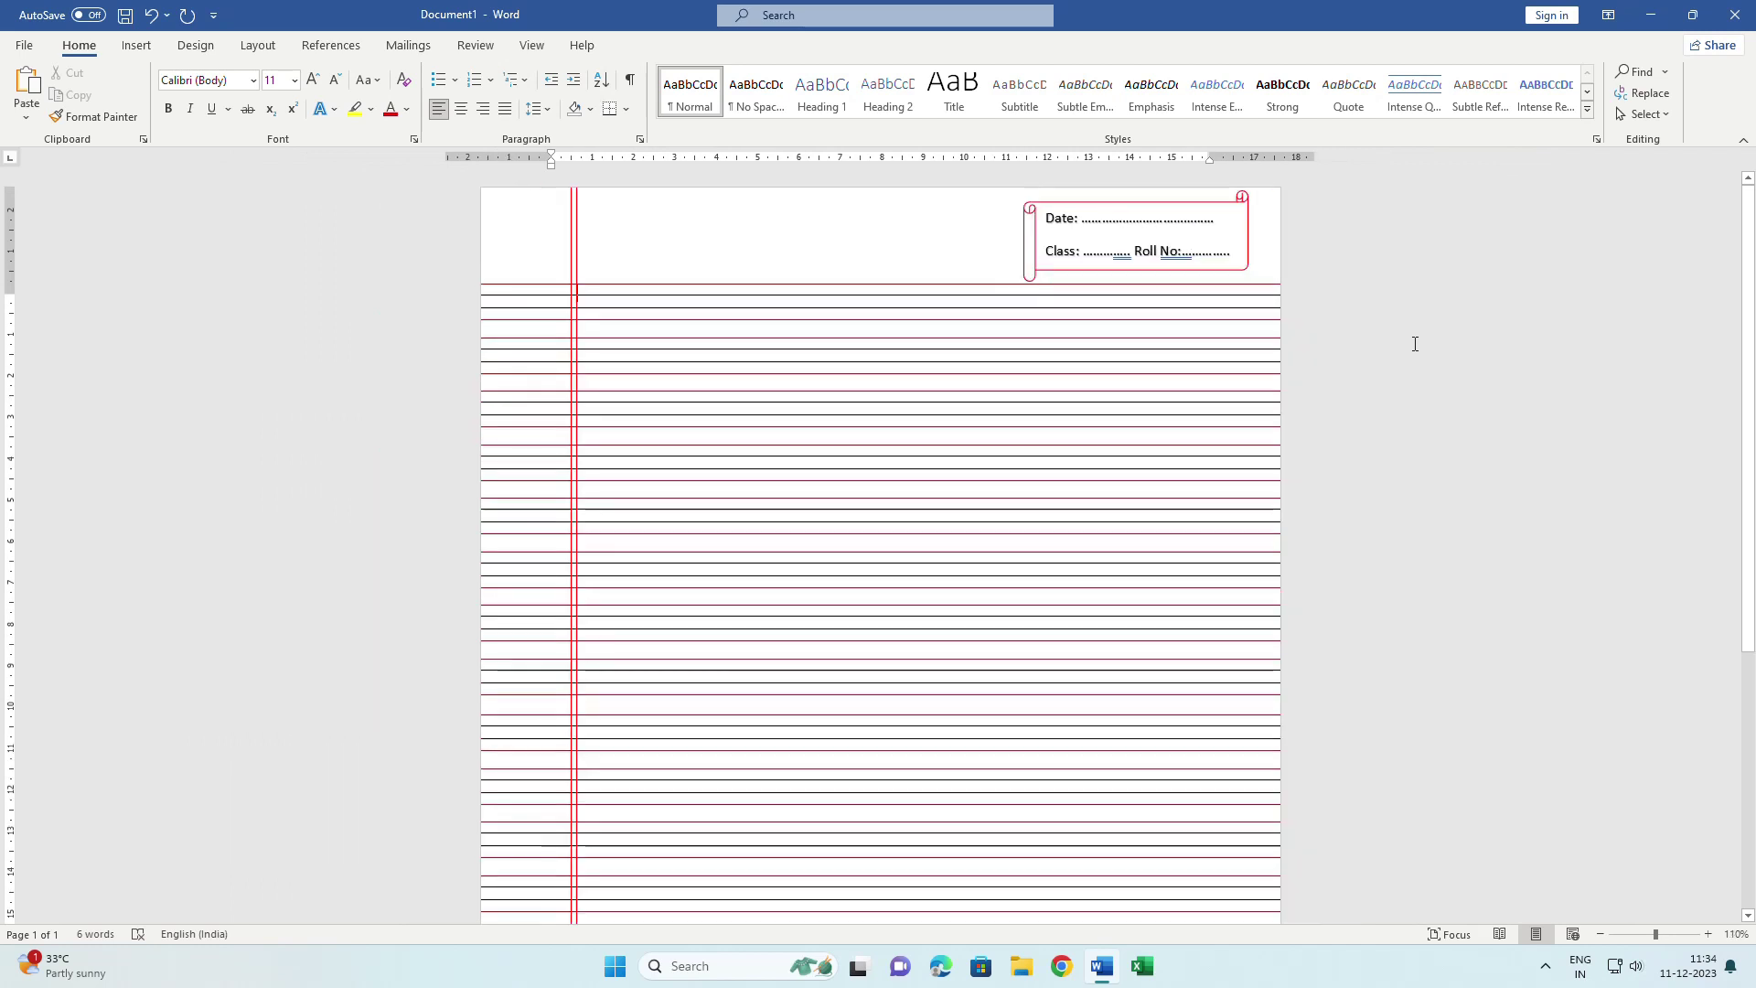
ctrl+scroll(1415, 344, down, 1)
ctrl+scroll(1415, 344, down, 2)
ctrl+scroll(1415, 344, down, 2)
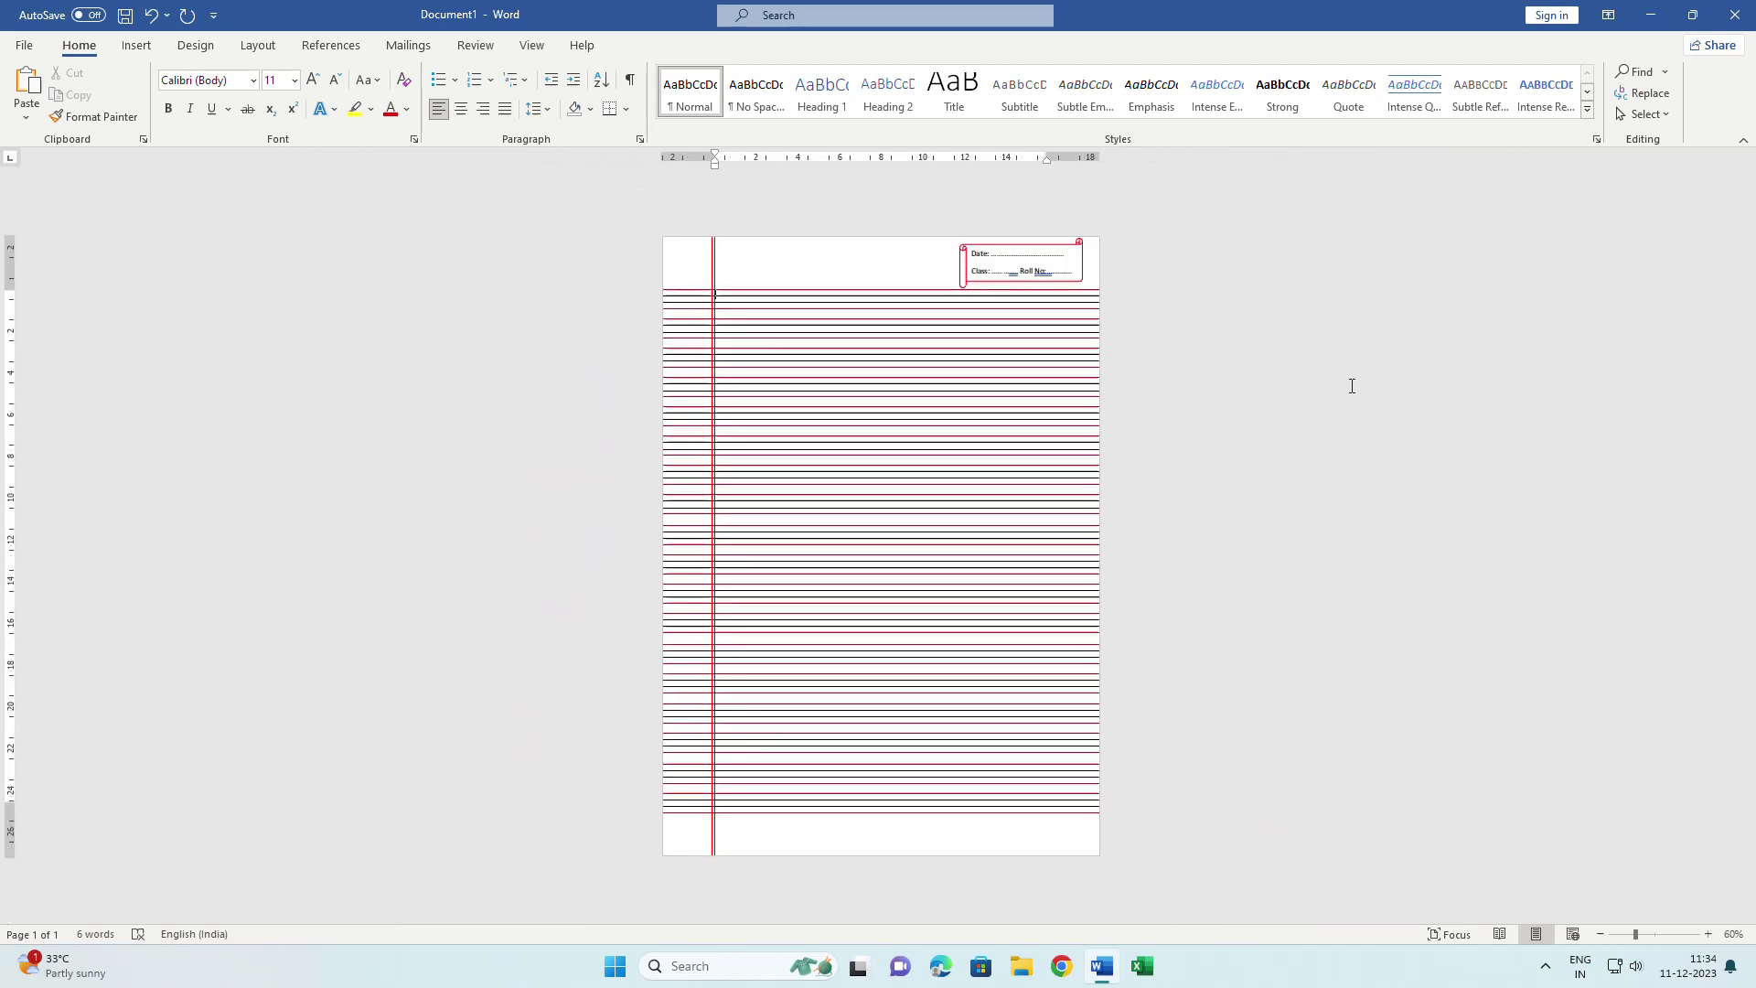
ctrl+scroll(1351, 386, up, 1)
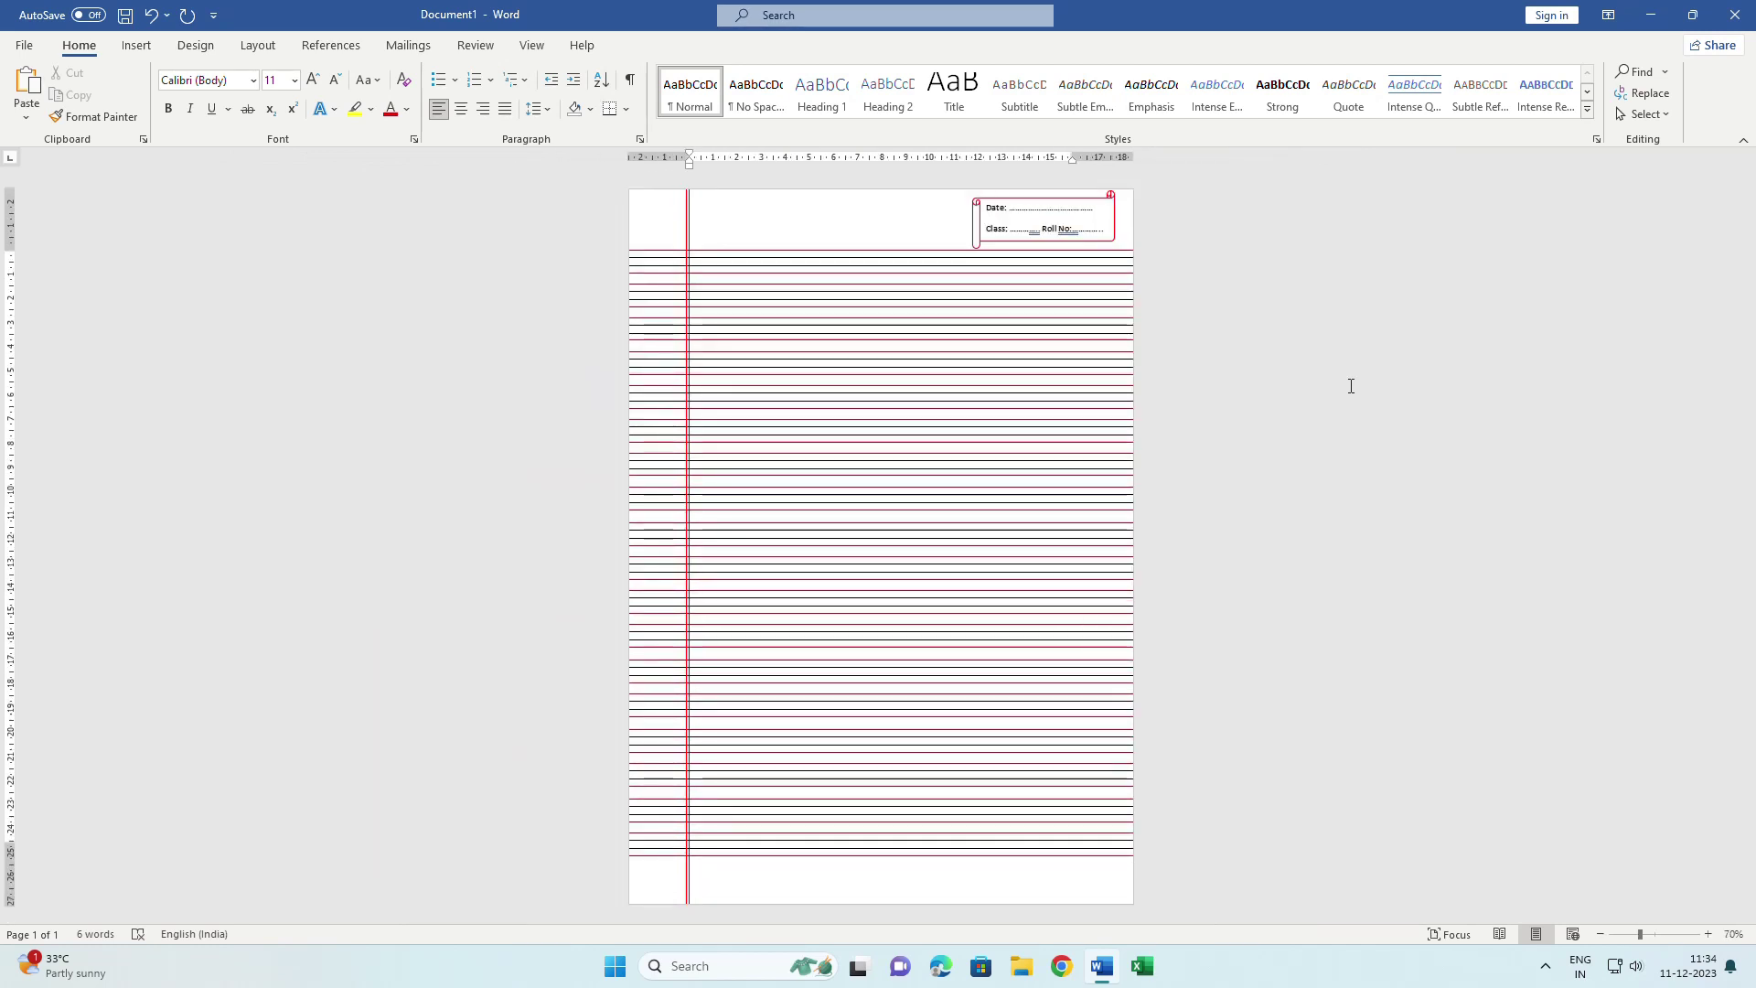